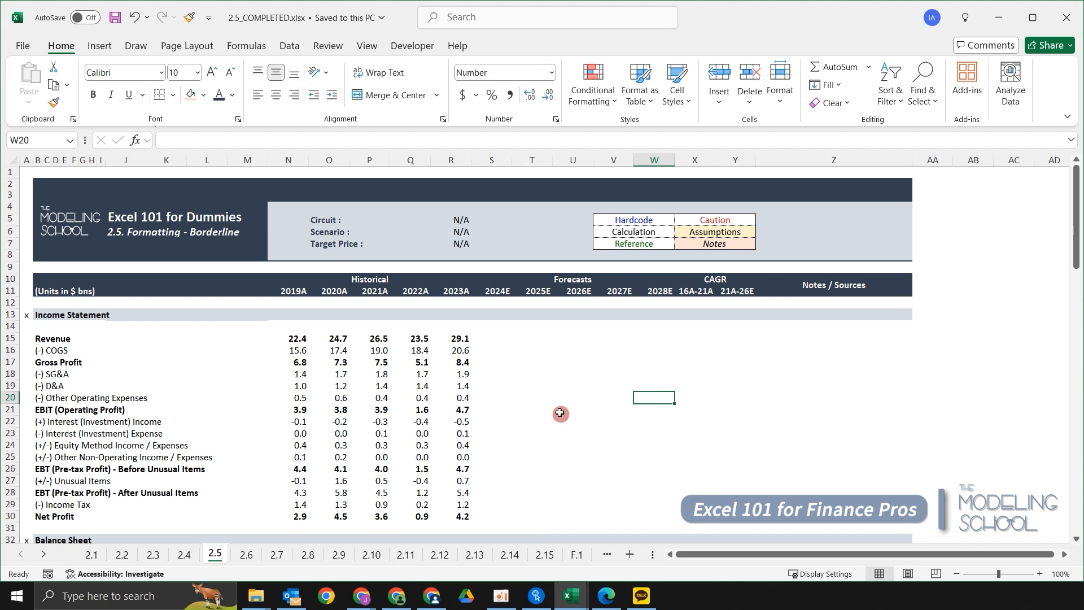
Look over the financial statements on sheet 2.5, from the income statement down to the cash flow statement
click(559, 413)
key(Left)
key(Left)
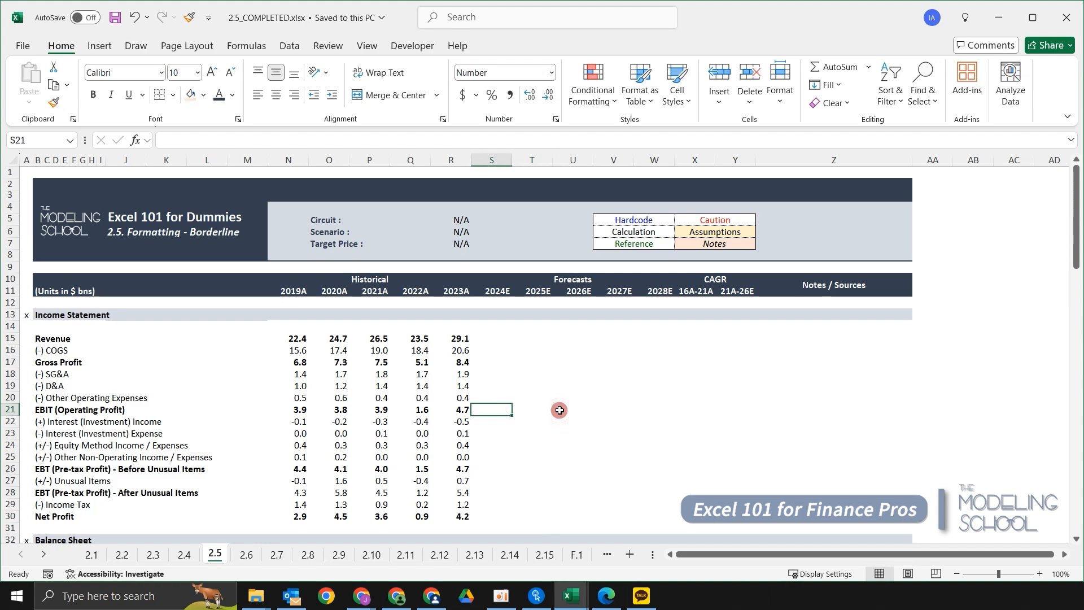
scroll(560, 408, down, 20)
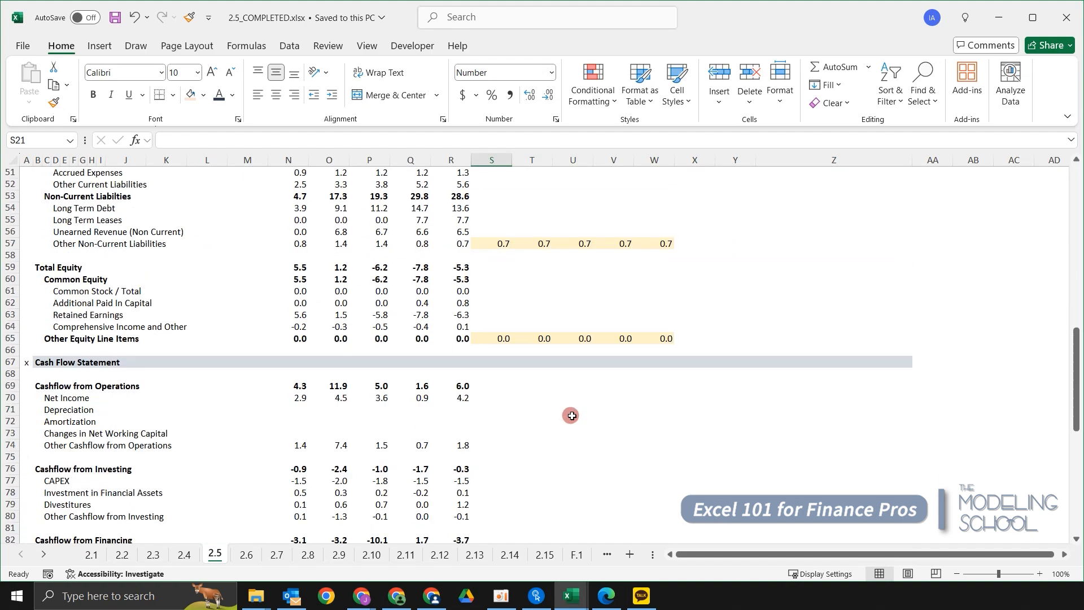
scroll(584, 407, up, 20)
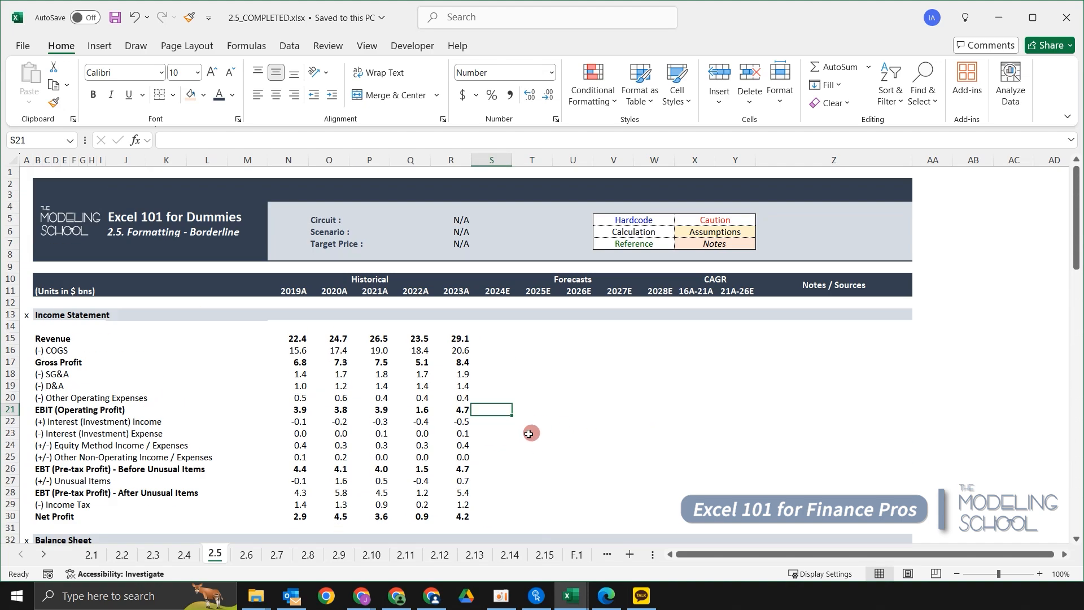
Examine how border lines separate the subtotals in the income statement and balance sheet on sheet 2.1
click(92, 555)
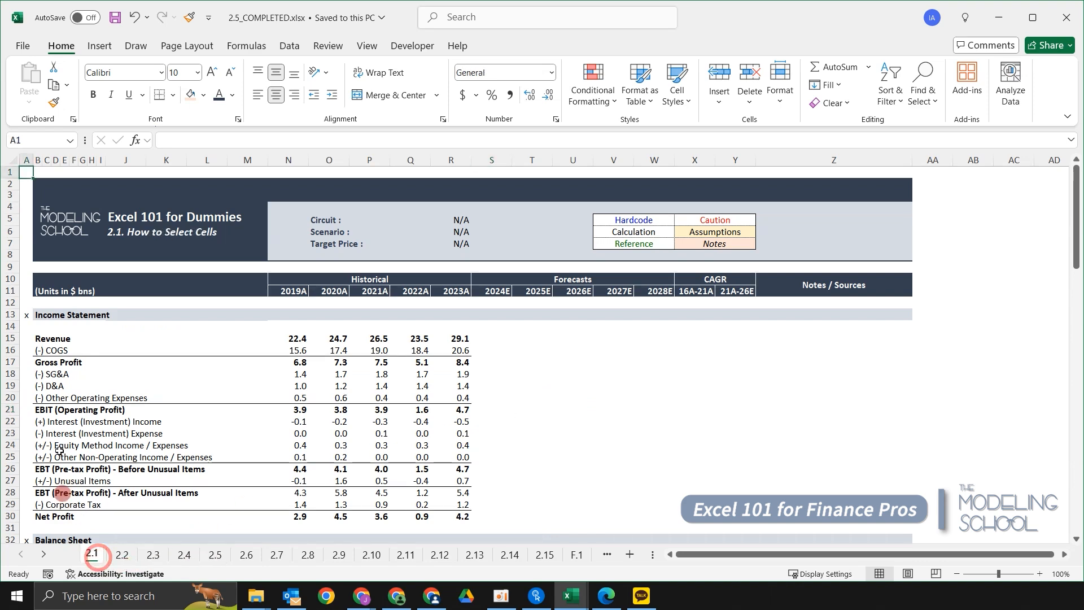
scroll(252, 358, down, 6)
scroll(237, 353, up, 6)
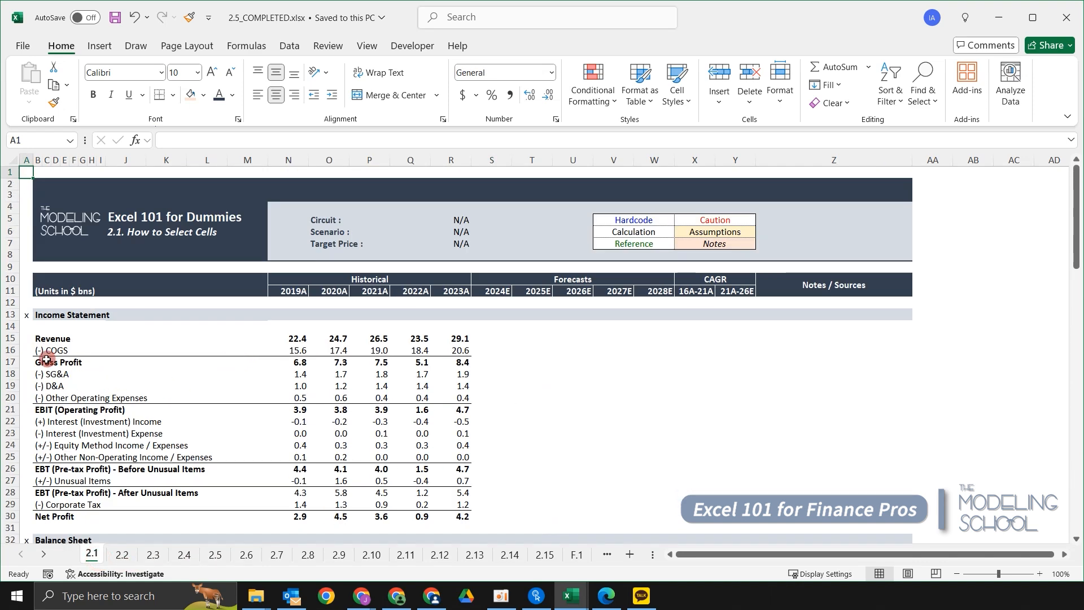
scroll(159, 421, down, 2)
click(63, 277)
click(63, 336)
scroll(63, 336, down, 6)
click(249, 371)
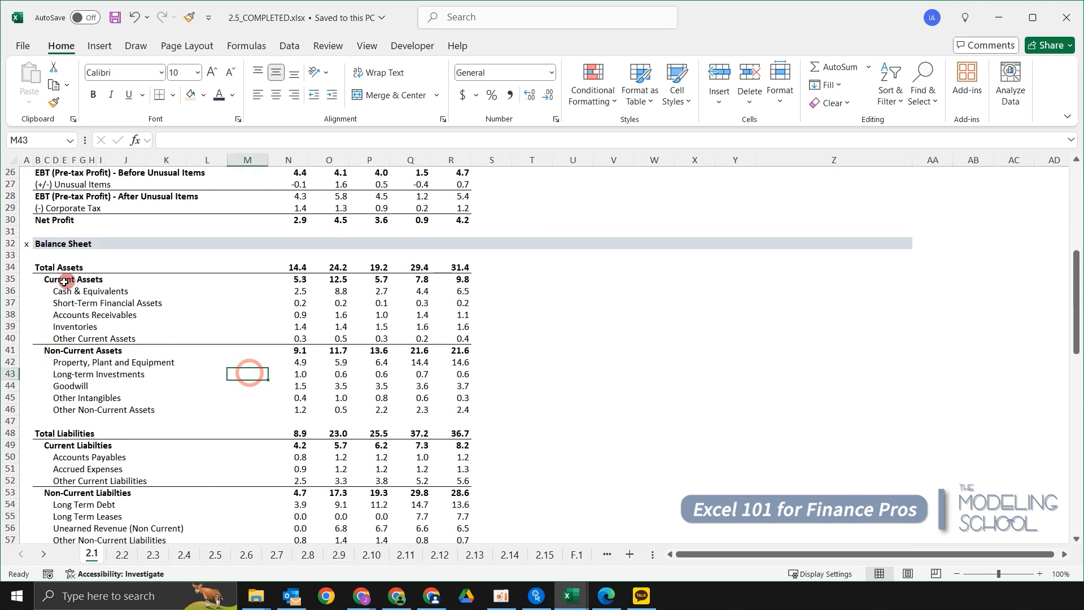
click(46, 281)
click(63, 362)
scroll(312, 376, down, 18)
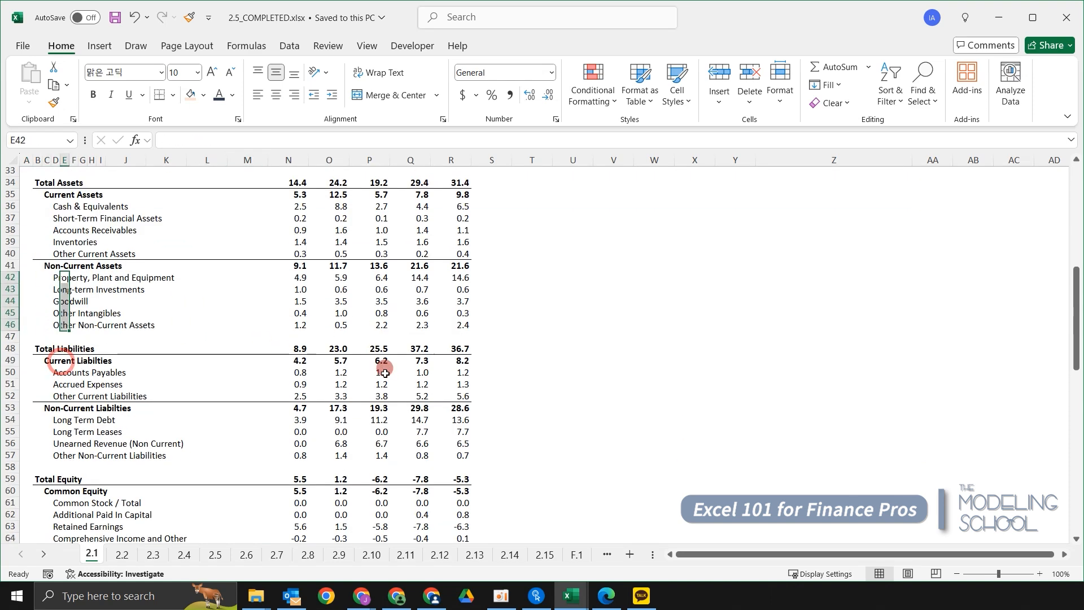
scroll(468, 381, up, 20)
click(232, 341)
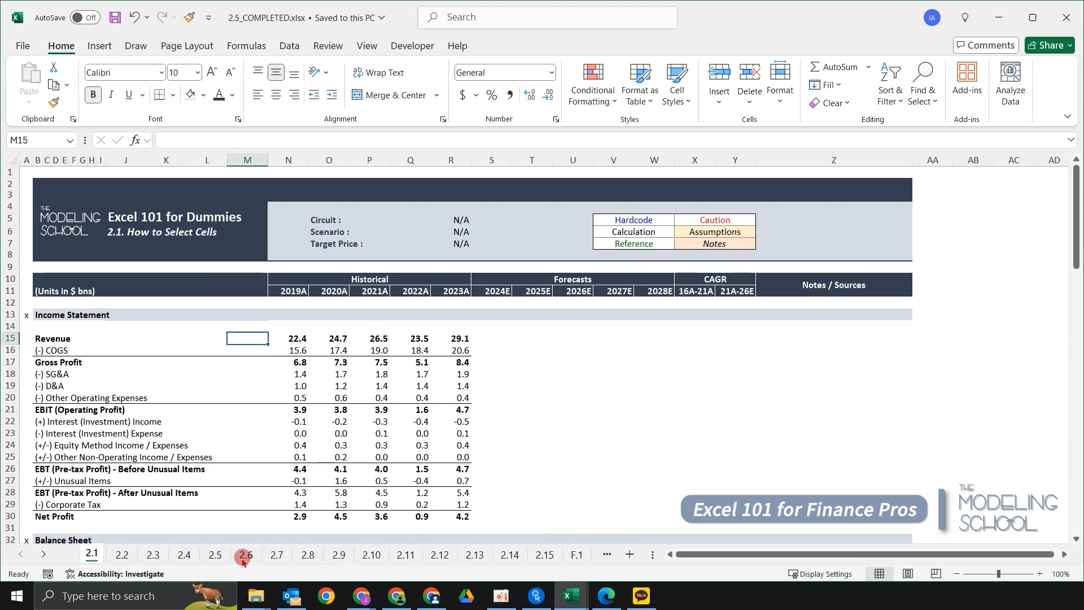
Return to the Formatting - Borderline exercise on sheet 2.5
click(214, 554)
click(230, 435)
click(168, 370)
click(283, 387)
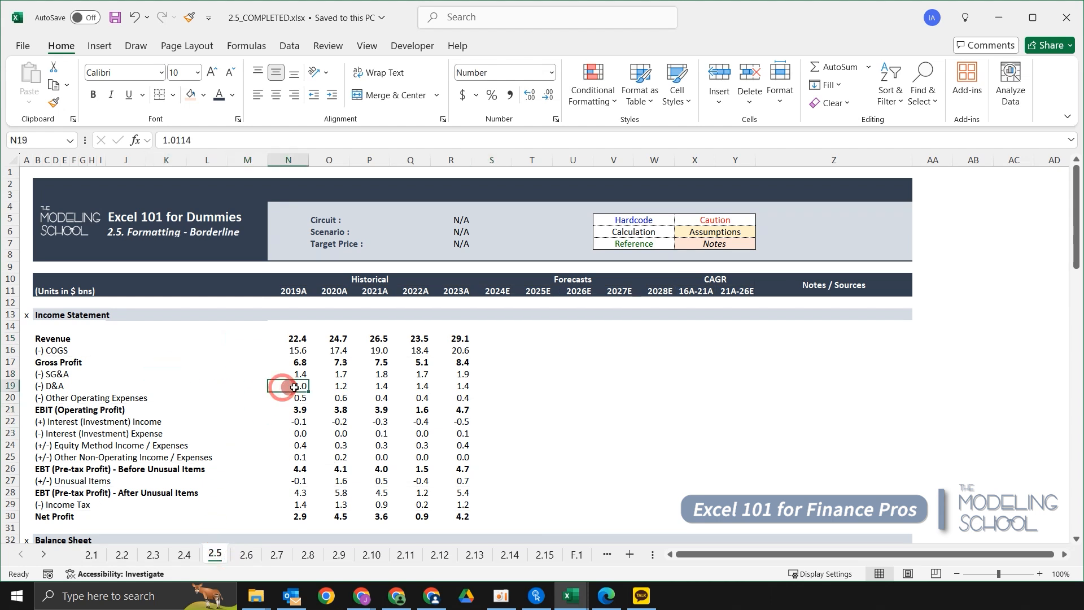
click(653, 326)
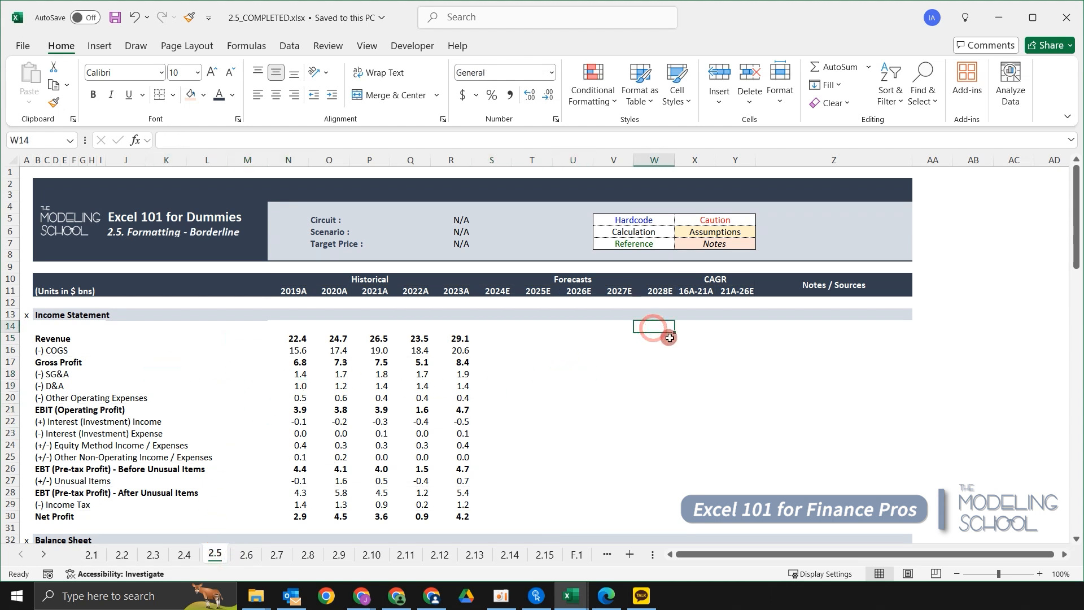
key(Down)
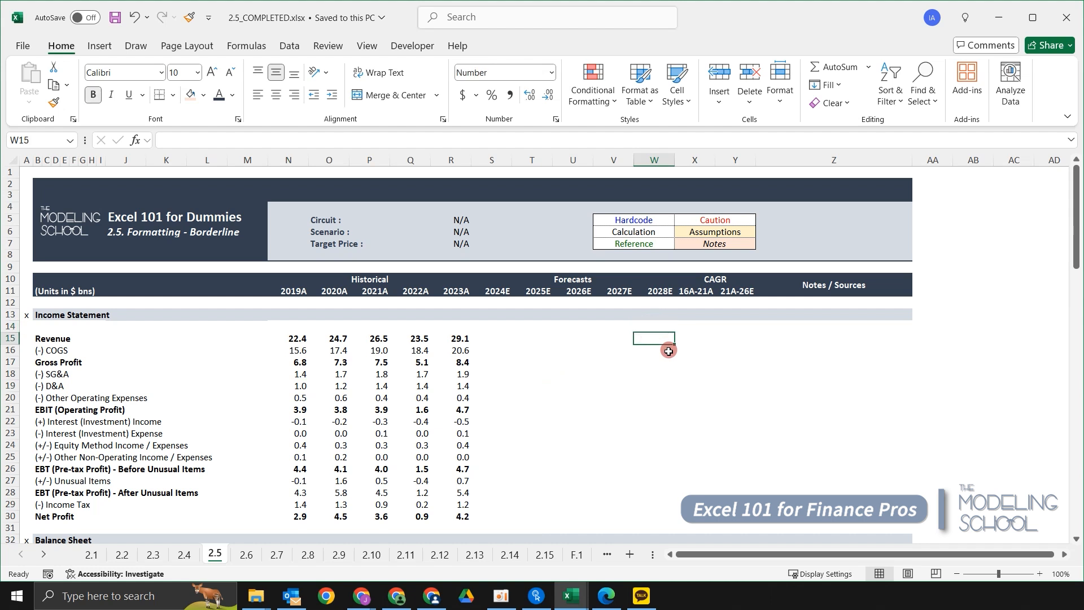
key(Down)
key(Left)
key(Left)
key(Left)
key(Left)
key(Left)
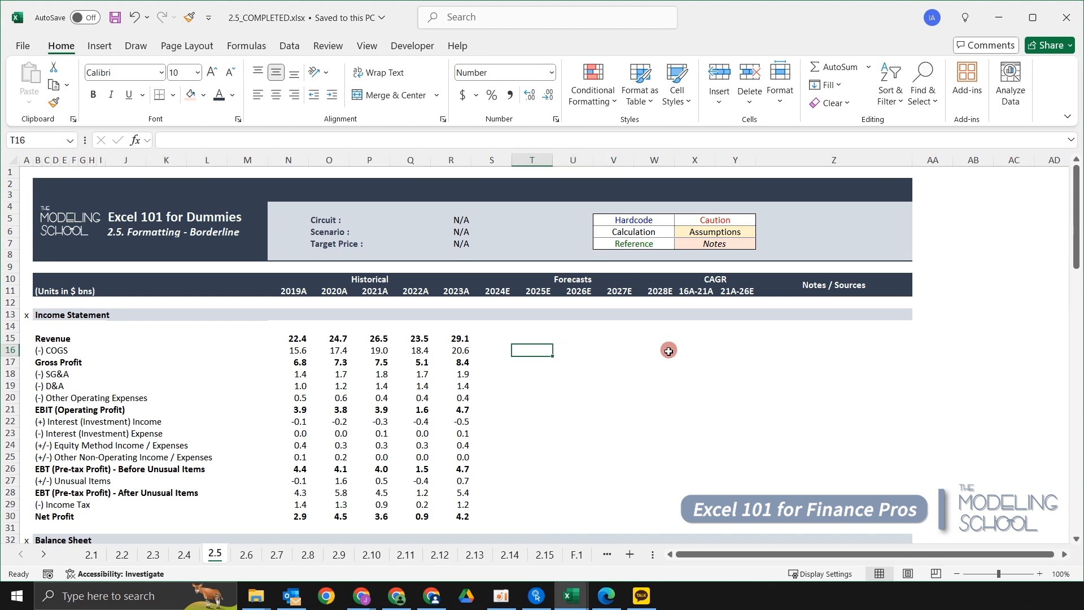
key(Right)
key(Right)
drag(142, 326, 543, 459)
click(632, 457)
click(381, 402)
drag(223, 354, 522, 407)
click(620, 411)
drag(288, 372, 410, 430)
drag(534, 398, 676, 454)
drag(208, 394, 372, 456)
click(650, 456)
click(528, 419)
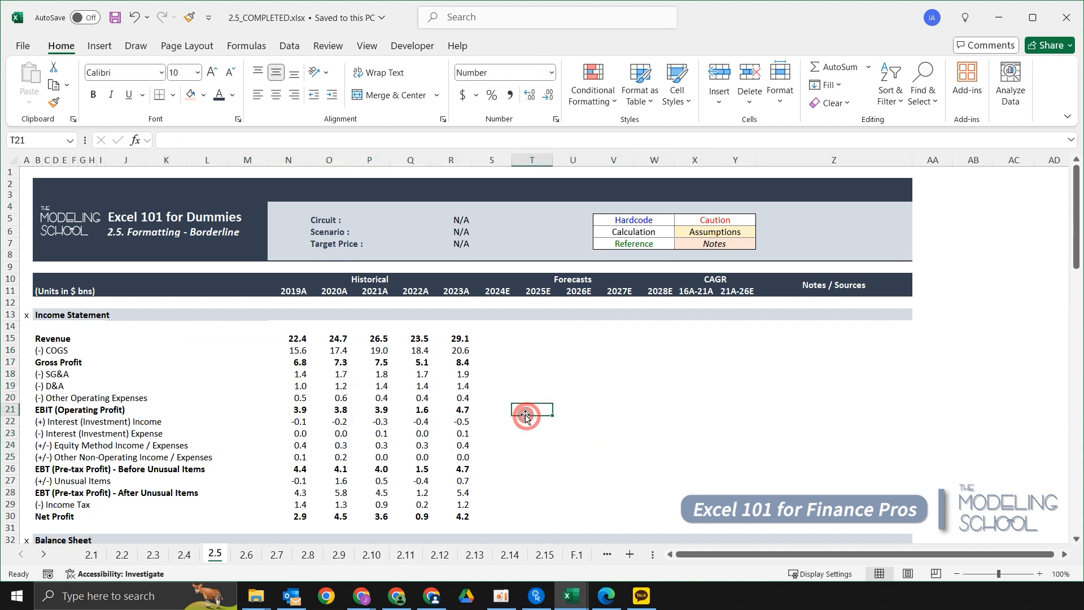
drag(307, 375, 390, 412)
click(586, 382)
drag(586, 382, 617, 417)
click(608, 431)
drag(524, 371, 627, 423)
click(698, 412)
click(662, 417)
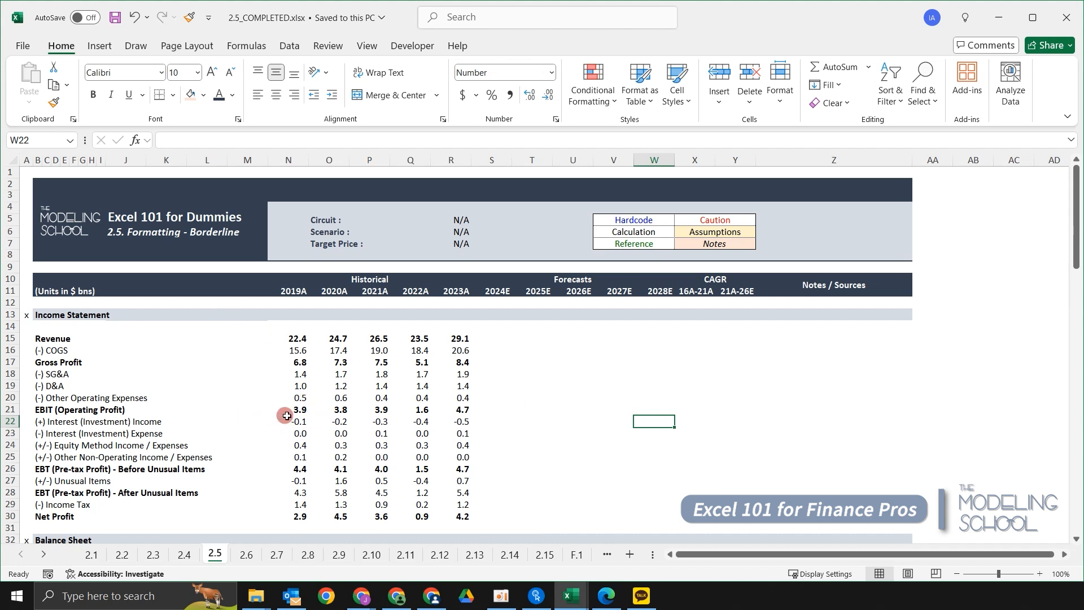
click(341, 419)
click(573, 415)
drag(342, 389, 546, 451)
click(651, 435)
drag(591, 389, 625, 434)
click(724, 442)
drag(523, 397, 535, 445)
click(704, 432)
drag(524, 346, 556, 442)
click(746, 444)
drag(569, 388, 600, 455)
click(787, 454)
click(541, 386)
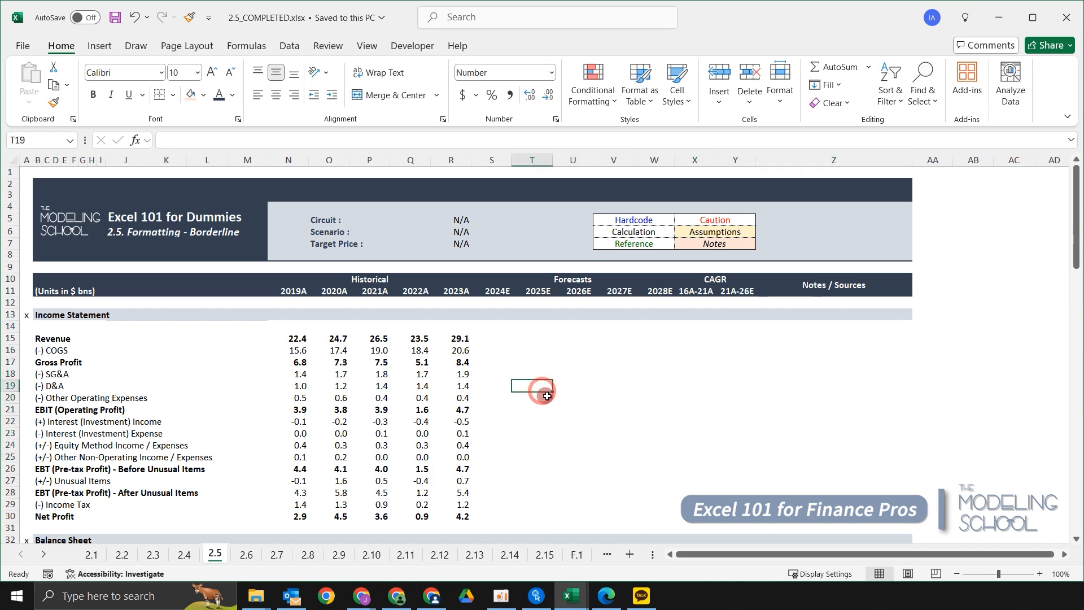
scroll(432, 392, down, 2)
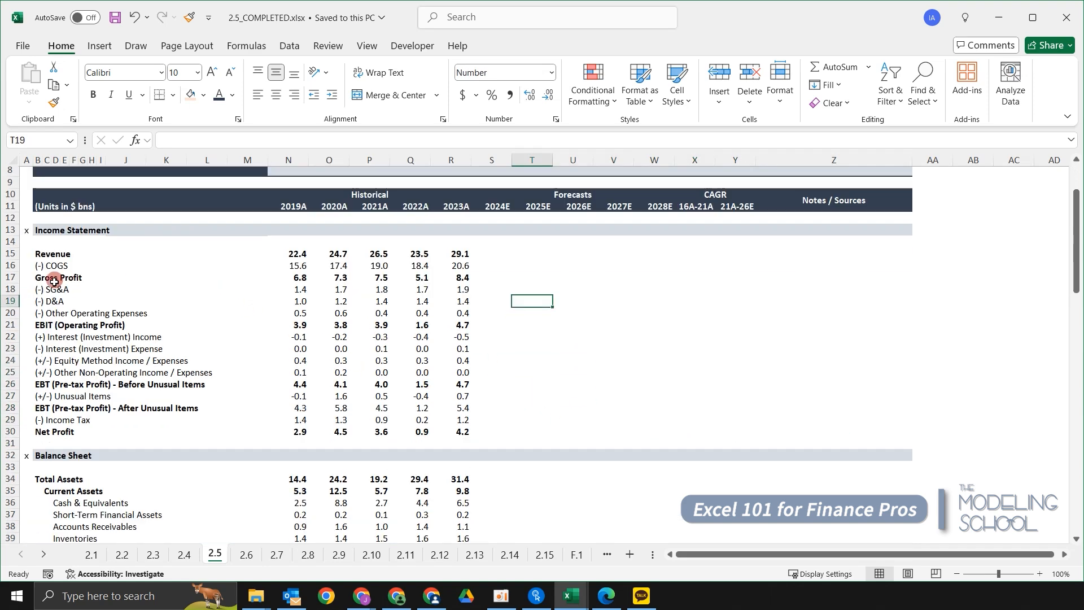
drag(51, 288, 666, 315)
scroll(709, 319, up, 3)
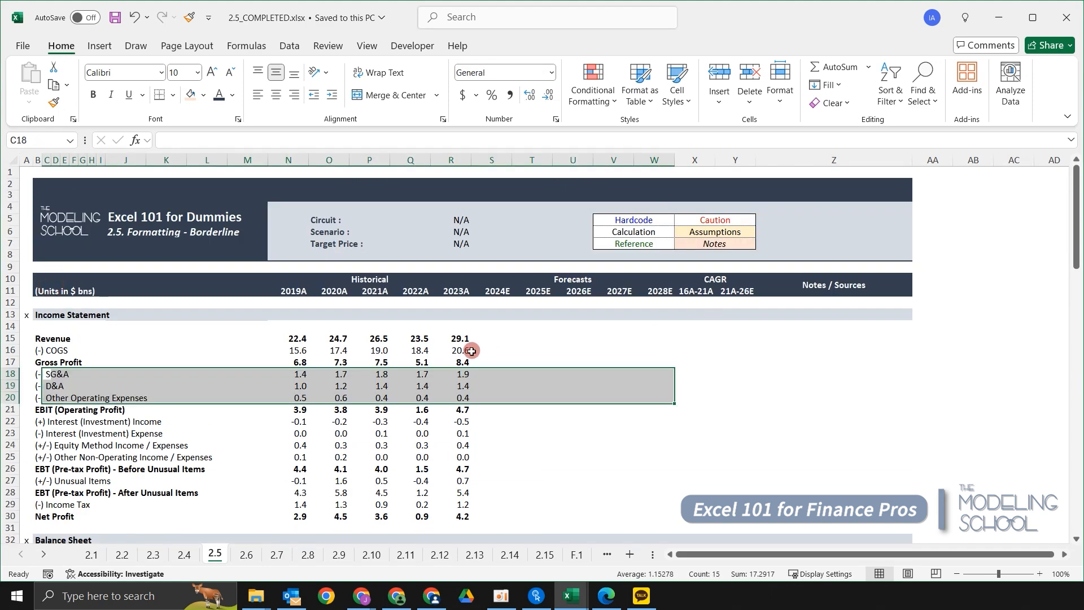
Review the available border options for the 2019A Gross Profit cell without applying one
click(204, 359)
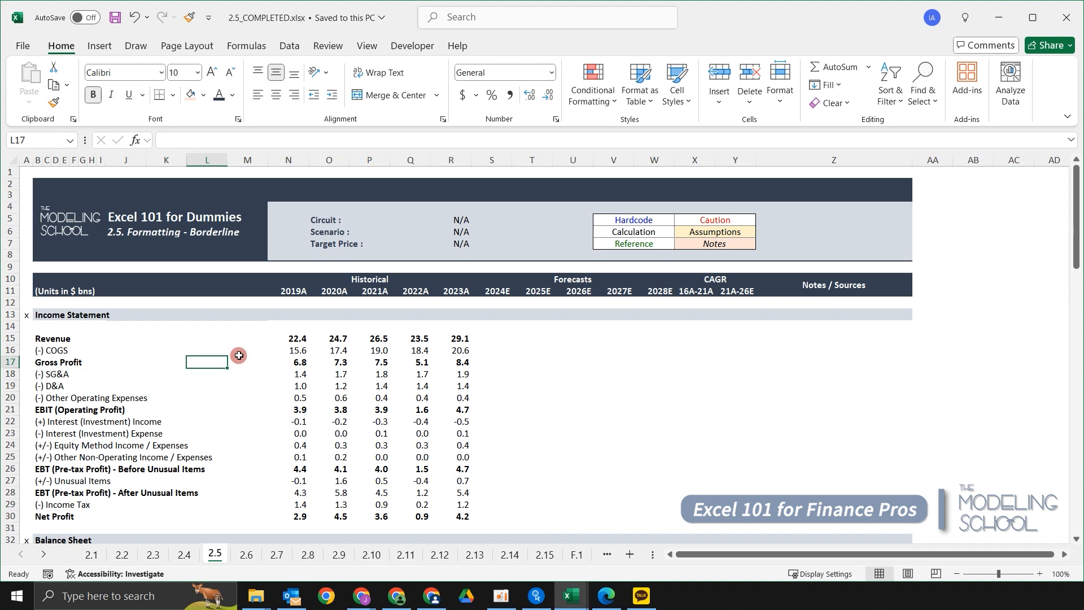
key(Right)
key(Right)
key(Right)
key(Right)
key(Right)
key(Left)
key(Left)
key(Left)
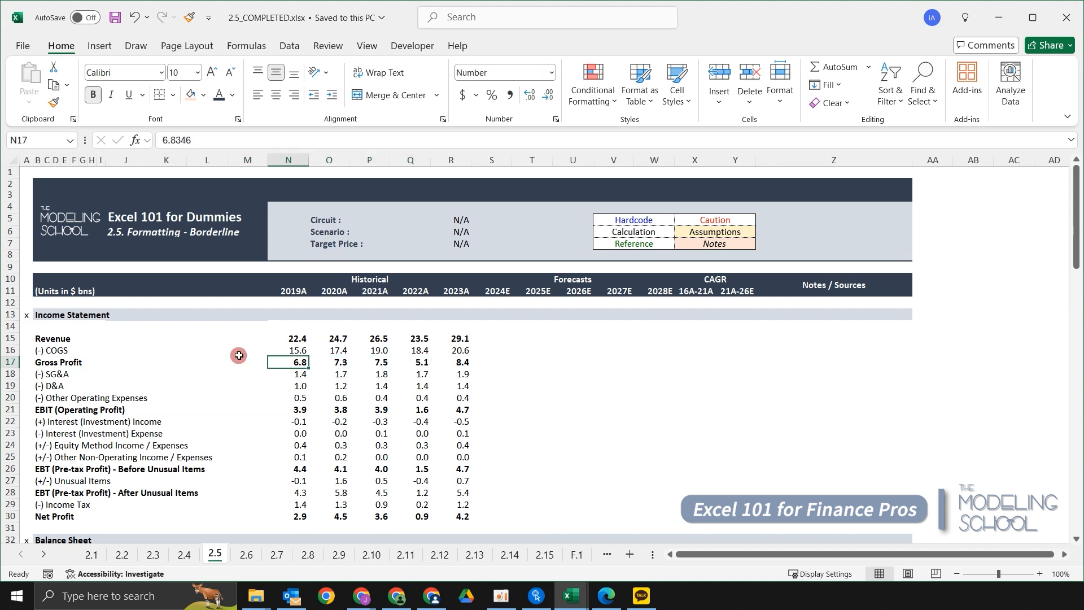
key(alt)
key(h)
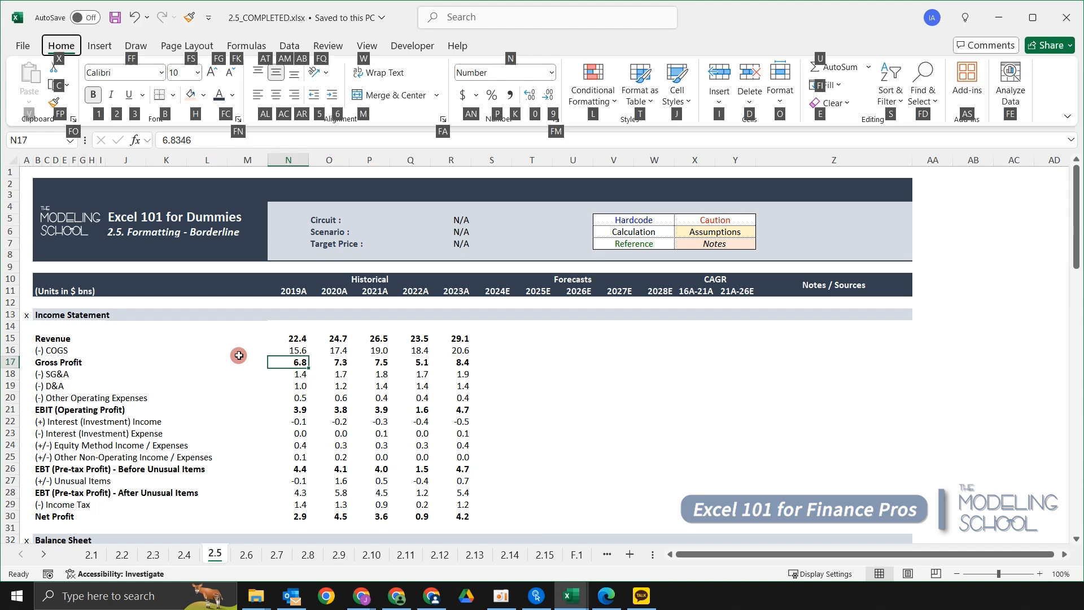
key(b)
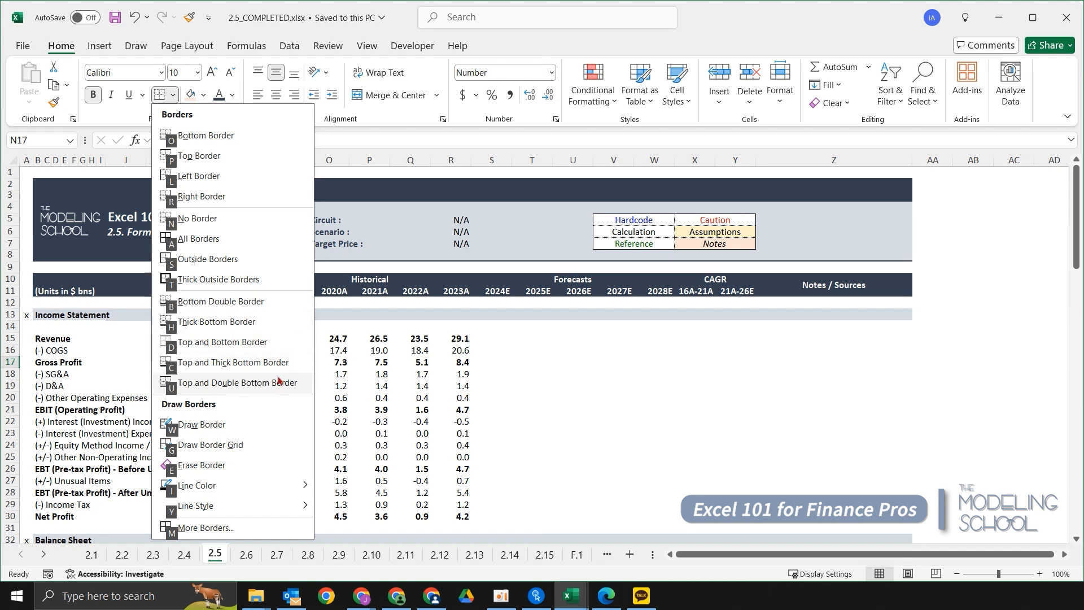
click(524, 374)
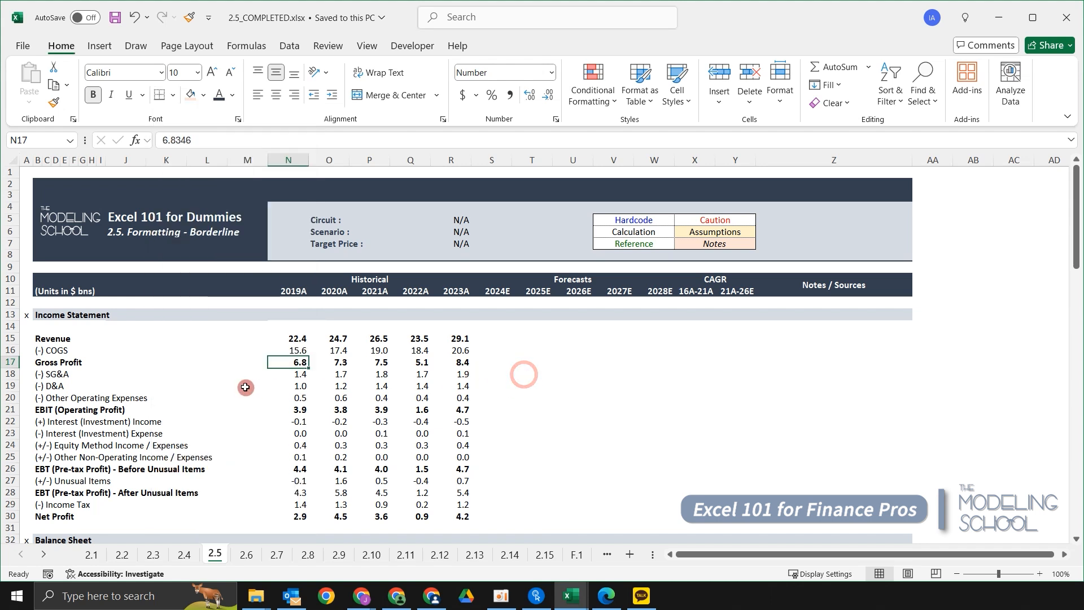
drag(31, 339, 823, 452)
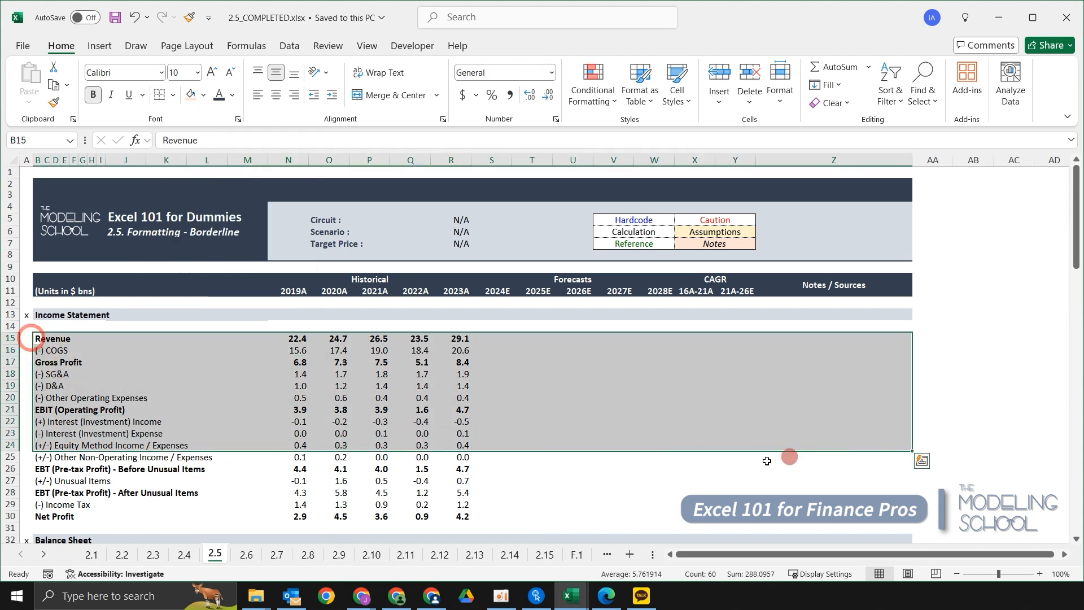
click(735, 482)
drag(440, 375, 435, 504)
click(615, 448)
drag(374, 365, 417, 469)
click(513, 388)
drag(436, 362, 442, 458)
click(640, 411)
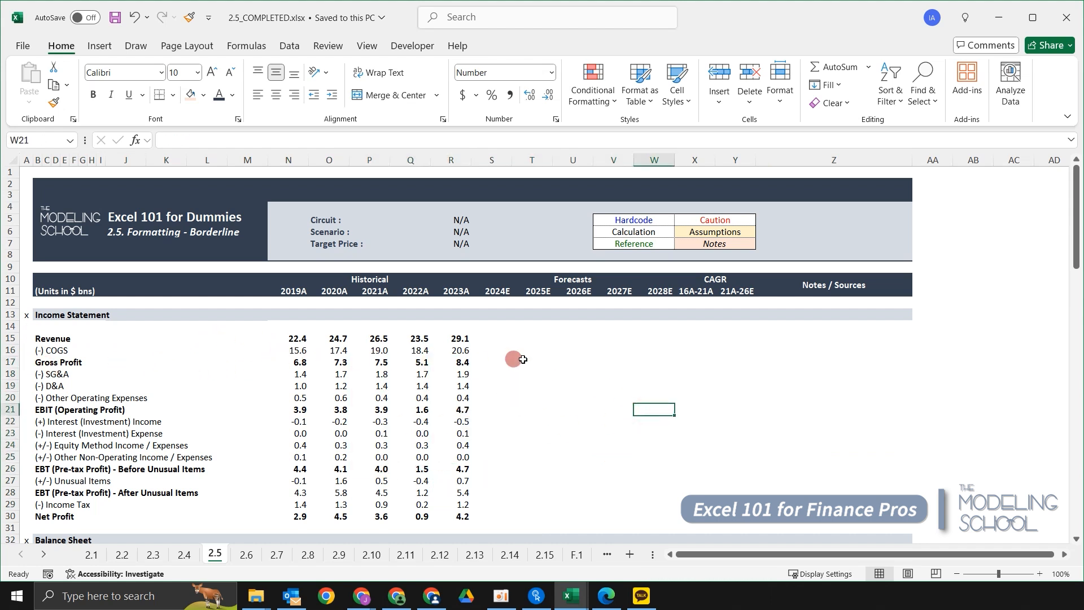
drag(487, 336, 490, 495)
click(561, 466)
drag(356, 347, 376, 457)
click(506, 411)
drag(234, 394, 530, 412)
click(622, 378)
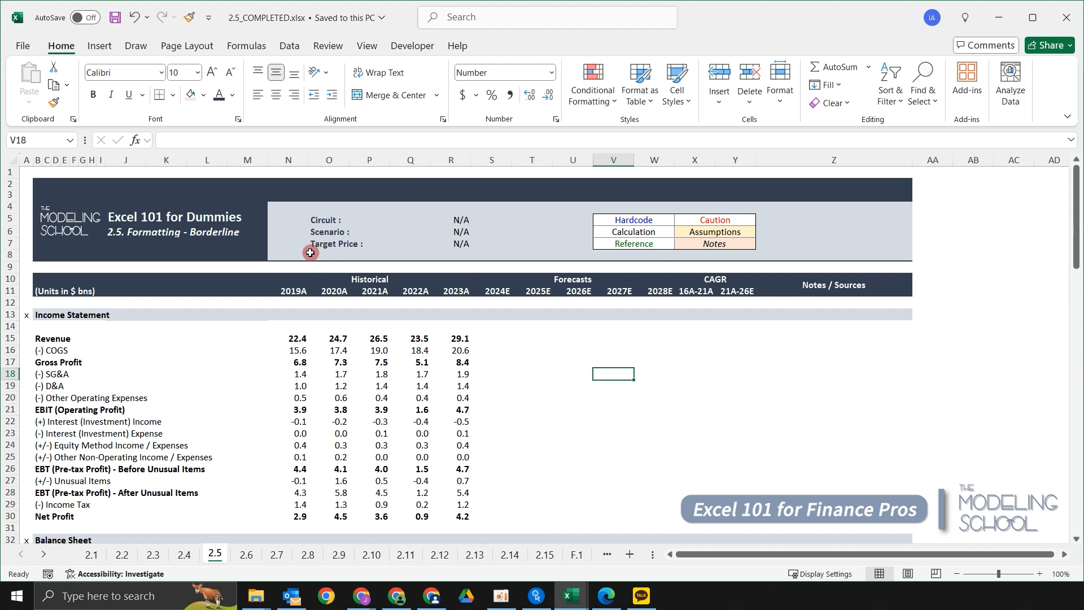
click(556, 364)
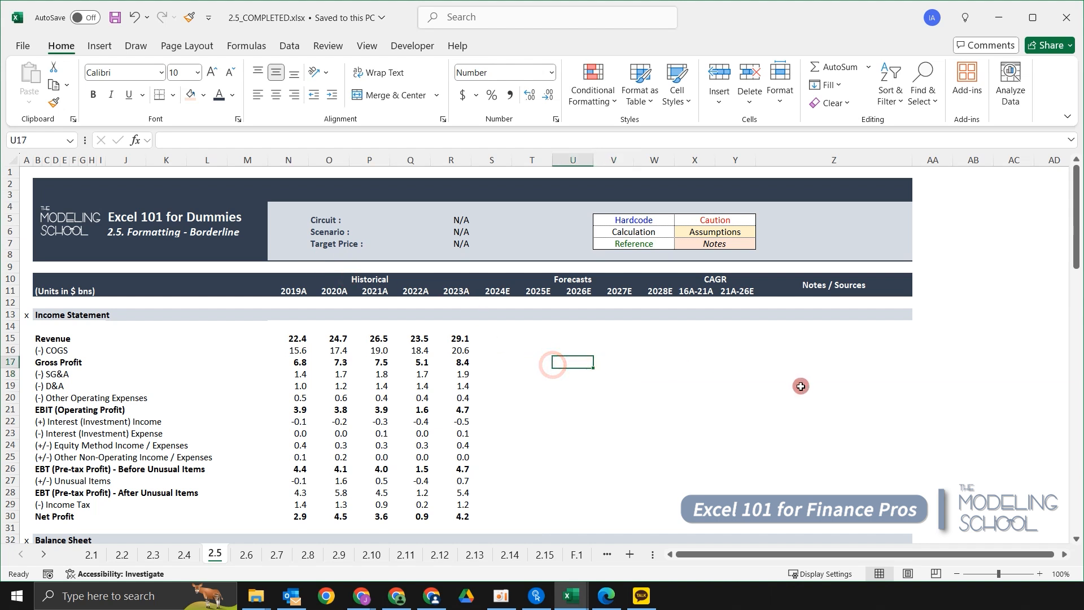
key(Up)
key(Right)
key(Right)
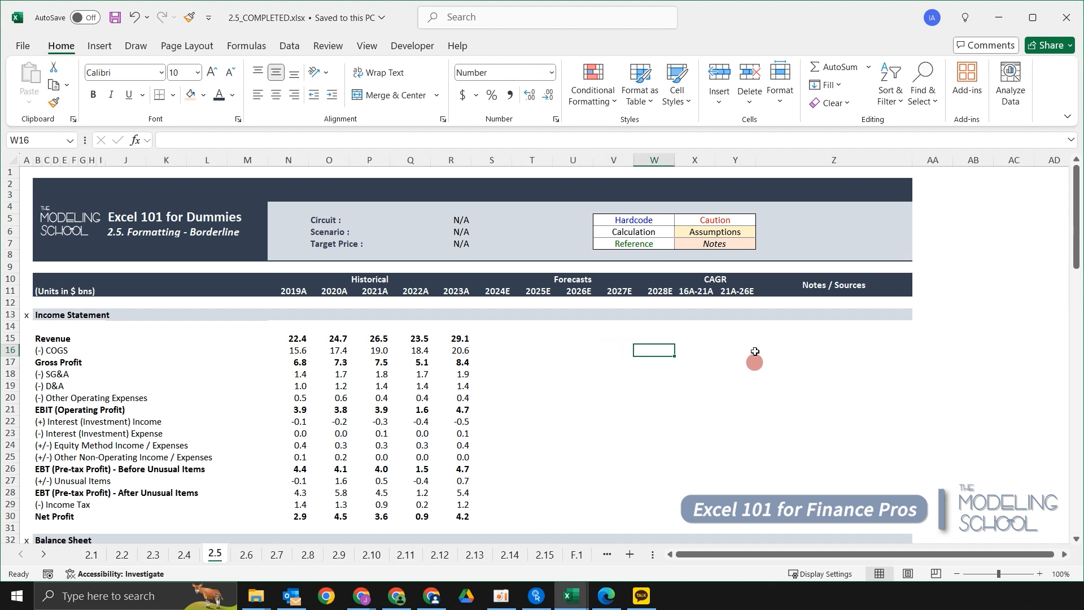
click(92, 553)
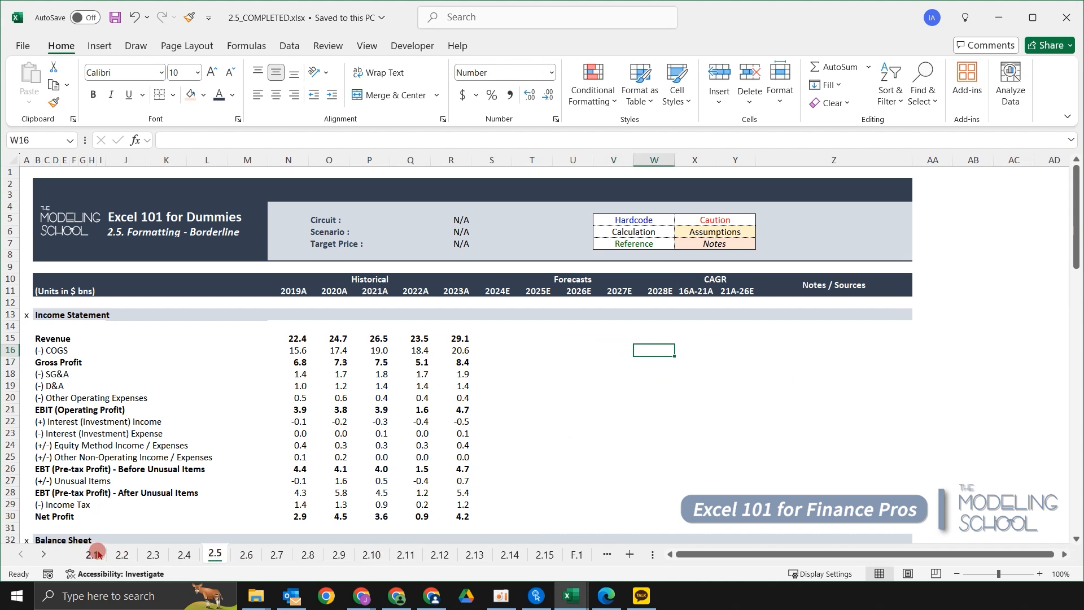
click(210, 554)
Apply a bottom border to the (-) COGS row from column B through the Notes / Sources column Z
key(Right)
key(Right)
key(Right)
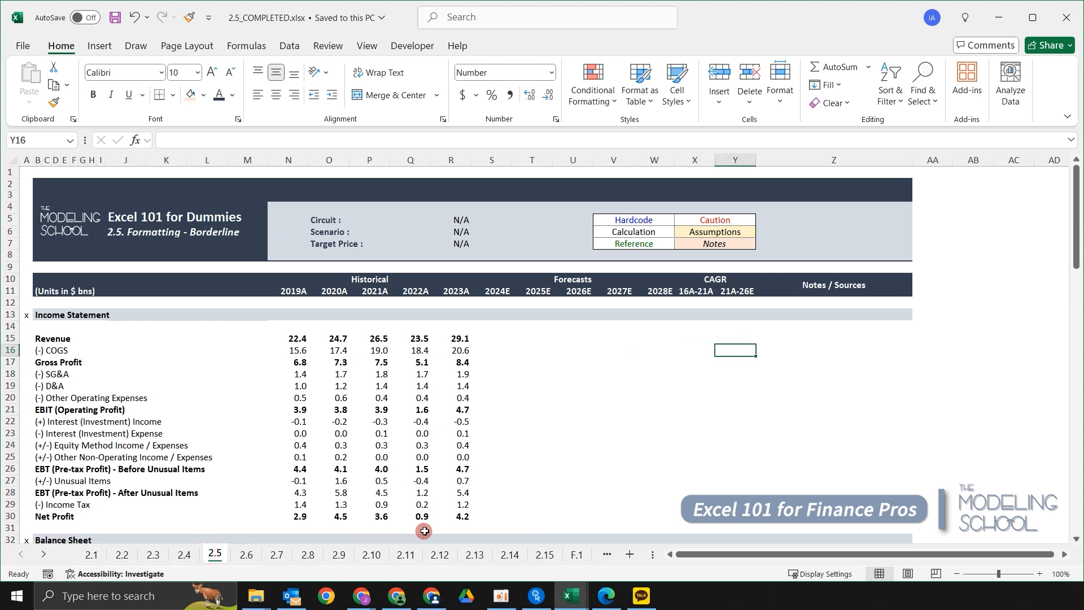
key(shift+Left)
key(shift+Left)
key(shift+Left)
key(shift+Left)
key(shift+Left)
key(shift+Left)
key(shift+Left)
key(shift+Left)
key(shift+Left)
key(shift+Left)
key(shift+Left)
key(shift+Left)
key(shift+Left)
key(shift+Left)
key(shift+Left)
key(shift+Left)
key(shift+Left)
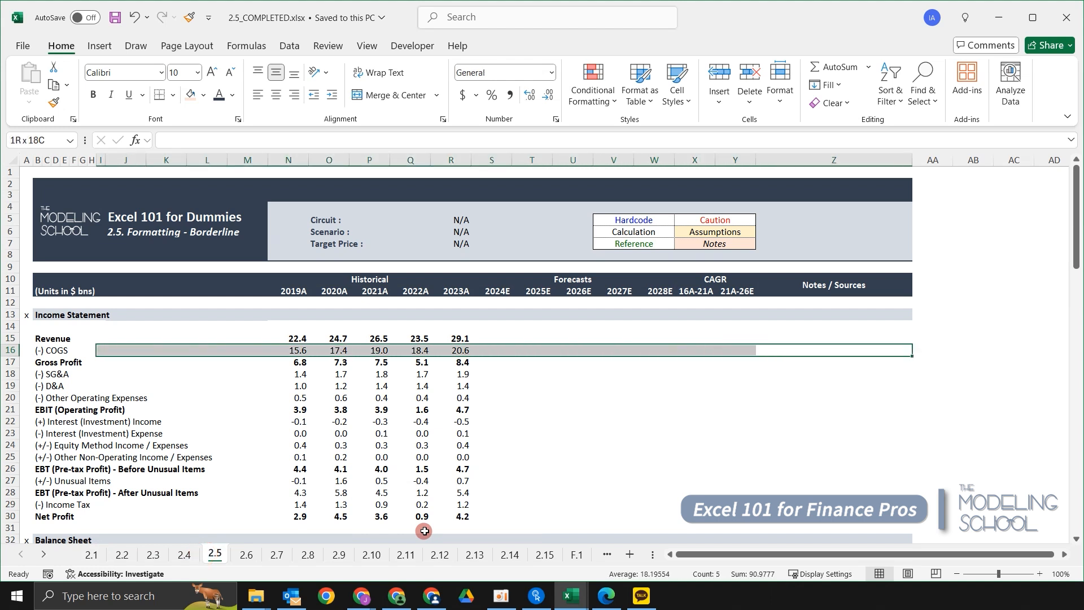
key(shift+Left)
key(shift+Left)
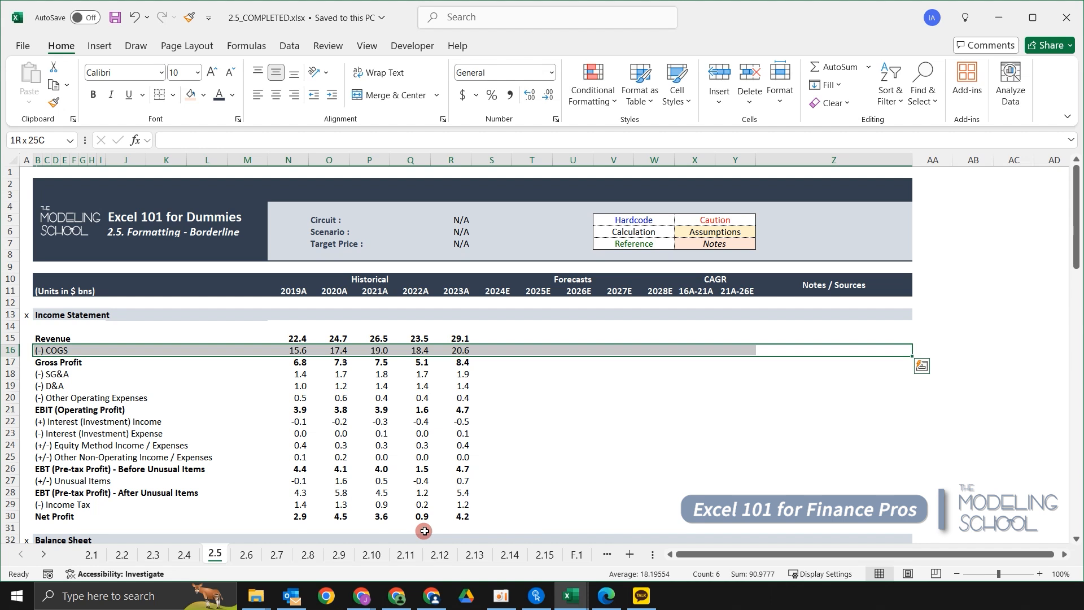
key(Right)
key(Left)
key(ctrl+shift+Left)
key(ctrl+shift+Left)
key(ctrl+shift+Left)
key(alt+h)
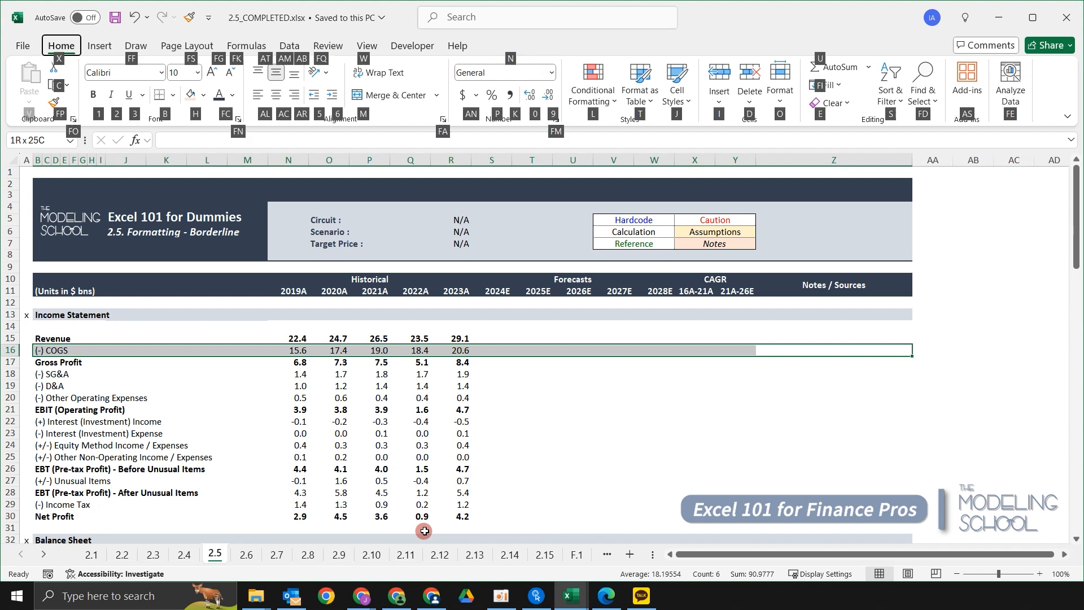
key(b)
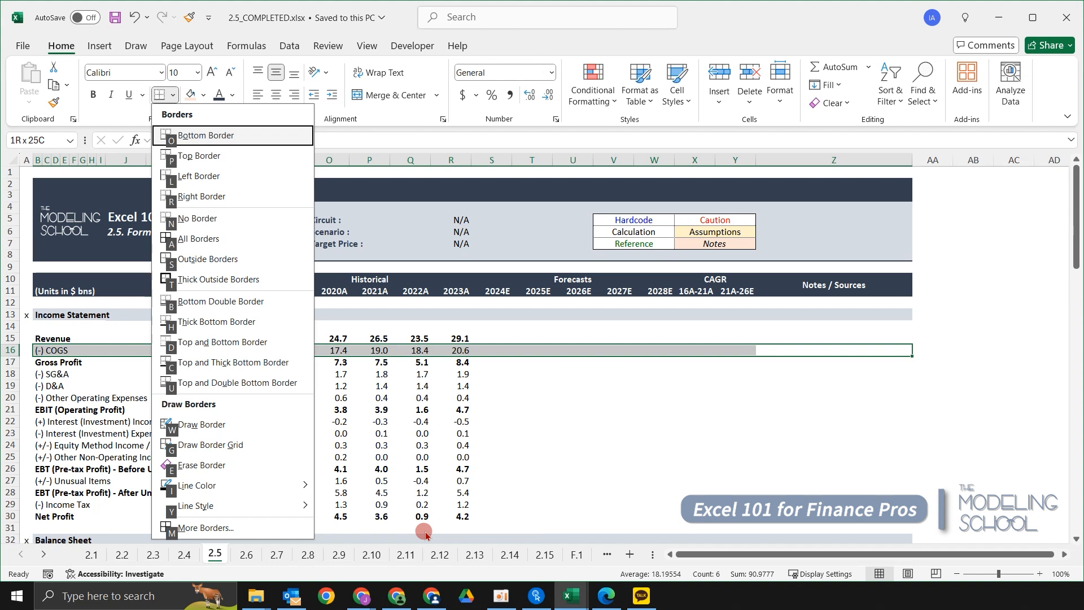
key(o)
Apply a bottom border to the (-) Other Operating Expenses row from column B through column Z
key(Down)
key(Down)
key(Down)
key(Down)
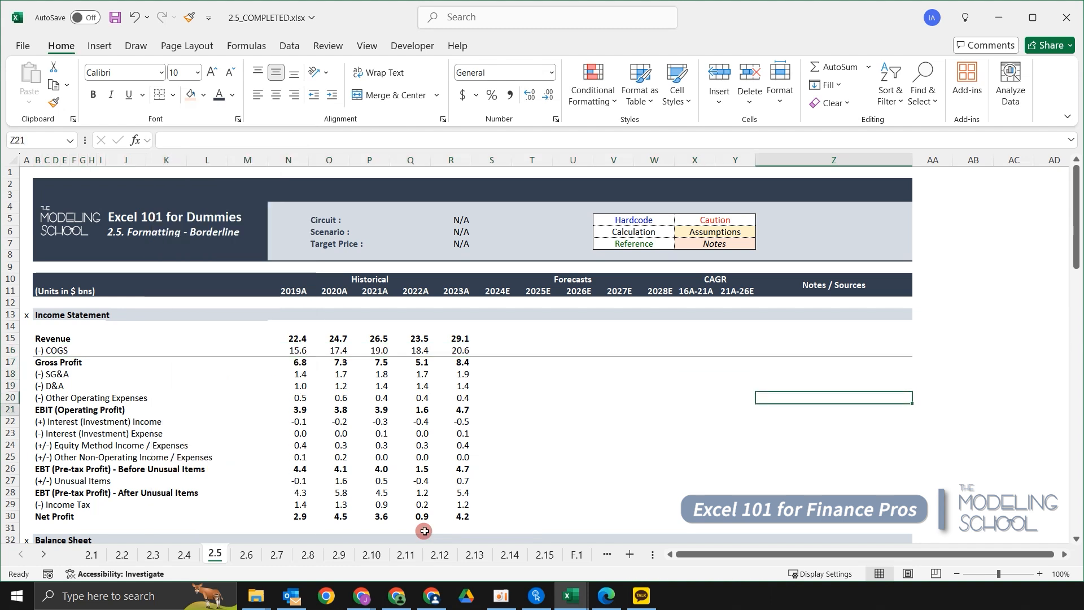
key(ctrl+shift+Left)
key(ctrl+shift+Left)
key(ctrl+shift+Left)
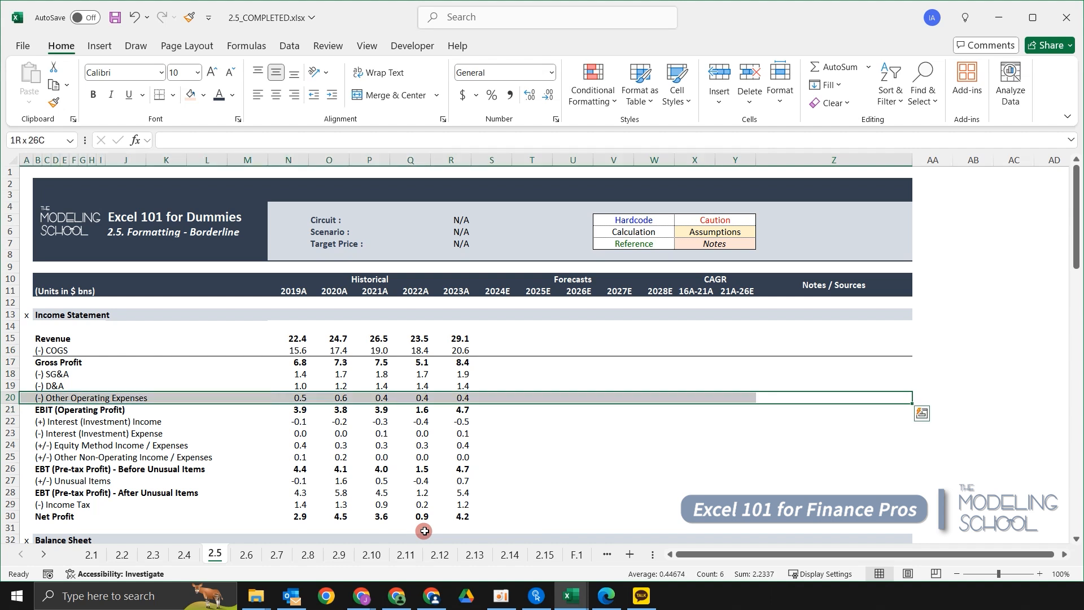
key(alt)
key(h)
key(b)
key(o)
key(Down)
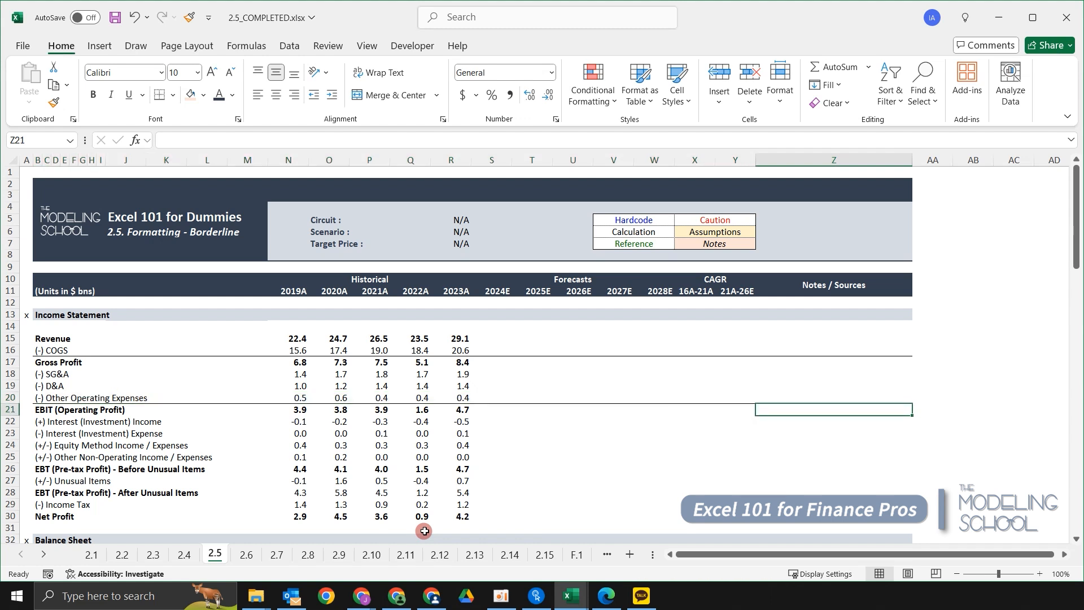
Apply a bottom border to the (+/-) Other Non-Operating Income / Expenses row from column B through column Z
key(Down)
key(Down)
key(Down)
key(Down)
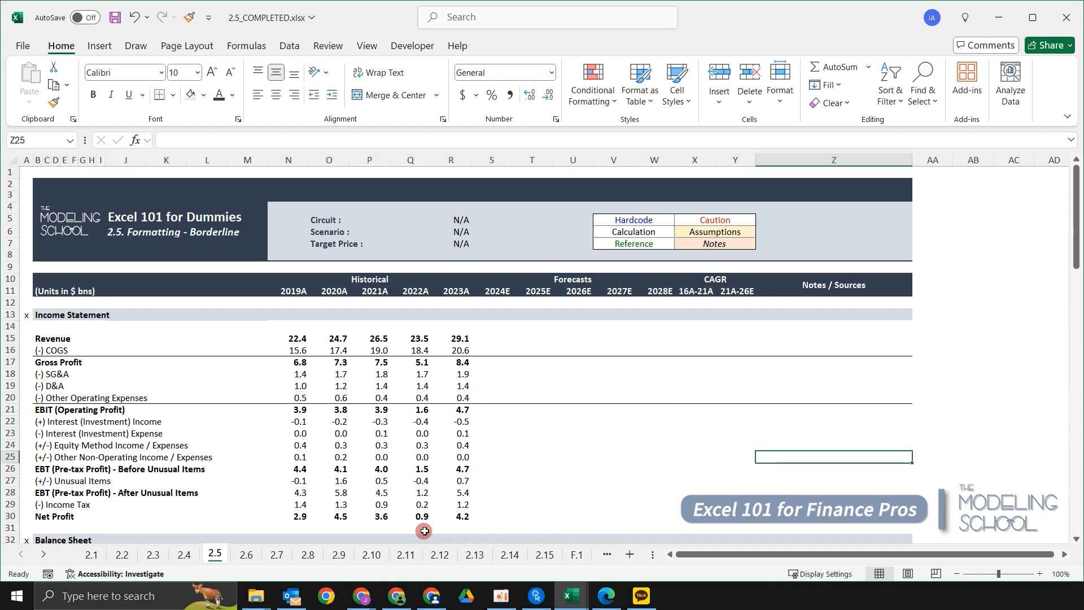
key(ctrl+shift+Left)
key(ctrl+shift+Left)
key(ctrl+shift+Left)
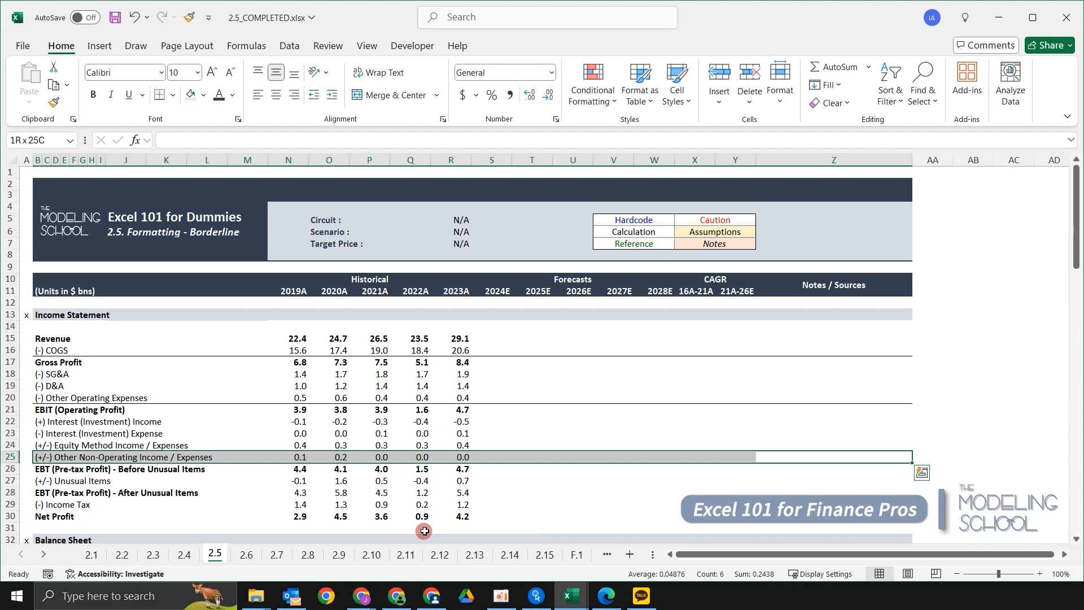
Apply a bottom border to the (+/-) Unusual Items row from column B through column Z
key(Down)
key(Down)
key(ctrl+shift+Left)
key(ctrl+shift+Left)
key(ctrl+shift+Left)
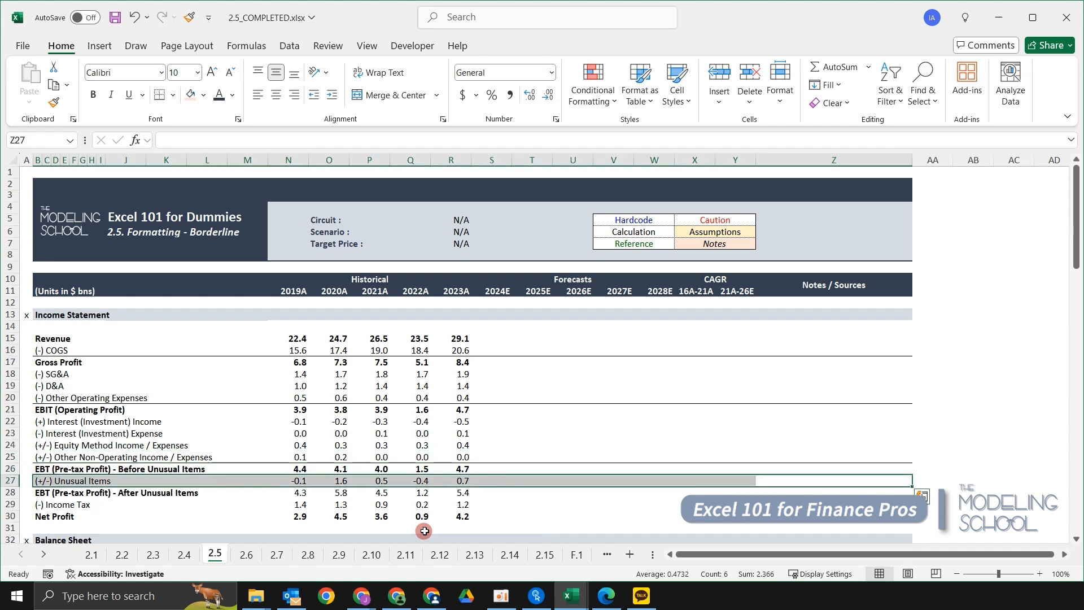
key(ctrl+shift+7)
Try to apply a bottom border to the (-) Income Tax row
key(Down)
key(Down)
key(ctrl+shift+Left)
key(ctrl+shift+Left)
key(ctrl+shift+Left)
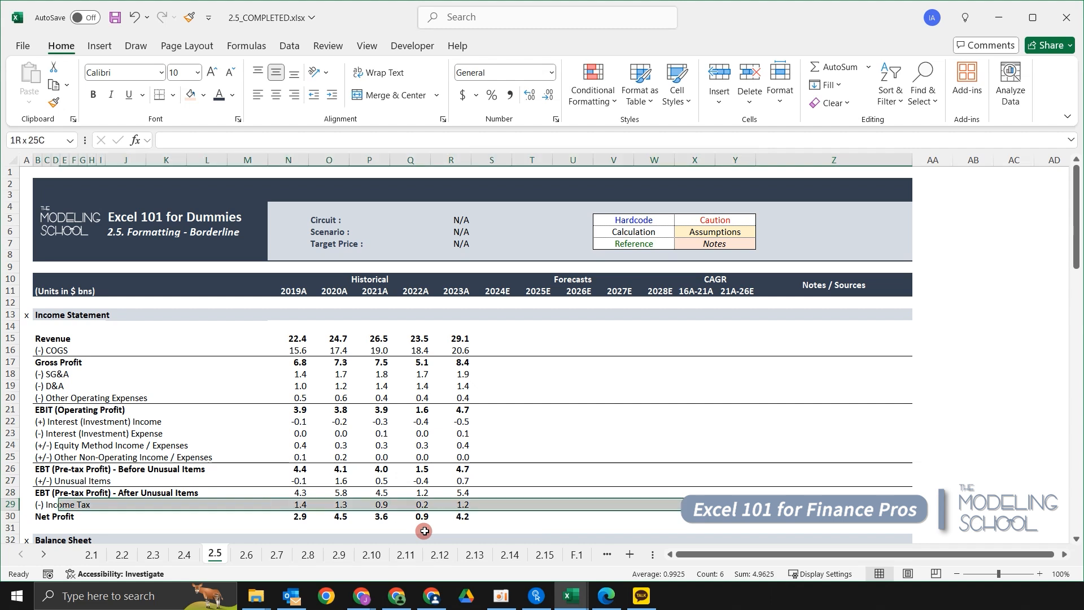
key(ctrl+shift+7)
key(Down)
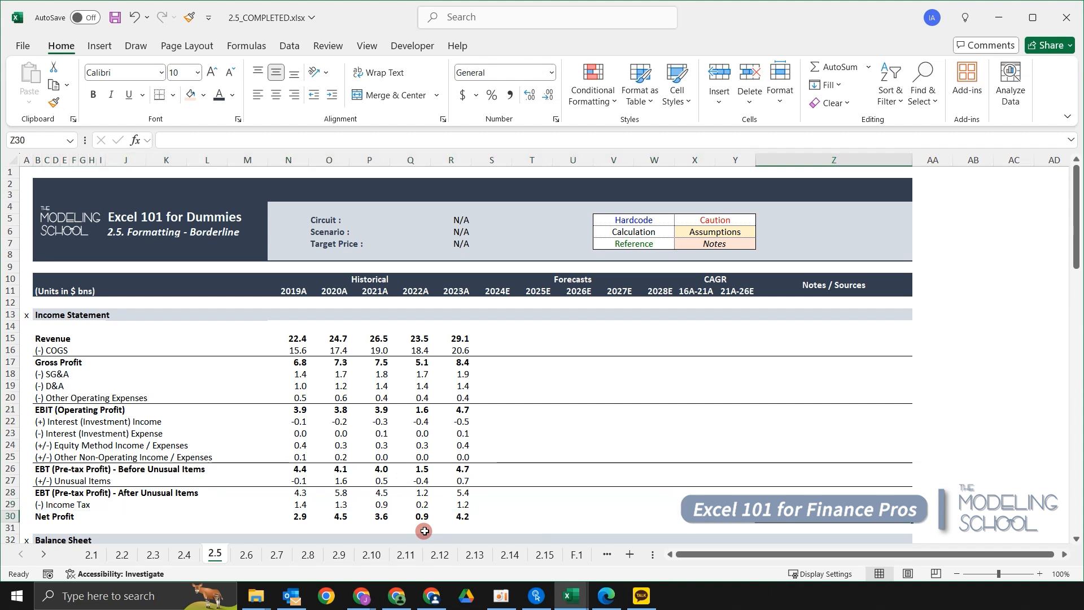
Apply a top border to the Net Profit row from column B through column Z
key(ctrl+shift+Left)
key(ctrl+shift+Left)
key(ctrl+shift+Left)
key(ctrl+shift+Left)
key(Right)
key(Left)
key(ctrl+shift+Left)
key(ctrl+shift+Left)
key(ctrl+shift+Left)
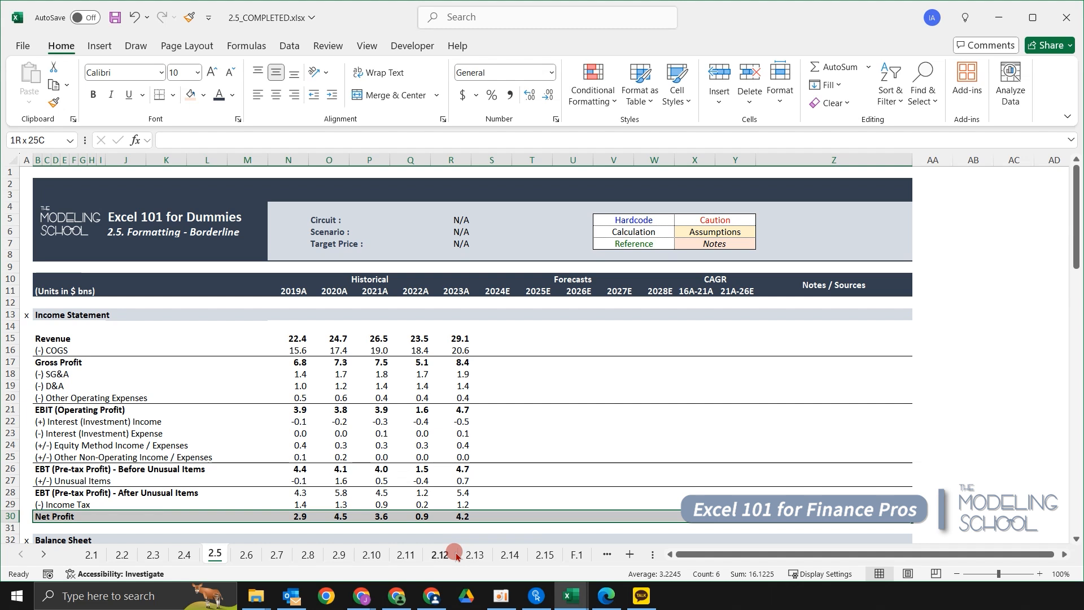
key(alt+h)
key(b)
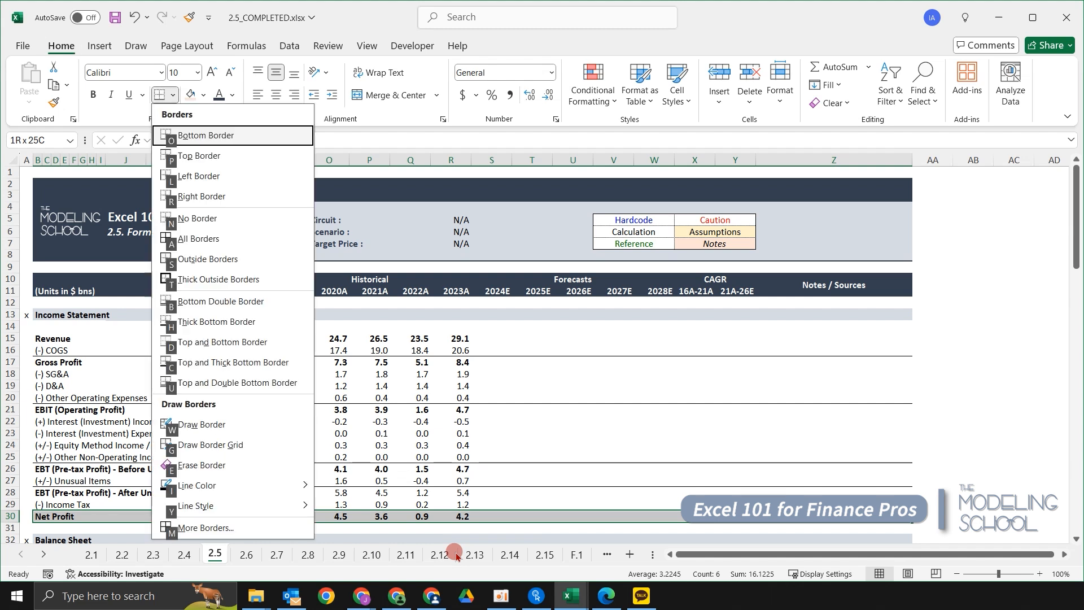
key(p)
key(Left)
key(Left)
key(Left)
key(Left)
key(Left)
key(Left)
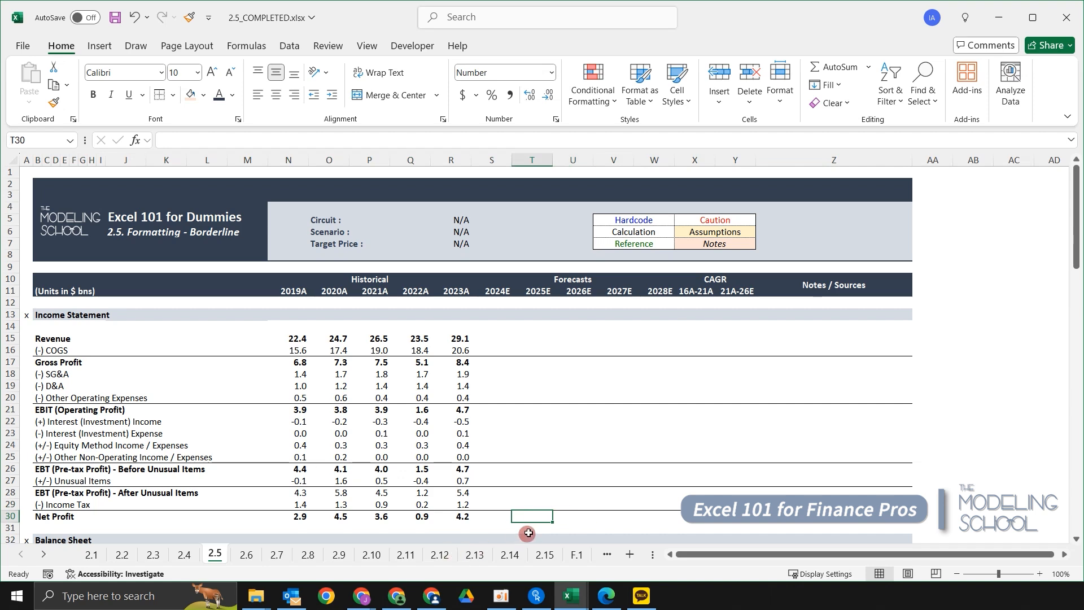
Apply a bottom border to the Total Assets row of the balance sheet from column B through column Z
scroll(544, 413, down, 6)
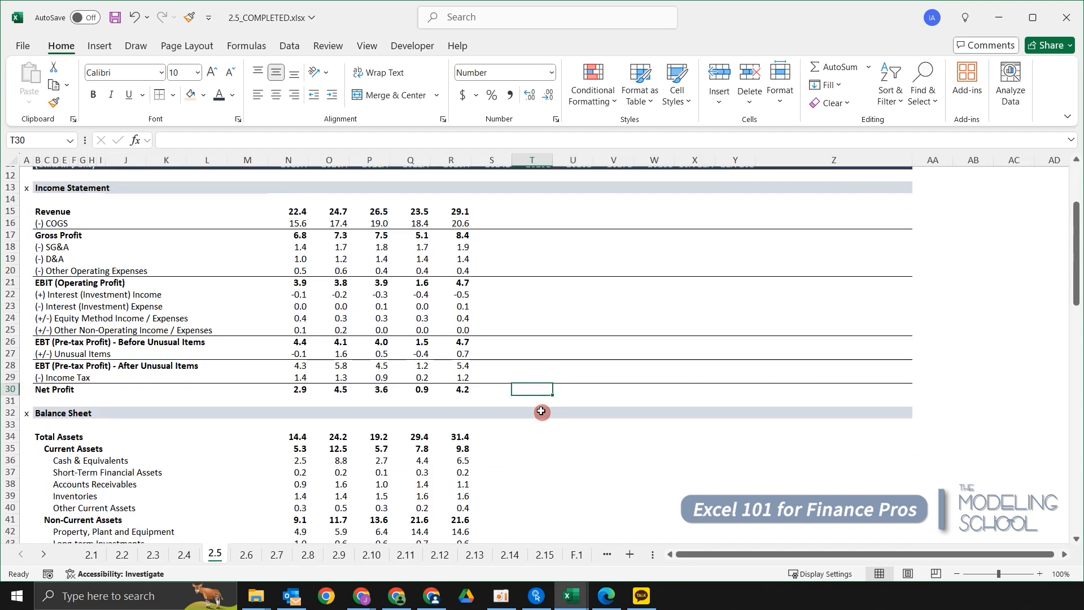
drag(752, 360, 753, 357)
key(Up)
key(Right)
key(Right)
key(Left)
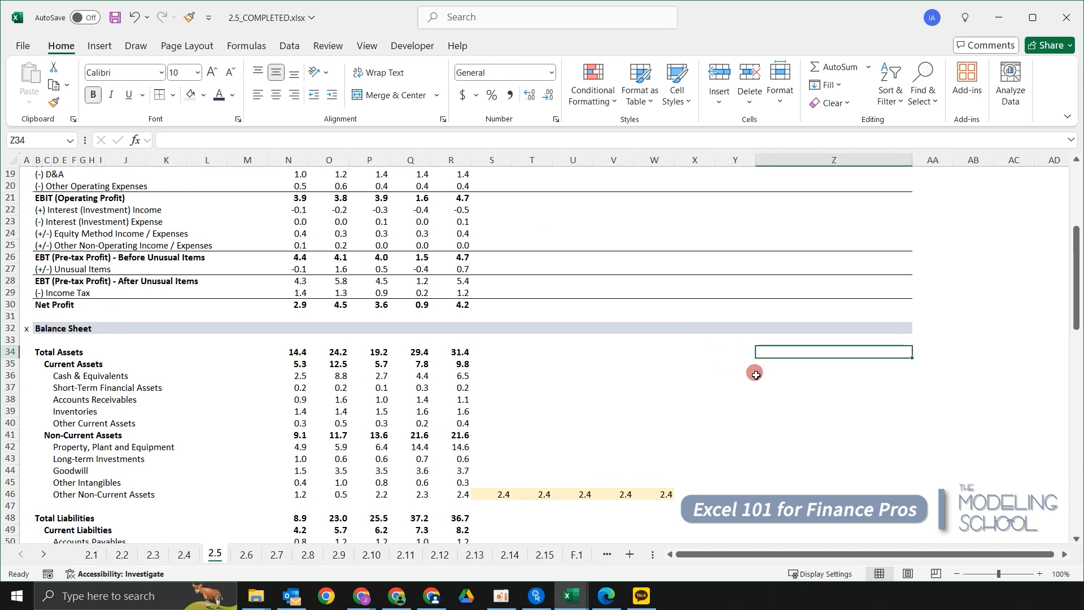
key(ctrl+shift+Left)
key(ctrl+shift+Left)
key(ctrl+shift+Left)
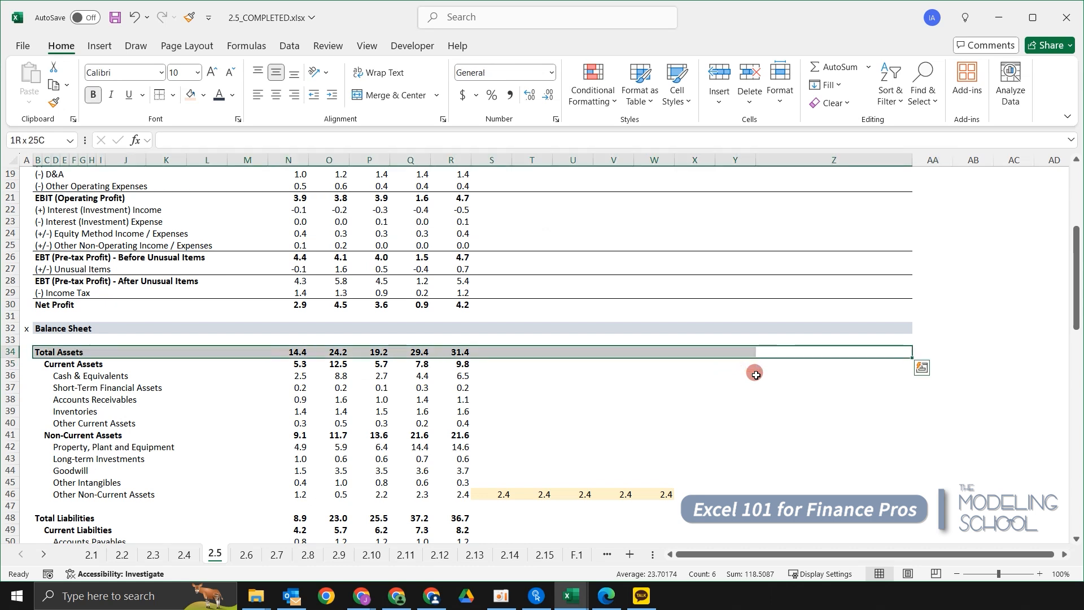
key(h)
key(b)
key(p)
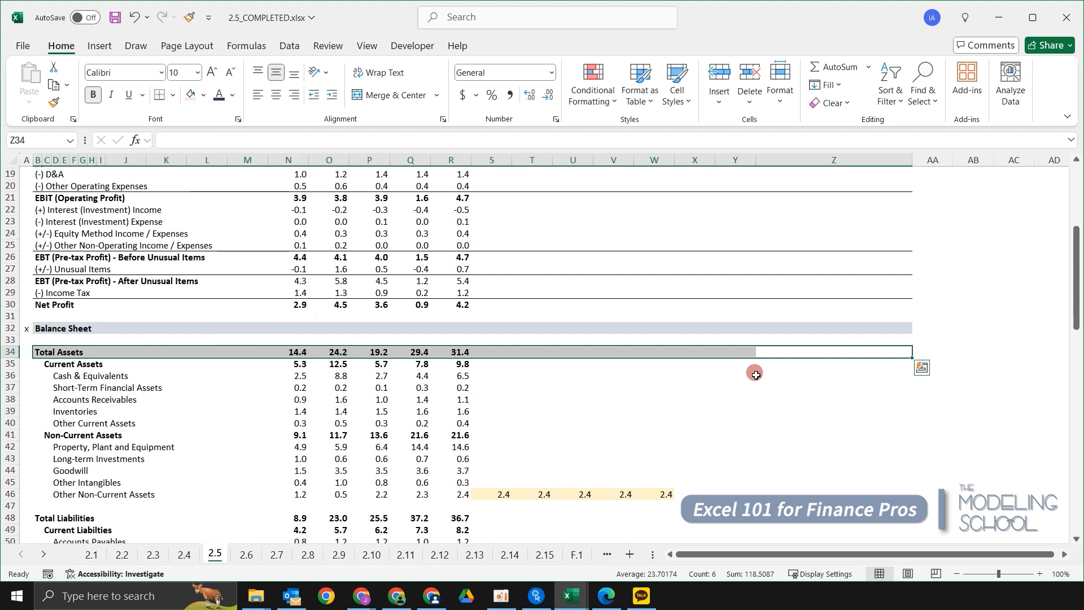
click(756, 374)
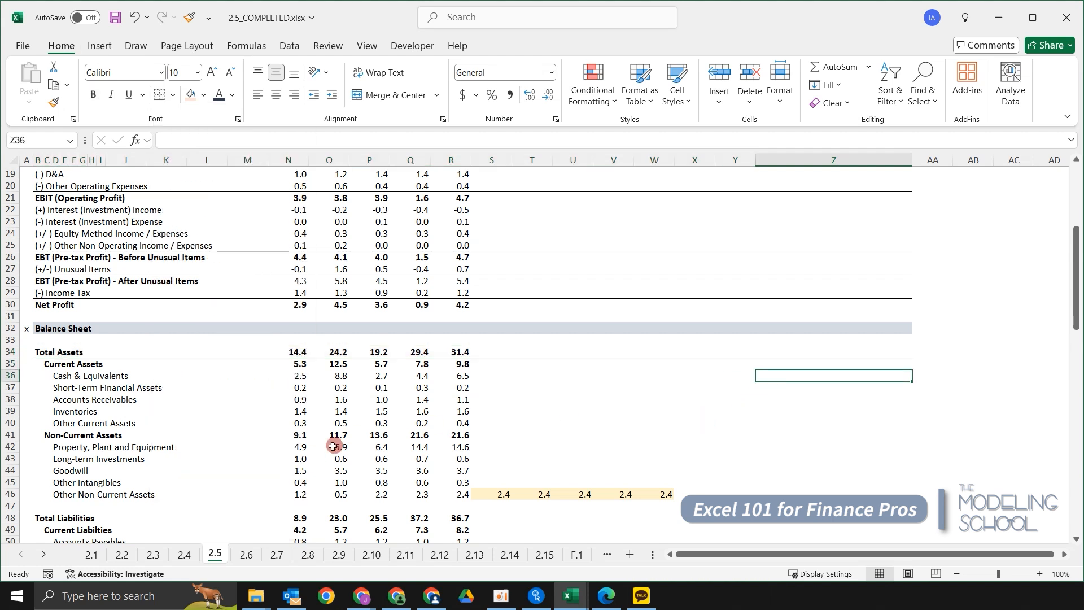
Check on sheet 2.1 where the border lines fall around the Non-Current Assets row of the balance sheet
click(91, 554)
scroll(149, 516, down, 7)
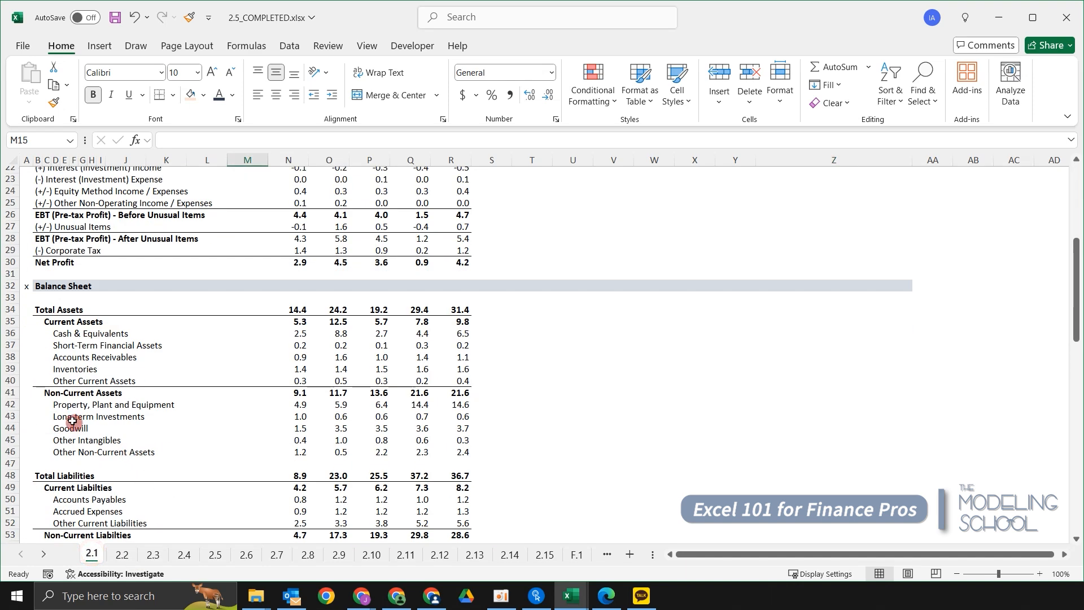
drag(43, 393, 319, 406)
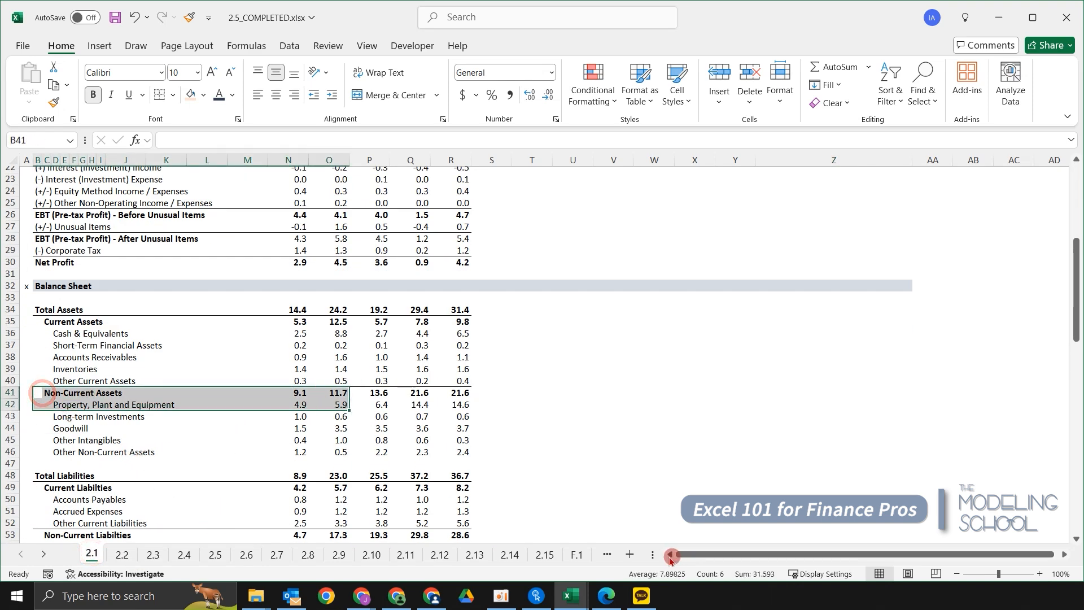
Return to sheet 2.5 and apply a bottom border to the Other Current Assets row from column B through column Z
click(215, 554)
key(Down)
key(Down)
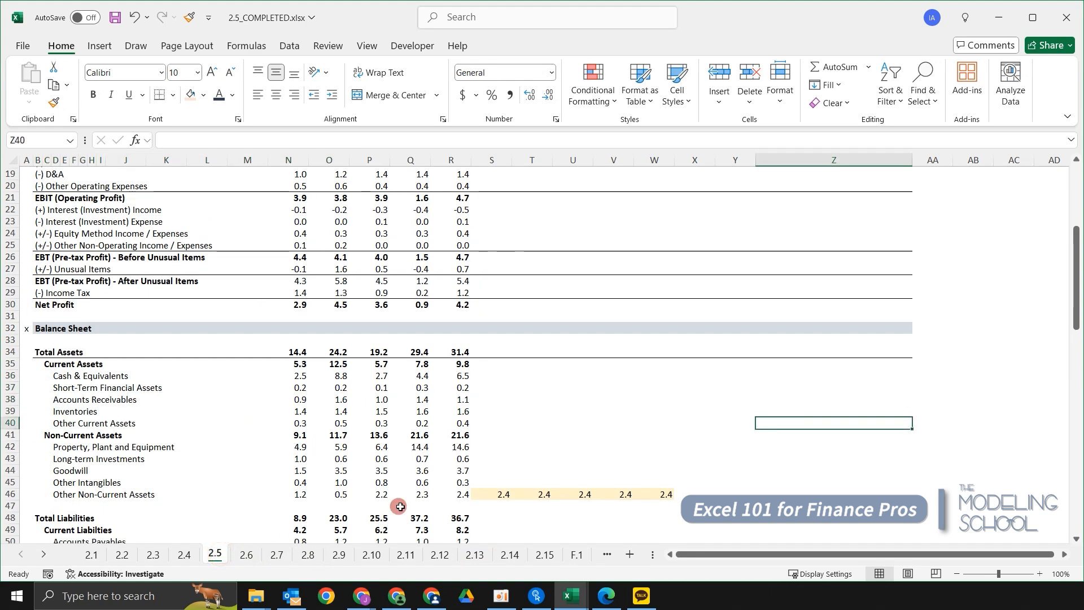
key(shift+Left)
key(shift+Left)
key(shift+Left)
key(shift+Left)
key(shift+Left)
key(shift+Left)
key(shift+Left)
key(shift+Left)
key(shift+Left)
key(shift+Left)
key(shift+Left)
key(shift+Left)
key(shift+Left)
key(shift+Left)
key(shift+Left)
key(shift+Left)
key(shift+Left)
key(shift+Left)
key(shift+Left)
key(shift+Left)
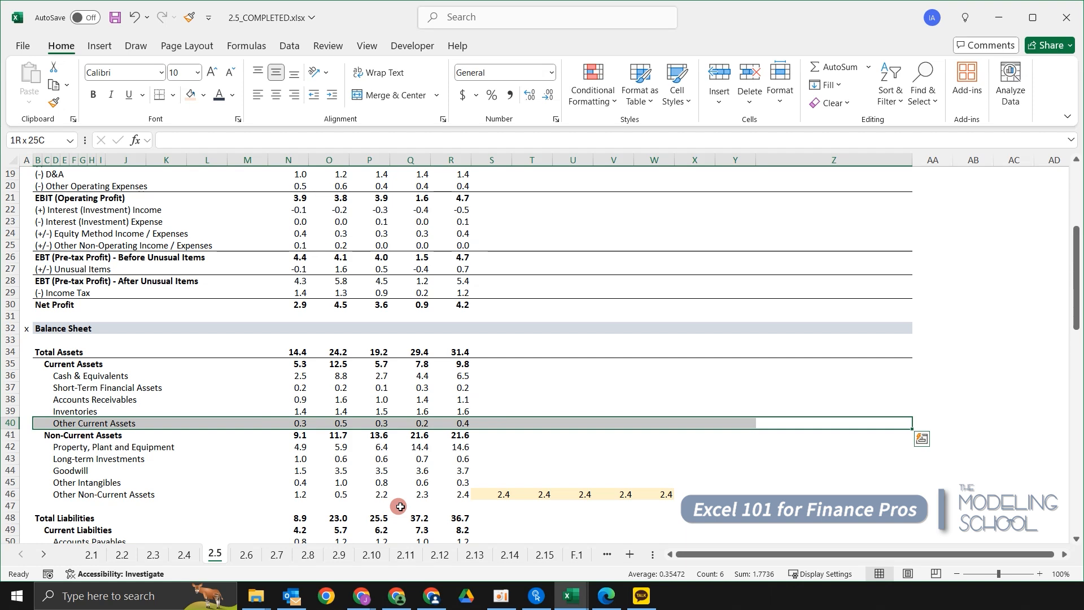
click(402, 460)
Select the Current Assets block, rows 35 to 40 from column B through column Z, to review its enclosing border lines
scroll(418, 451, down, 4)
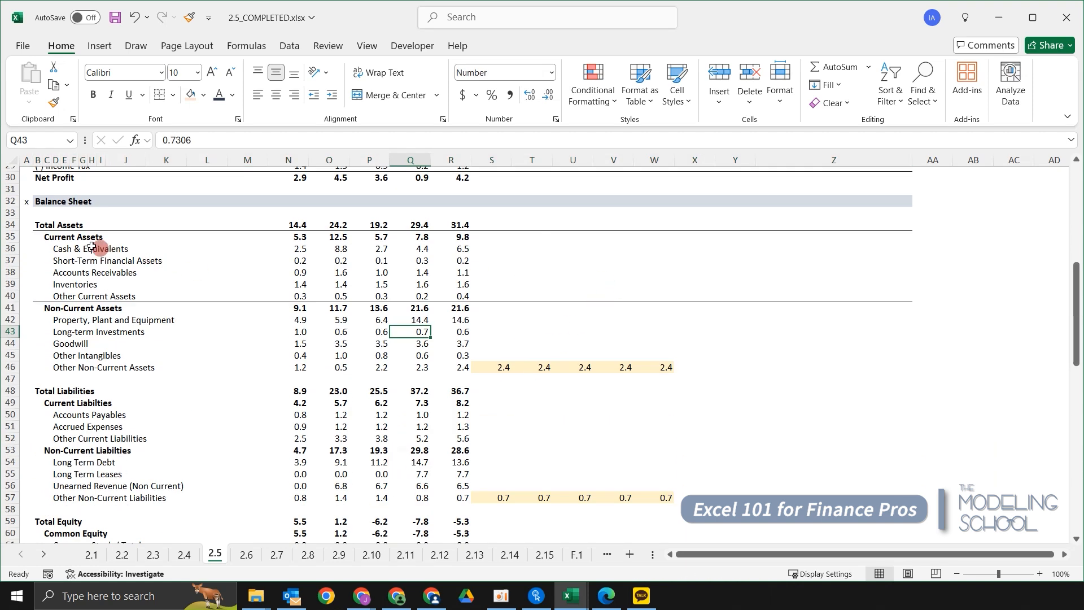
drag(41, 241, 823, 300)
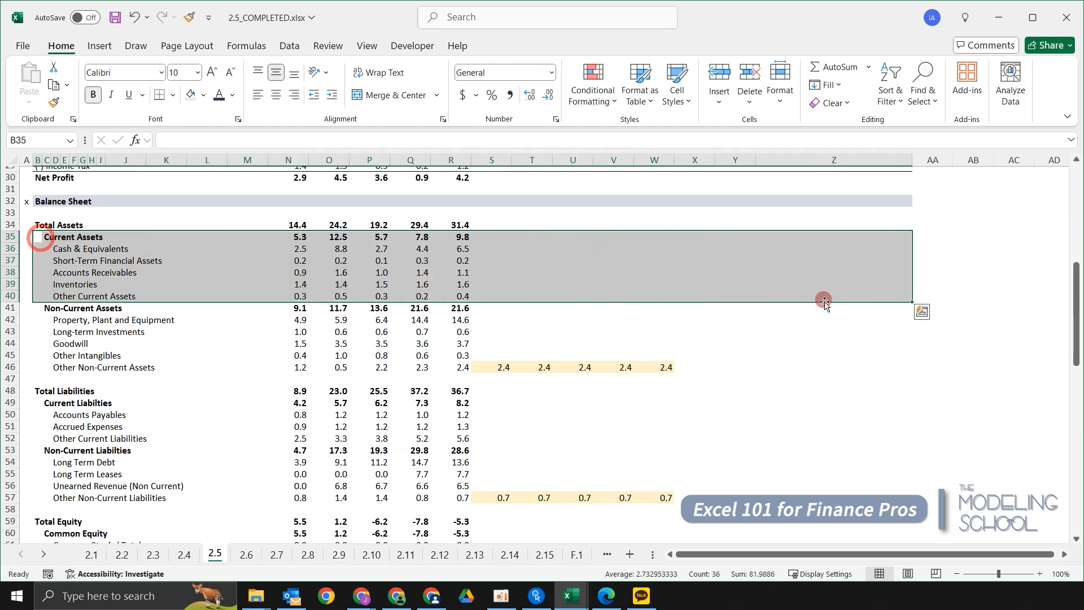
click(661, 374)
drag(849, 236, 37, 296)
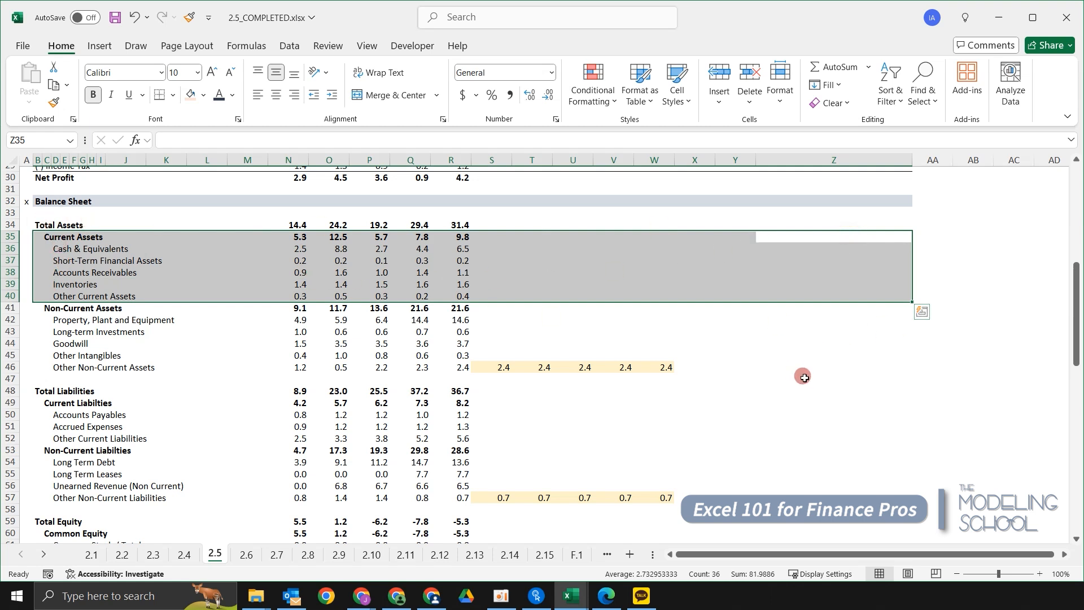
Apply a top and bottom border to the Current Liabilities block, rows 49 to 52, from column B through column Z
click(675, 413)
key(Up)
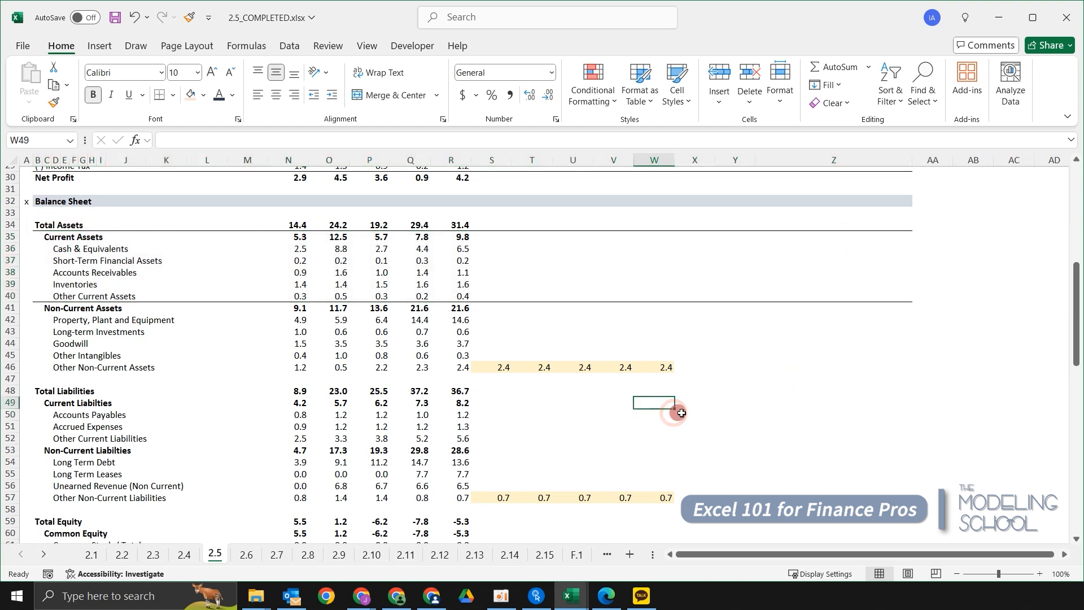
key(Right)
key(Right)
key(Right)
key(shift+Down)
key(shift+Down)
key(shift+Down)
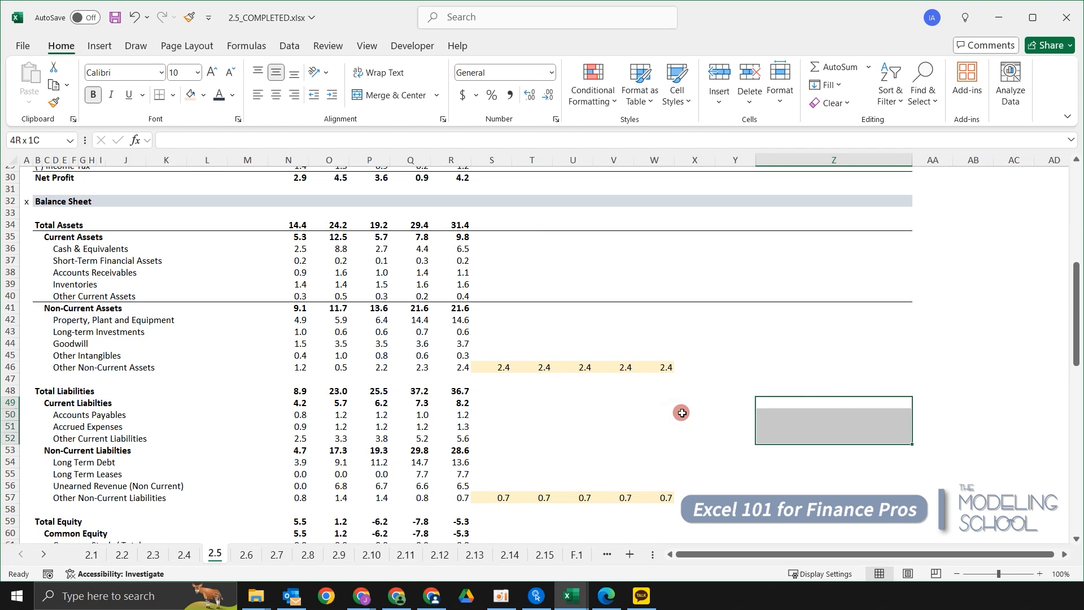
key(shift+Left)
key(shift+Left)
key(shift+Left)
key(shift+Left)
key(shift+Left)
key(shift+Left)
key(shift+Left)
key(shift+Left)
key(shift+Left)
key(shift+Left)
key(shift+Left)
key(shift+Left)
key(shift+Left)
key(shift+Left)
key(shift+Left)
key(shift+Left)
key(shift+Left)
key(shift+Left)
key(shift+Left)
key(shift+Left)
key(shift+Left)
key(shift+Left)
key(shift+Left)
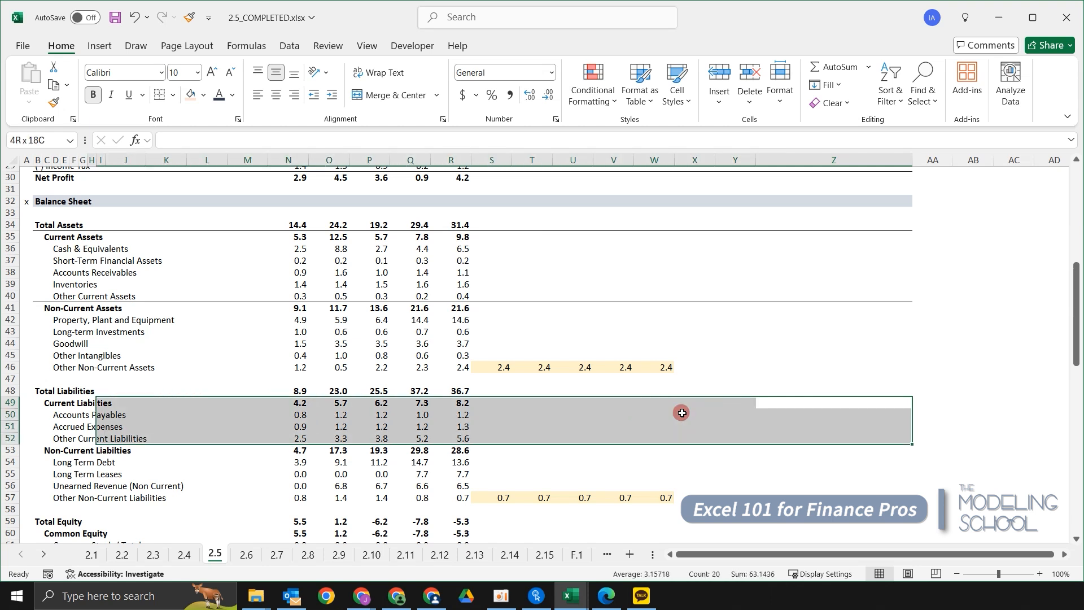
key(shift+Left)
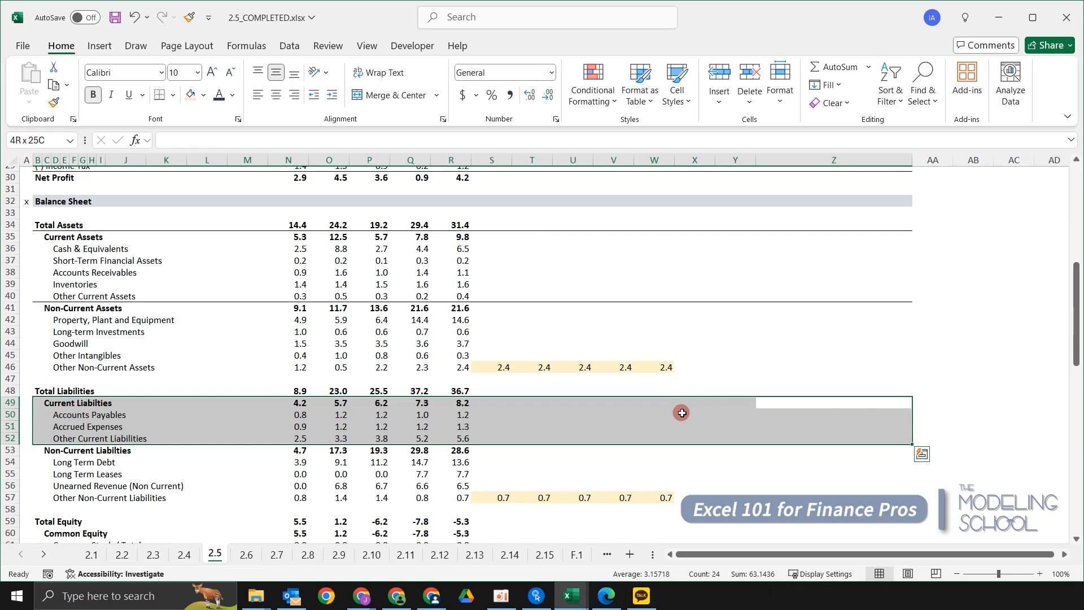
key(alt+h)
key(b)
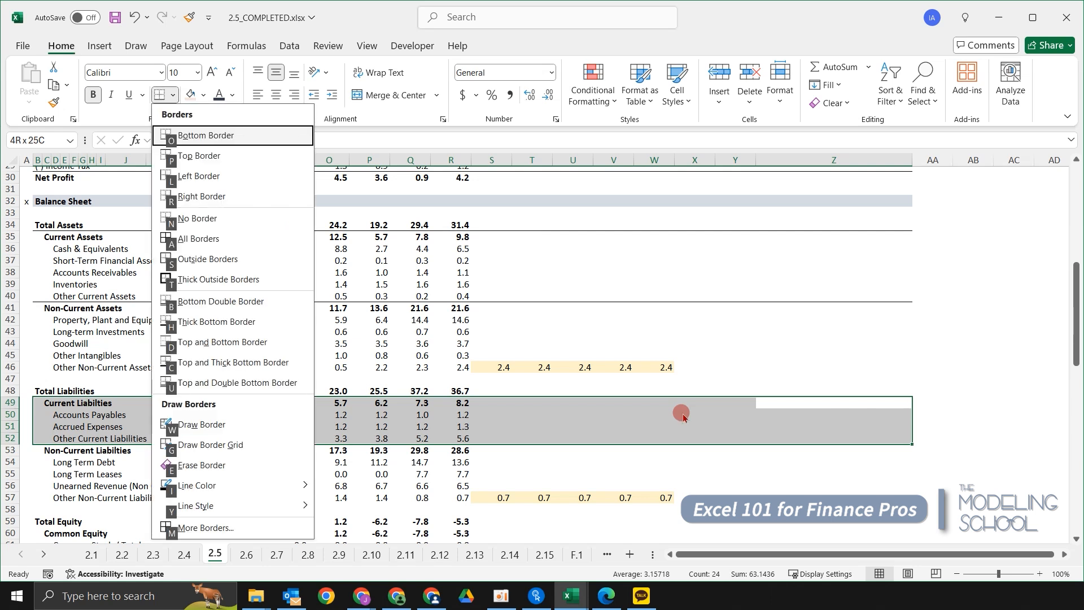
key(d)
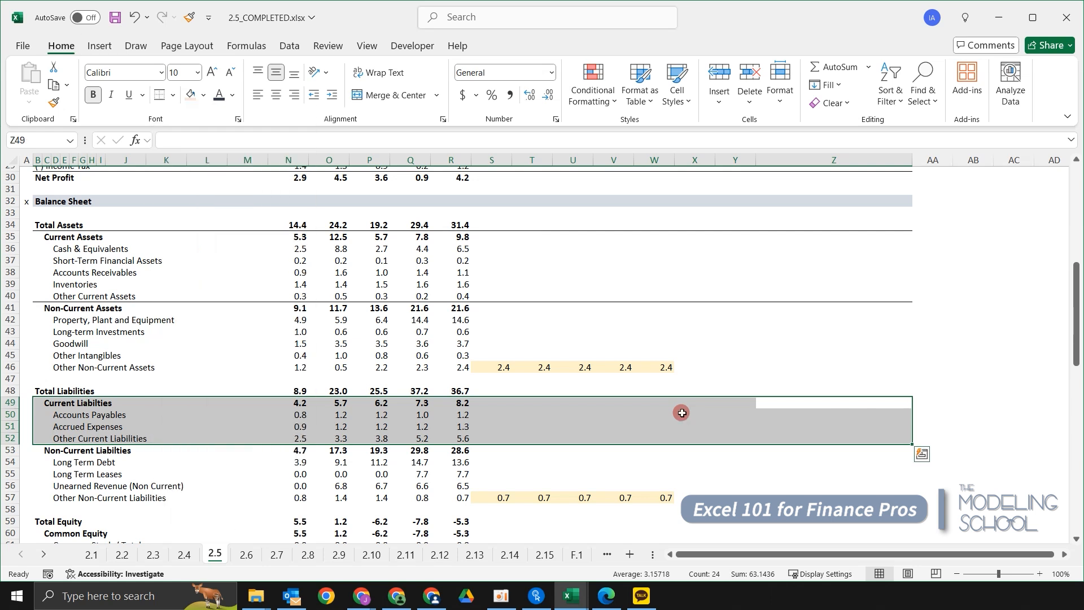
click(654, 474)
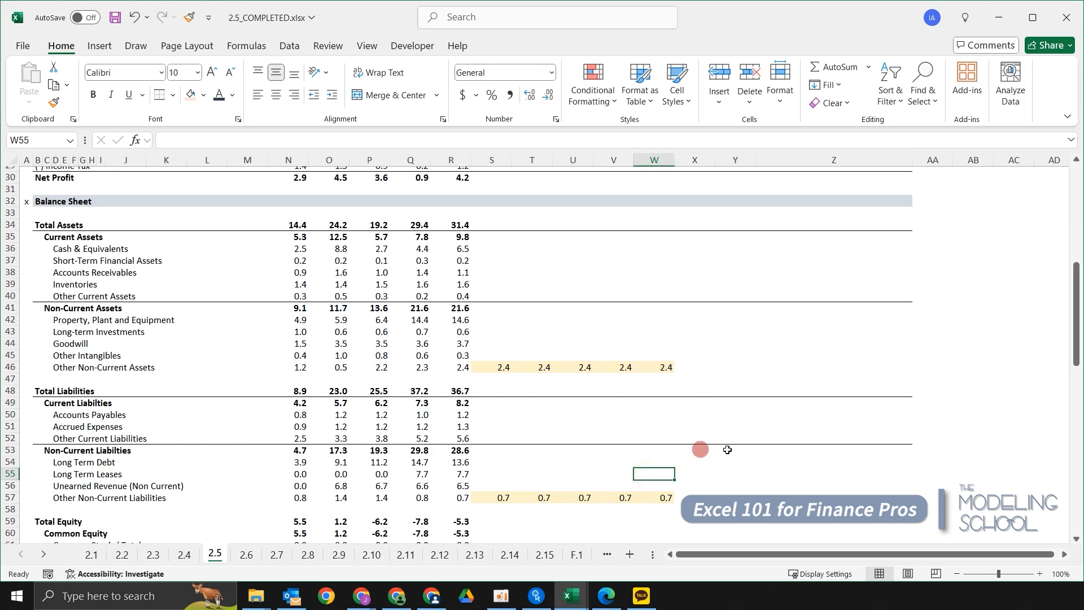
Apply a top and bottom border to the Common Equity block, rows 60 to 64, from column B through column Z
scroll(770, 447, down, 2)
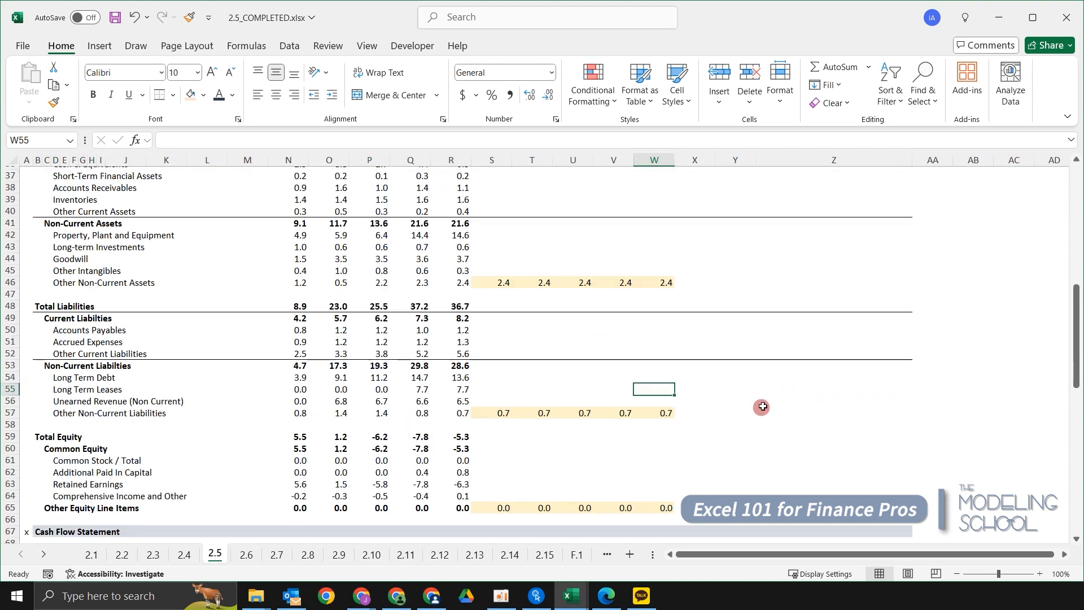
click(610, 450)
click(743, 471)
drag(766, 449, 767, 455)
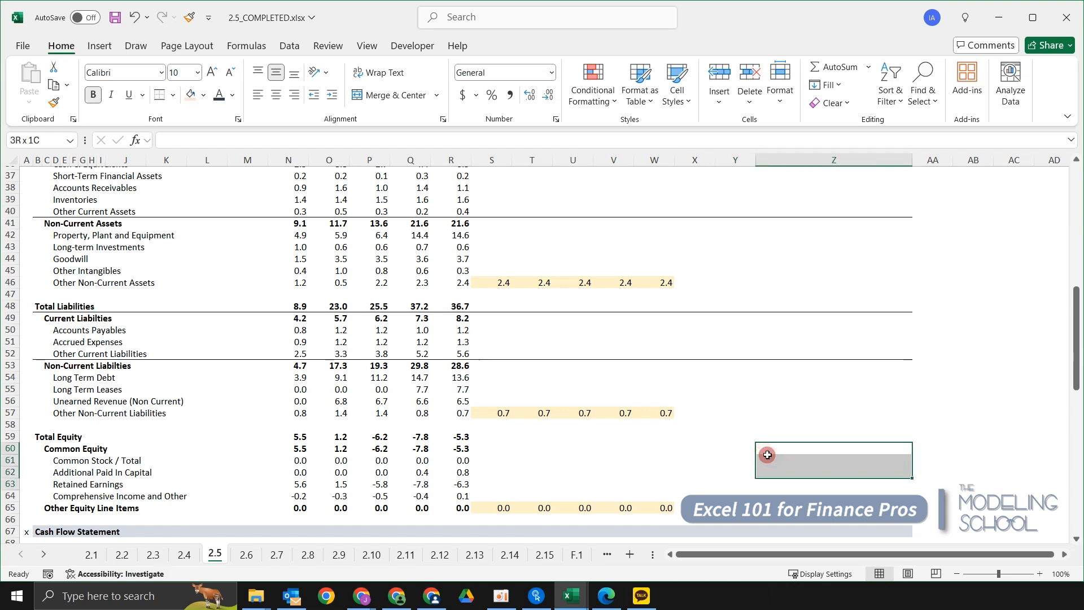
key(shift+Down)
key(shift+Down)
key(shift+Left)
key(shift+Left)
key(shift+Left)
key(shift+Left)
key(shift+Left)
key(shift+Left)
key(shift+Left)
key(shift+Left)
key(shift+Left)
key(shift+Left)
key(shift+Left)
key(shift+Left)
key(shift+Left)
key(shift+Left)
key(shift+Left)
key(shift+Left)
key(shift+Left)
key(shift+Left)
key(shift+Left)
key(shift+Left)
key(shift+Right)
key(shift+Right)
key(shift+Left)
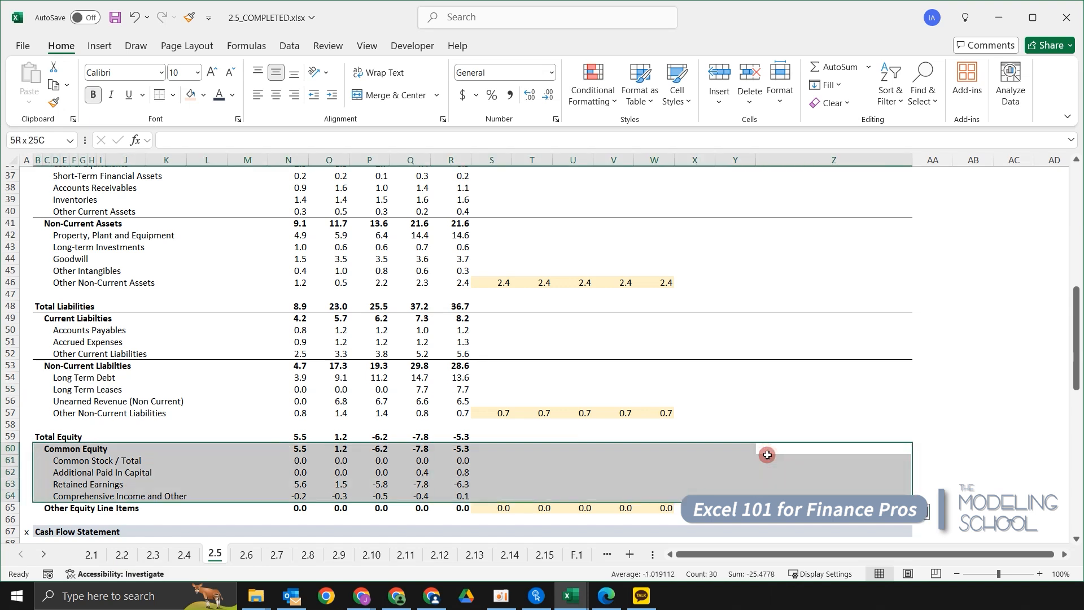
click(766, 453)
Review the border lines around the liabilities and equity blocks of the balance sheet
key(Down)
key(Down)
key(Down)
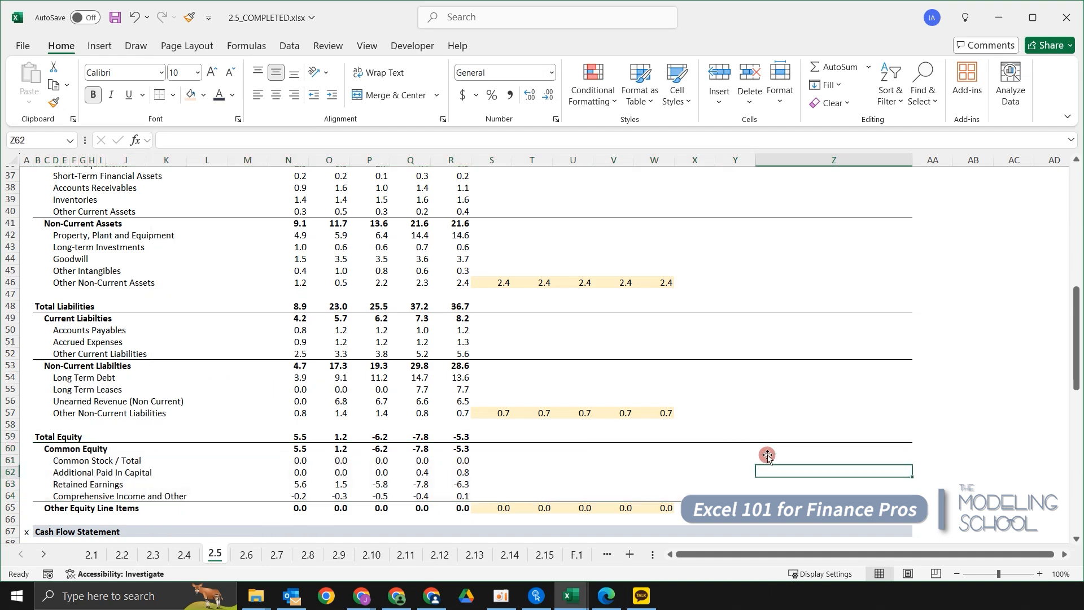
key(Left)
key(Left)
scroll(779, 429, down, 3)
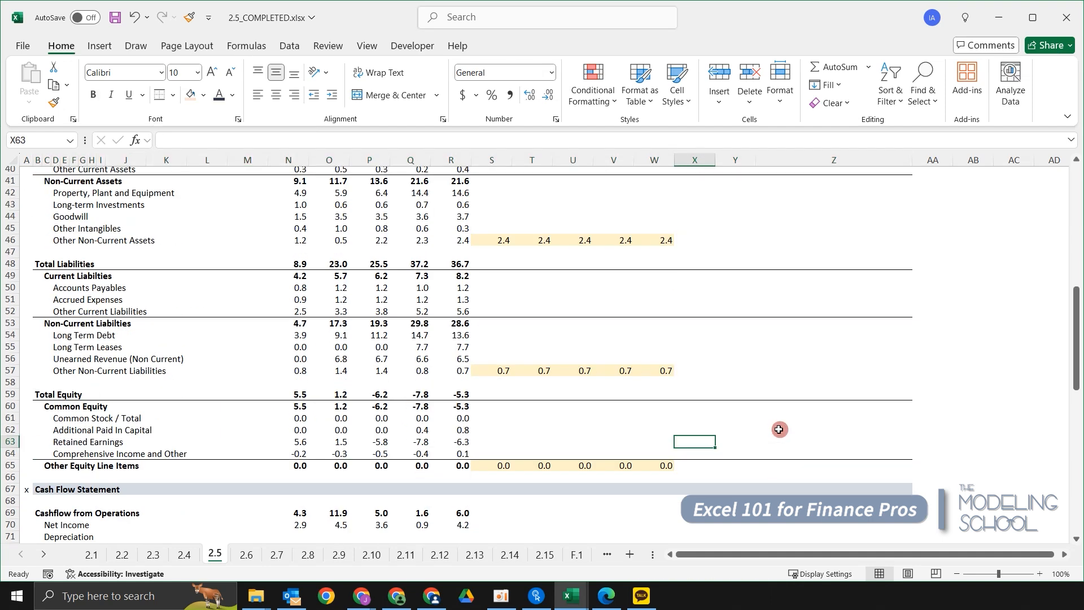
scroll(780, 429, up, 3)
click(811, 429)
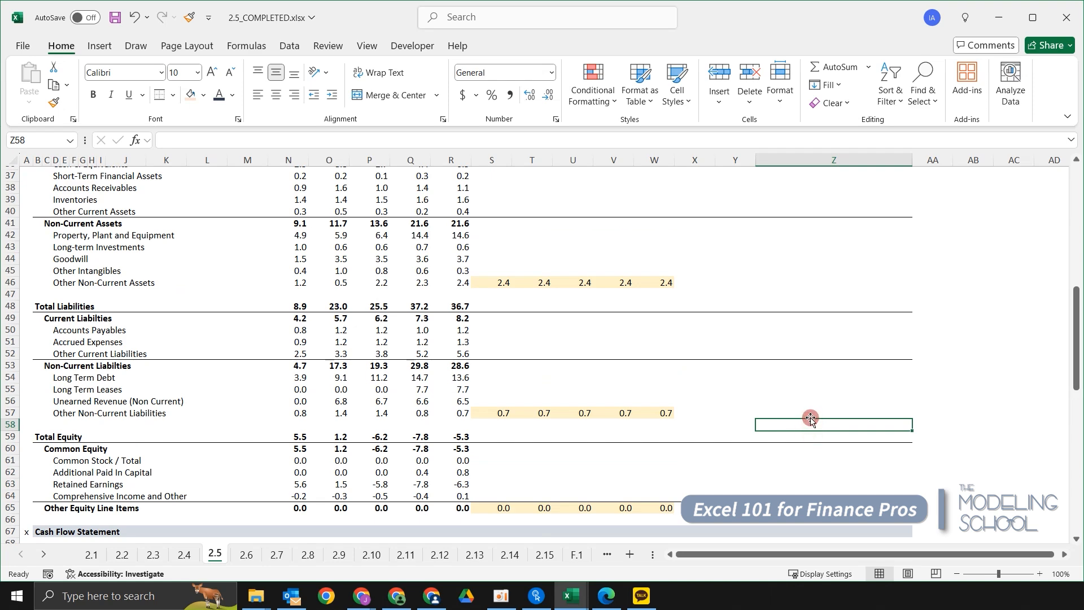
scroll(233, 350, down, 2)
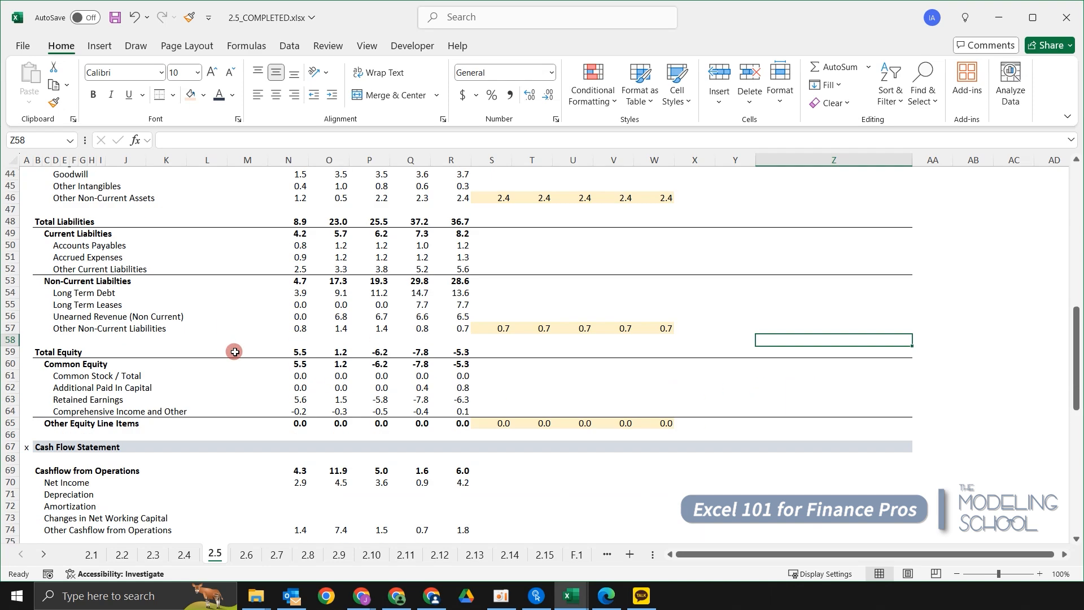
click(176, 360)
click(47, 363)
click(298, 379)
click(242, 373)
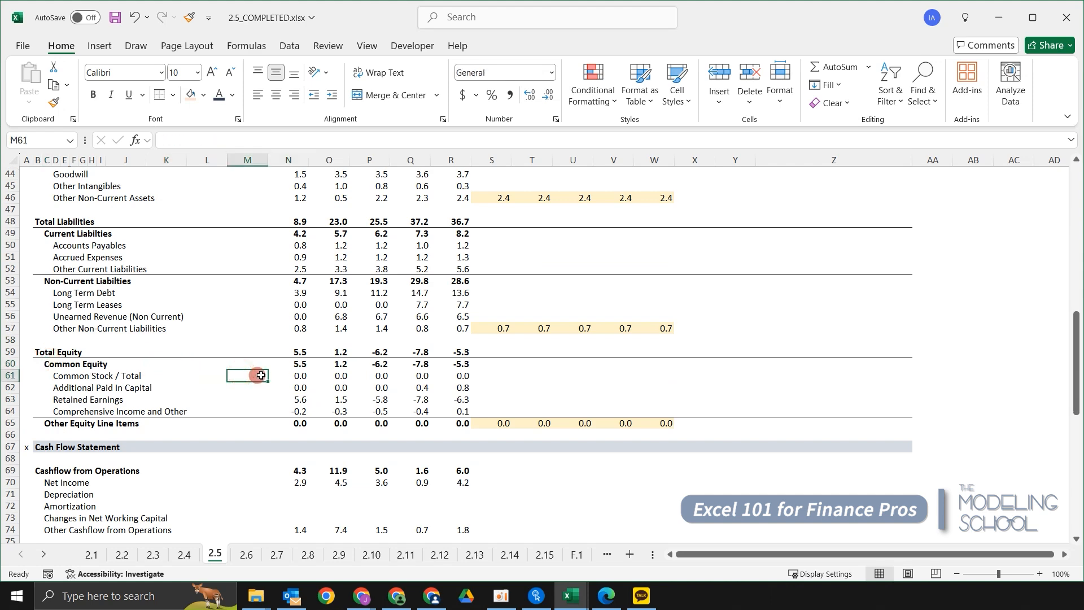
Apply a top and bottom border to the Cashflow from Operations block, rows 69 to 74, from column B through column Z
scroll(262, 353, down, 2)
scroll(262, 340, down, 2)
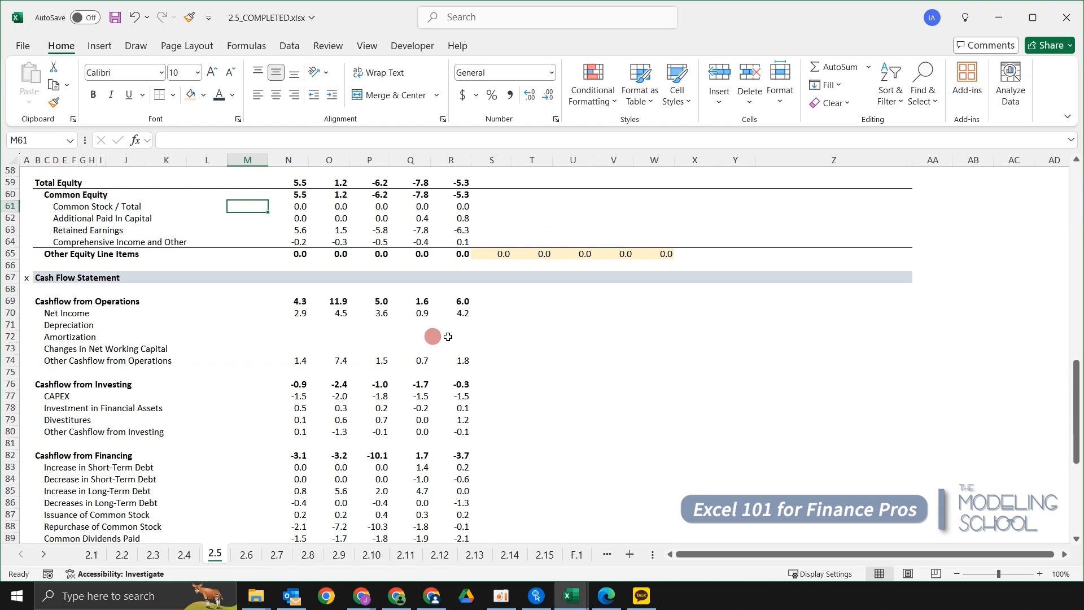
click(653, 312)
key(Right)
key(Right)
key(Up)
key(Right)
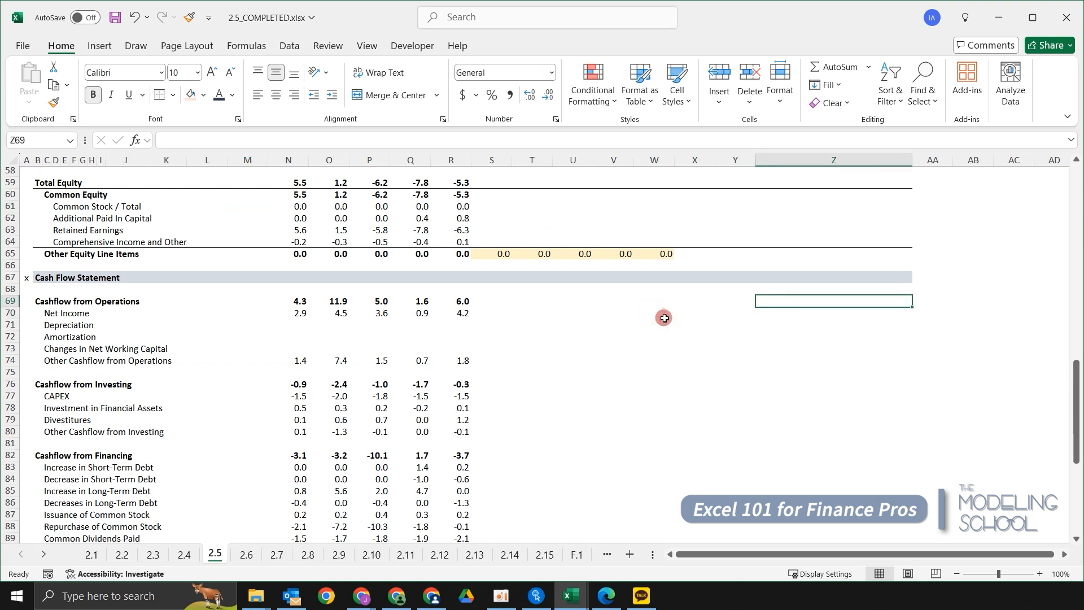
key(shift+Down)
key(shift+Down)
key(shift+Down)
key(shift+Down)
key(shift+Down)
key(shift+Down)
key(shift+Left)
key(shift+Up)
key(shift+Left)
key(shift+Left)
key(shift+Left)
key(shift+Left)
key(shift+Left)
key(shift+Left)
key(shift+Left)
key(shift+Left)
key(shift+Left)
key(shift+Left)
key(shift+Left)
key(shift+Left)
key(shift+Left)
key(shift+Left)
key(shift+Left)
key(shift+Left)
key(shift+Left)
key(shift+Left)
key(shift+Left)
key(shift+Left)
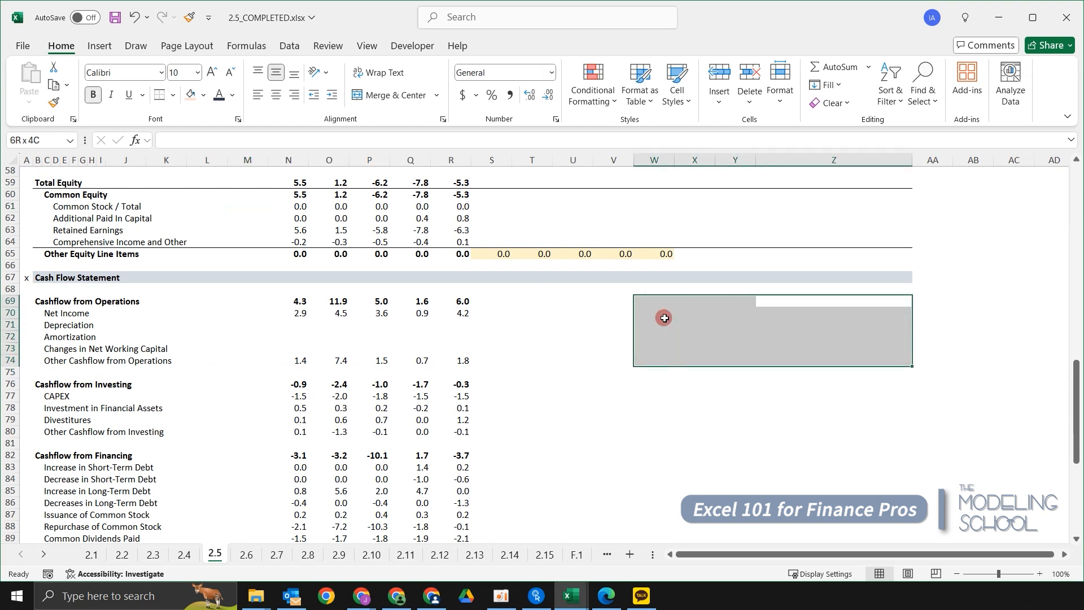
key(shift+Left)
key(shift+Left)
key(shift+Left)
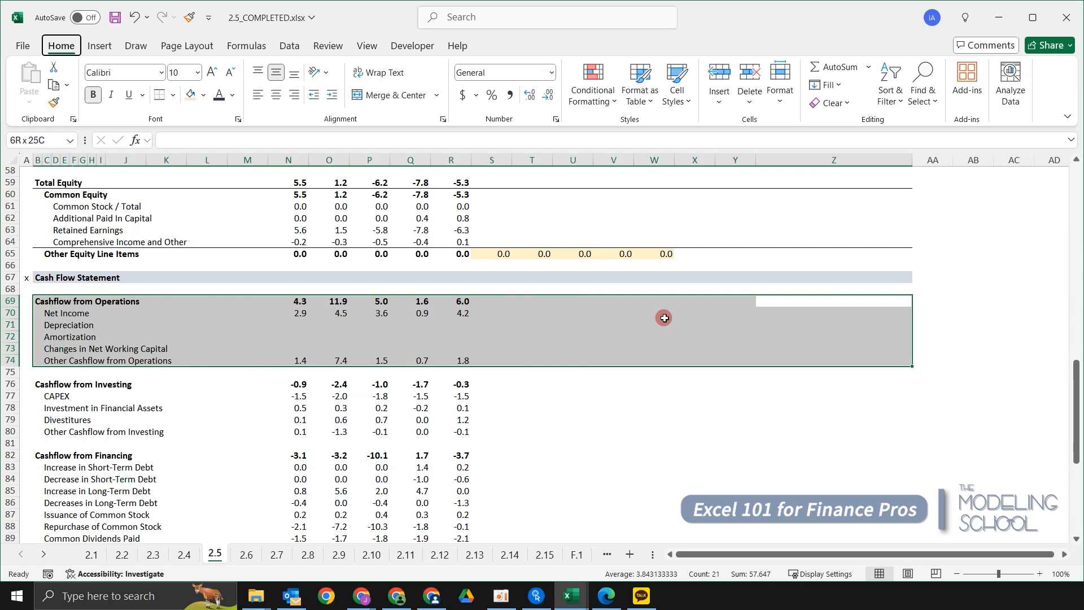
key(b)
key(d)
Repeat the top and bottom border on the Cashflow from Investing block, rows 76 to 80, from column B through column Z
key(Down)
key(Down)
key(Down)
key(Down)
key(Down)
key(Down)
key(Down)
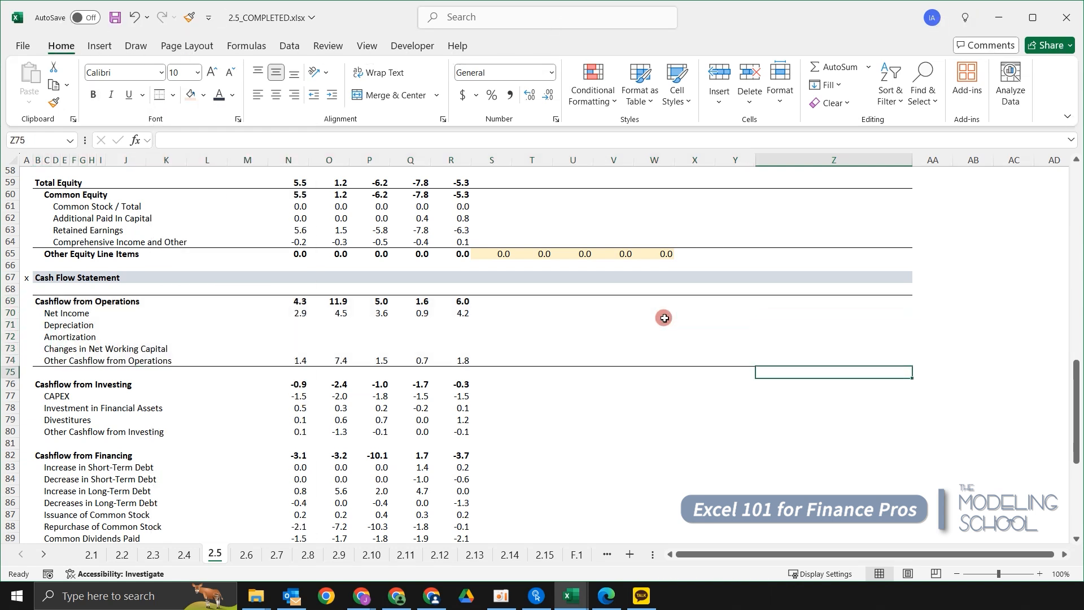
key(shift+Down)
key(shift+Down)
key(shift+Down)
key(shift+Down)
key(shift+Left)
key(shift+Left)
key(shift+Left)
key(shift+Left)
key(shift+Left)
key(shift+Left)
key(shift+Left)
key(shift+Left)
key(shift+Left)
key(shift+Left)
key(shift+Left)
key(shift+Left)
key(shift+Left)
key(shift+Left)
key(shift+Left)
key(shift+Left)
key(shift+Left)
key(shift+Left)
key(shift+Left)
key(shift+Left)
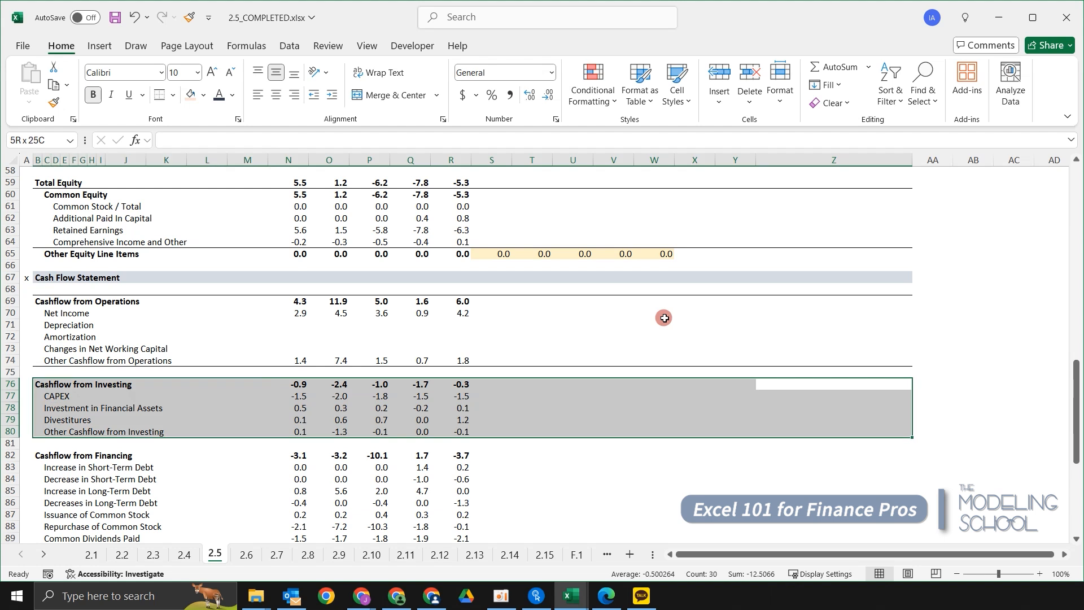
key(F4)
Repeat the top and bottom border on the Cashflow from Financing block, rows 82 to 90, from column B through column Z
key(Down)
key(Down)
key(Down)
key(Down)
key(Down)
key(Down)
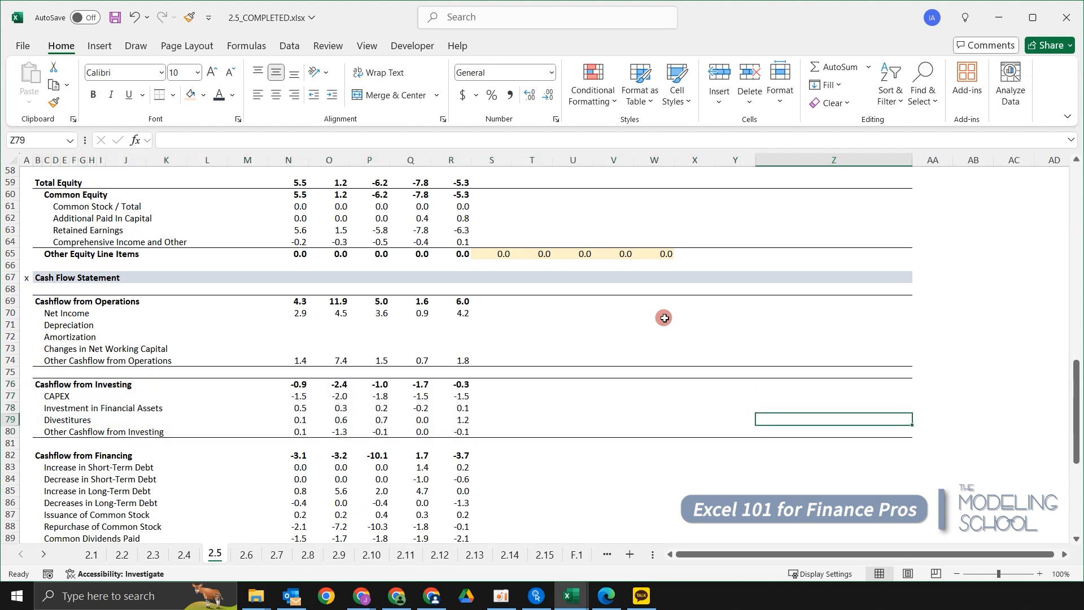
key(shift+Down)
key(shift+Down)
key(shift+Down)
key(shift+Down)
key(shift+Down)
key(shift+Down)
key(shift+Down)
key(shift+Down)
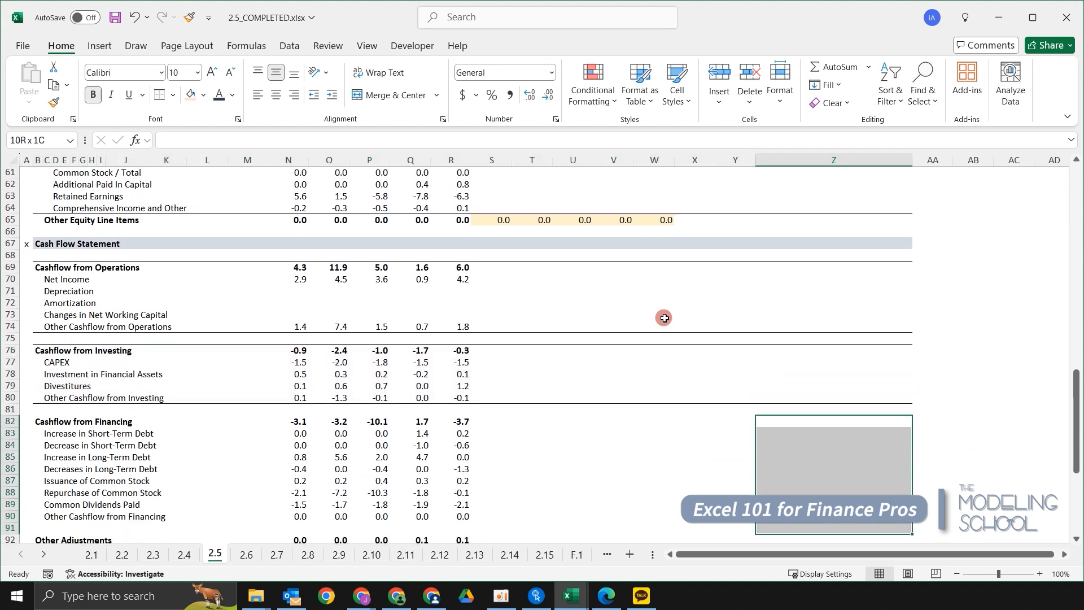
key(shift+Left)
key(shift+Left)
key(shift+Left)
key(shift+Left)
key(shift+Left)
key(shift+Left)
key(shift+Left)
key(shift+Left)
key(shift+Left)
key(shift+Left)
key(shift+Left)
key(shift+Left)
key(shift+Left)
key(shift+Left)
key(shift+Left)
key(shift+Left)
key(shift+Left)
key(shift+Left)
key(shift+Left)
key(shift+Left)
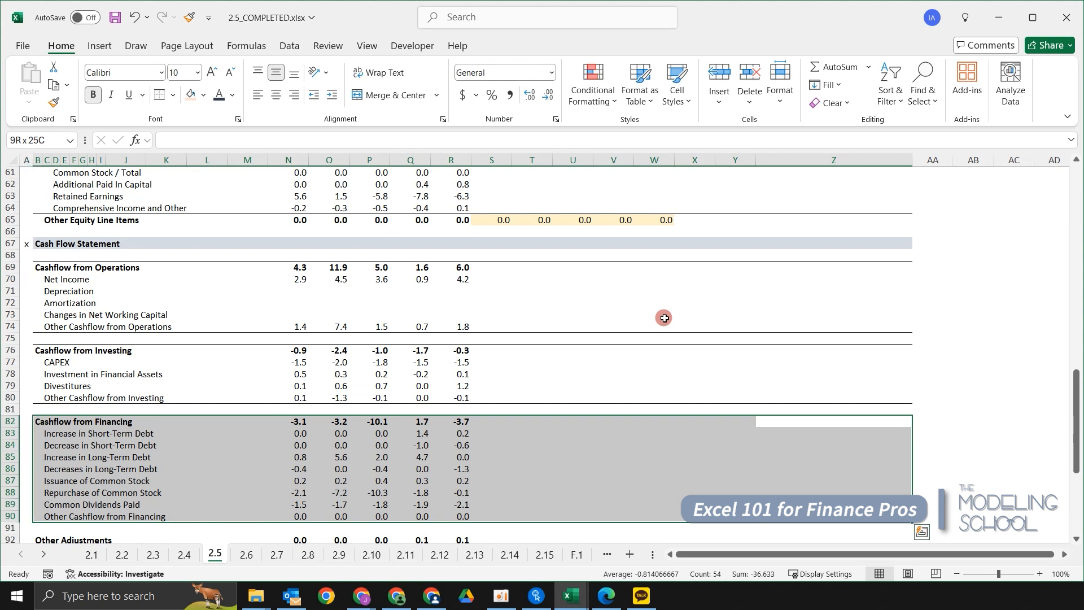
key(F4)
Repeat the top and bottom border on the Other Adjustments and Net Changes in Cash rows, 92 to 93, from column B through column Z
key(Down)
key(Down)
key(Down)
key(Down)
key(Down)
key(Down)
key(Down)
key(Down)
key(Down)
key(Down)
key(Down)
key(Down)
key(Down)
key(Down)
key(Down)
key(Down)
key(Down)
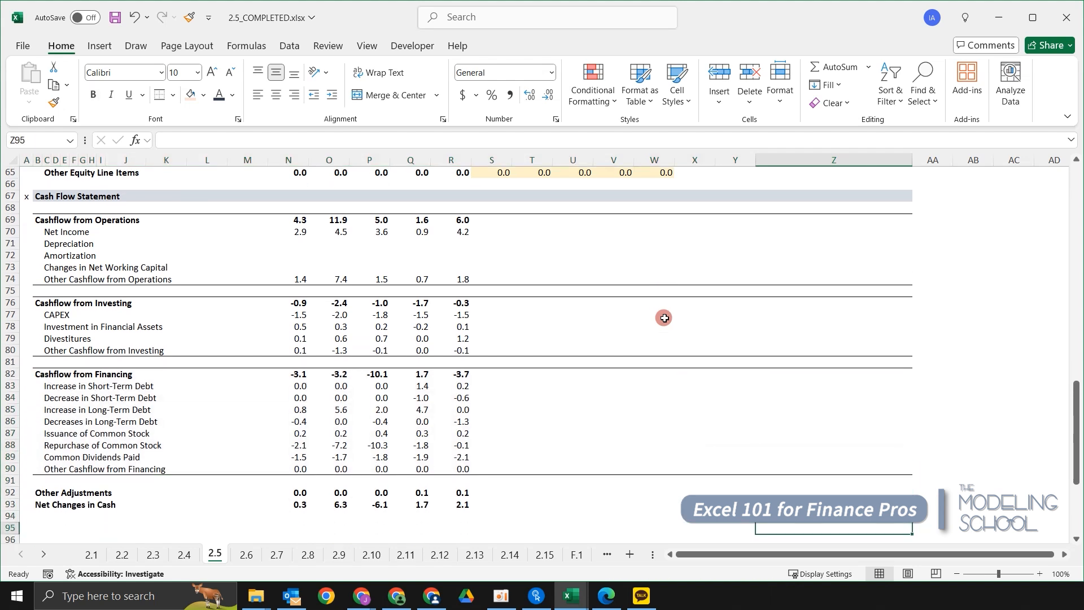
key(Up)
key(Up)
key(Up)
key(Up)
key(Up)
key(Up)
key(shift+Up)
key(shift+Left)
key(shift+Left)
key(shift+Left)
key(shift+Left)
key(shift+Left)
key(shift+Left)
key(shift+Left)
key(shift+Left)
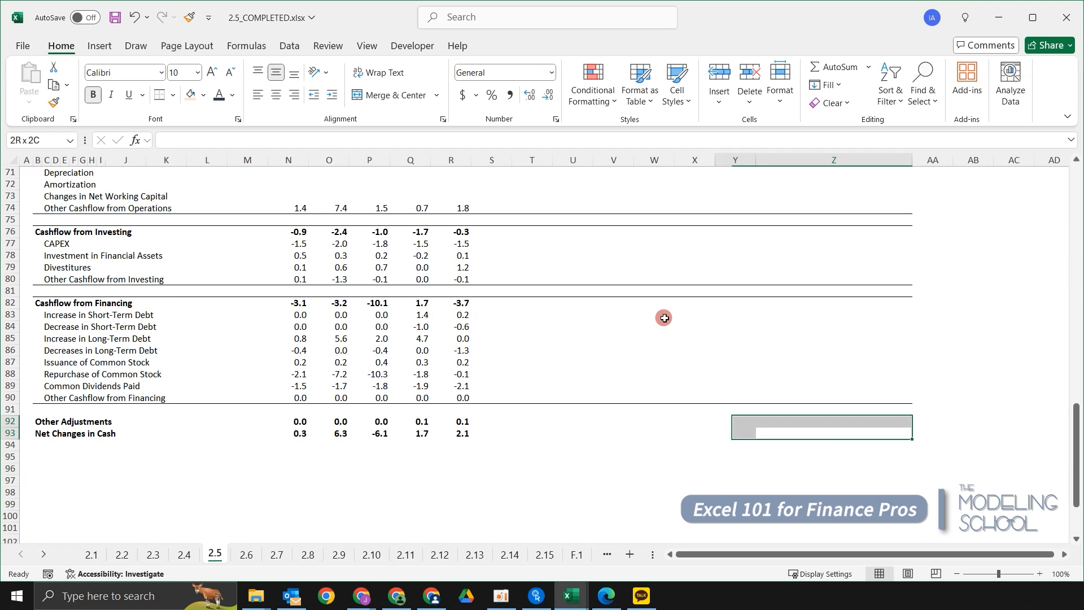
key(shift+Left)
key(shift+Left)
key(shift+Left)
key(shift+Left)
key(shift+Left)
key(shift+Left)
key(shift+Left)
key(shift+Left)
key(shift+Left)
key(shift+Left)
key(shift+Left)
key(shift+Left)
key(shift+Left)
key(shift+Left)
key(shift+Left)
key(shift+Left)
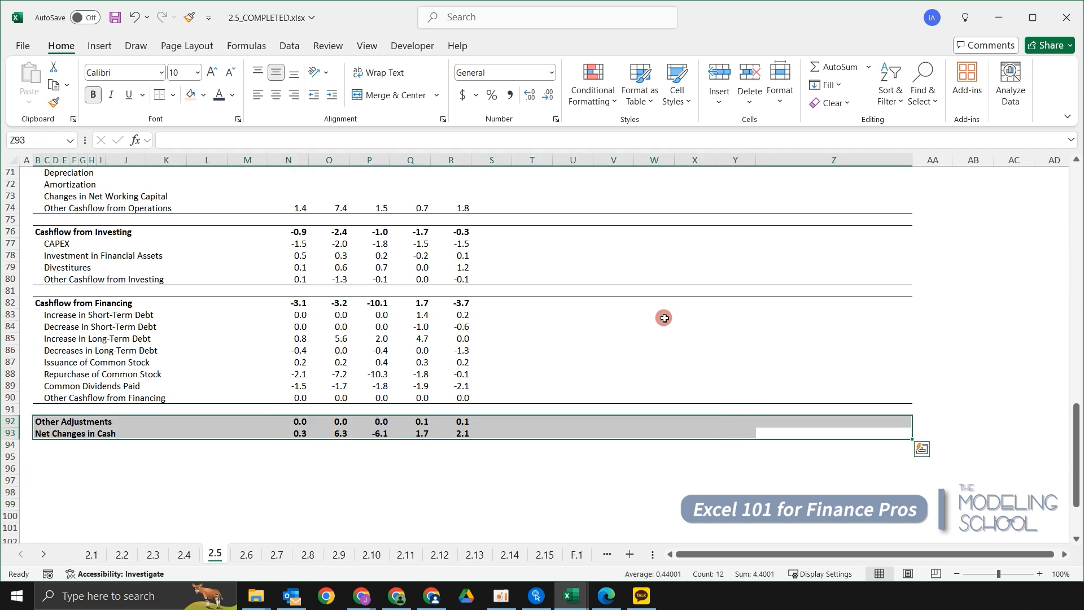
key(Up)
key(Left)
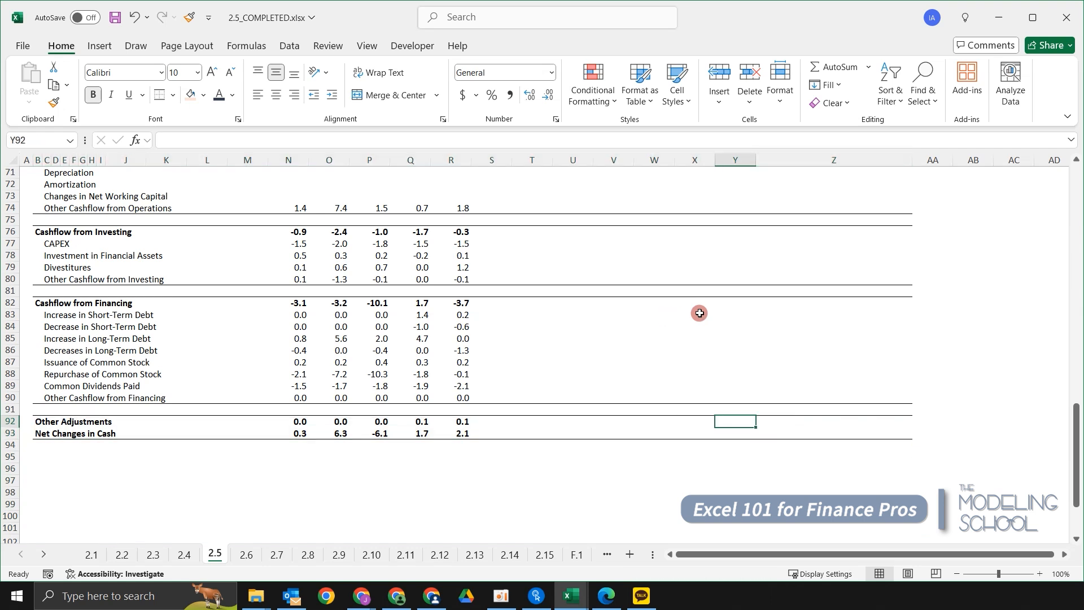
Review the border lines across the cash flow statement, balance sheet and income statement
click(493, 363)
scroll(493, 363, up, 5)
click(560, 364)
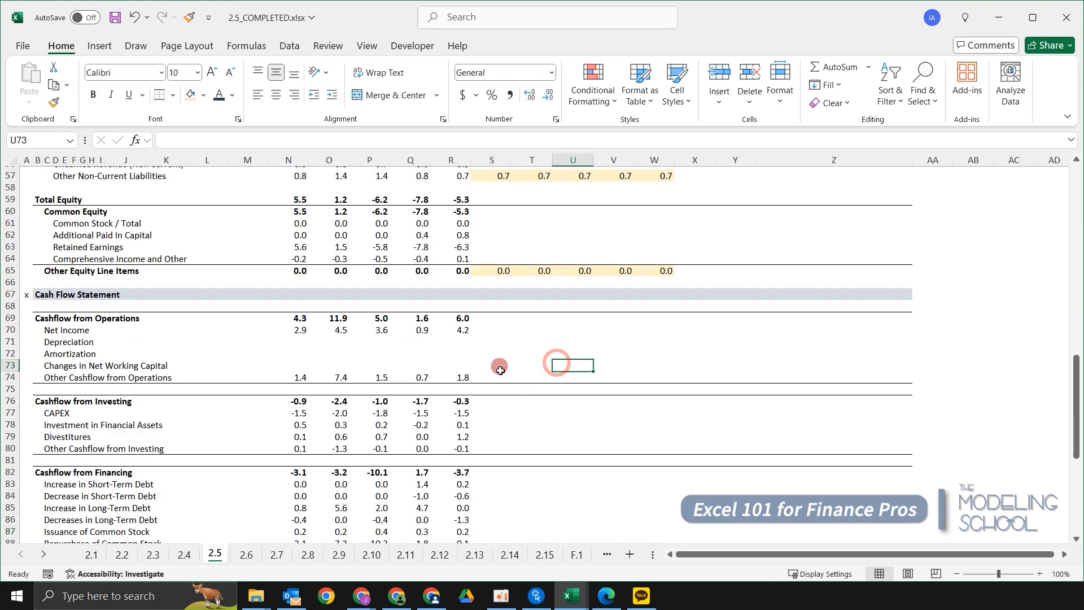
click(535, 424)
click(564, 352)
click(494, 375)
click(536, 428)
click(558, 376)
click(571, 412)
click(571, 375)
click(578, 428)
click(611, 375)
scroll(626, 377, up, 12)
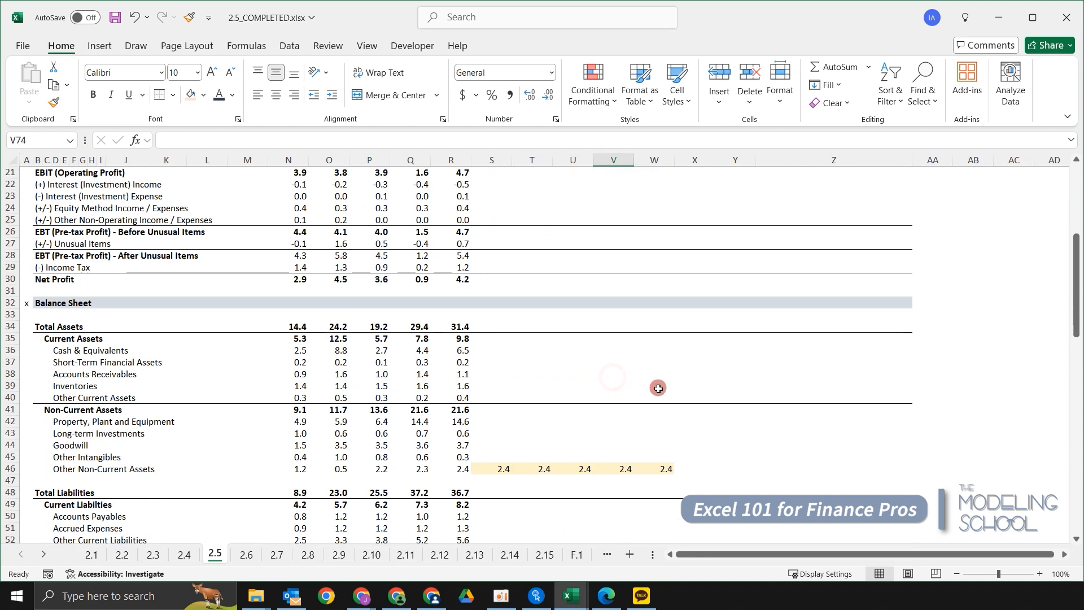
scroll(655, 387, up, 7)
click(655, 376)
click(792, 350)
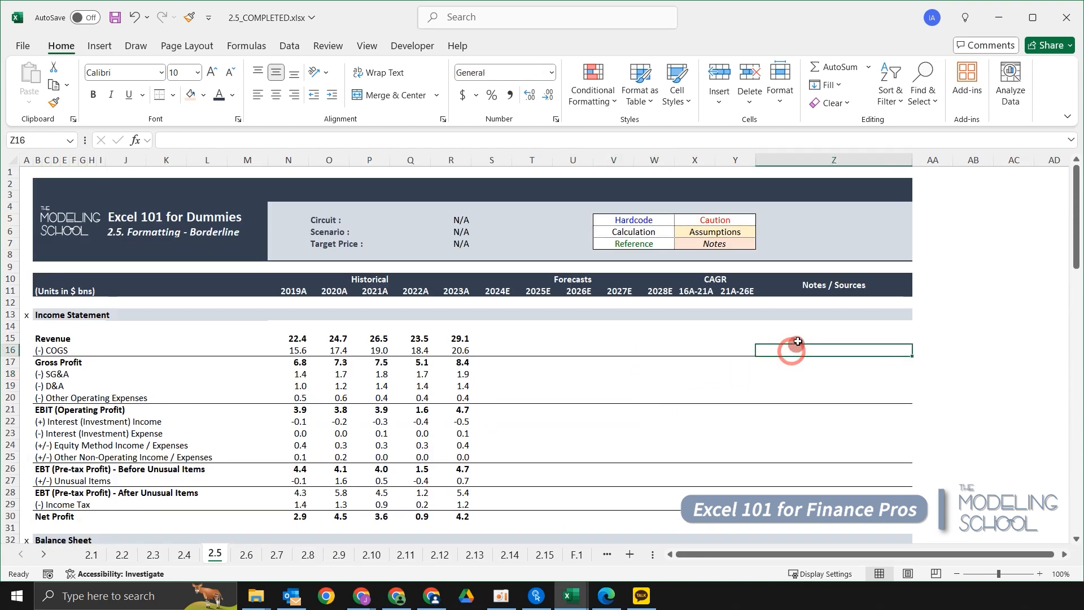
click(819, 304)
key(Up)
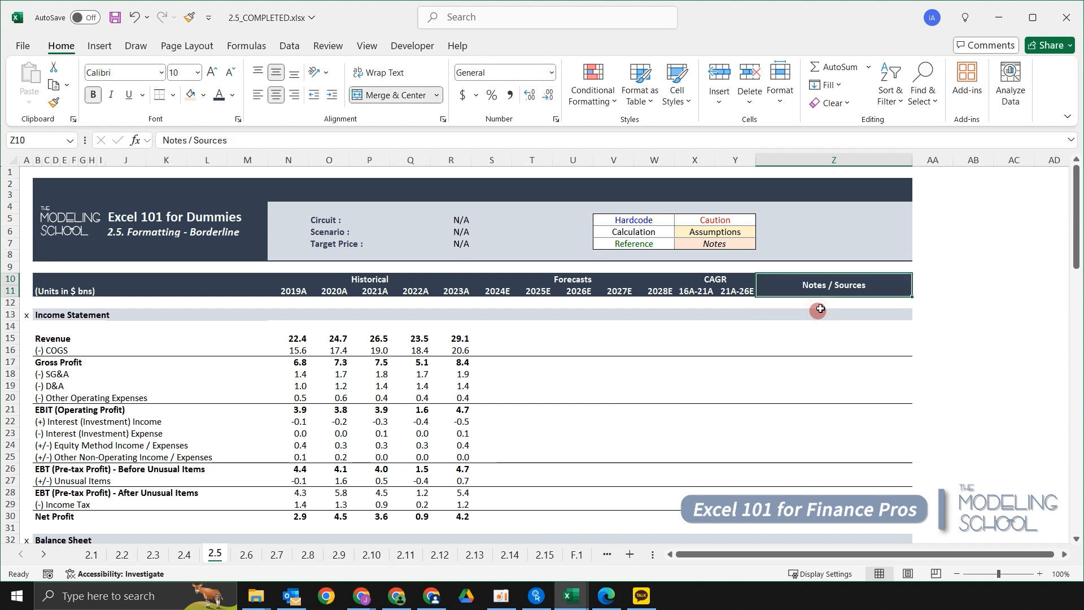
key(shift+Left)
key(shift+Left)
key(shift+Left)
key(shift+Left)
key(shift+Left)
key(shift+Left)
key(shift+Left)
key(shift+Left)
key(shift+Left)
key(shift+Left)
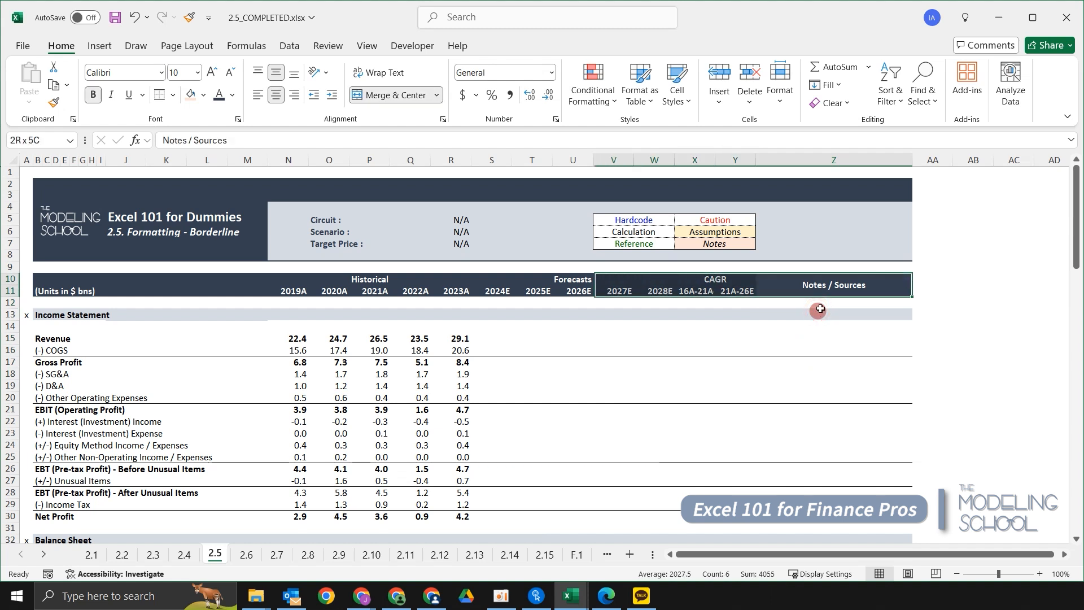
key(shift+Left)
key(shift+Left)
key(Left)
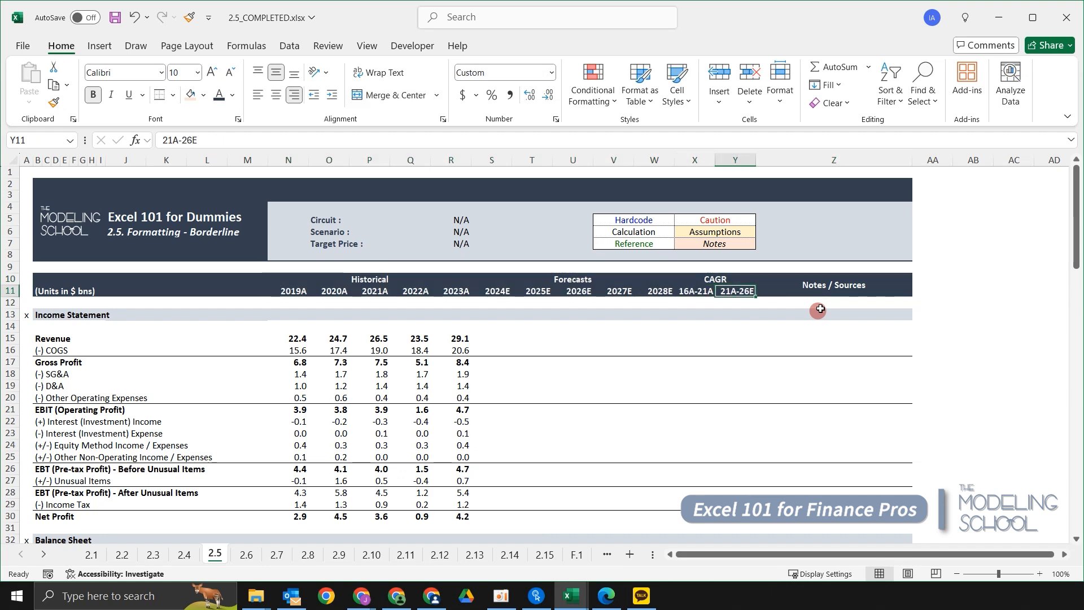
Check the dividing lines in the column header band on sheet 2.4, then return to sheet 2.5
key(ctrl+Page_Up)
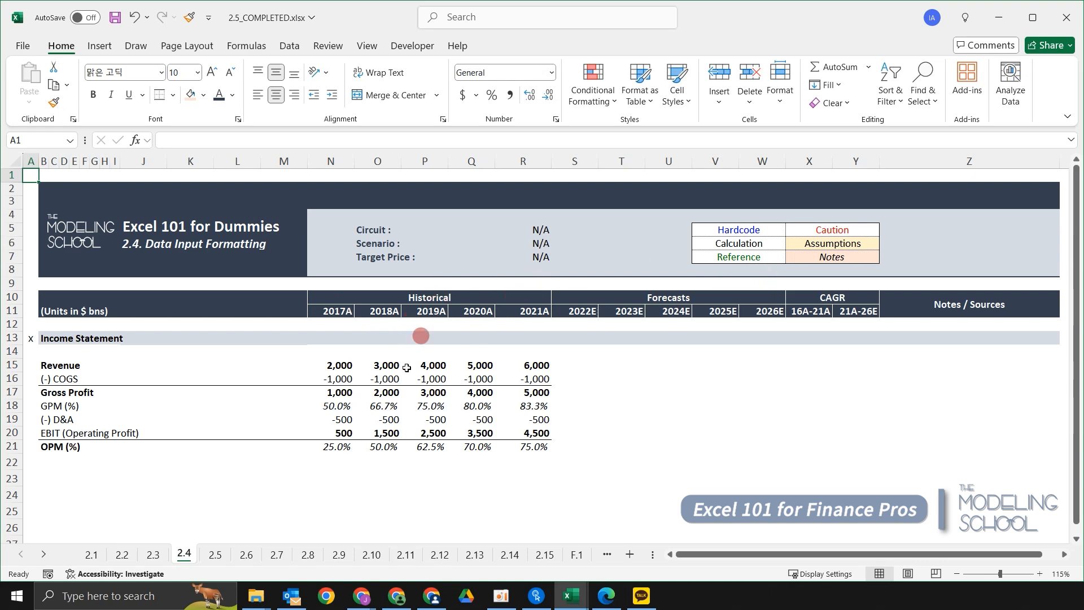
click(215, 554)
Select the column header cells in rows 10 to 11 from column N through column Z
click(619, 366)
key(Up)
key(Up)
key(Up)
key(Up)
key(Up)
key(Up)
key(Right)
key(Right)
key(Right)
key(Right)
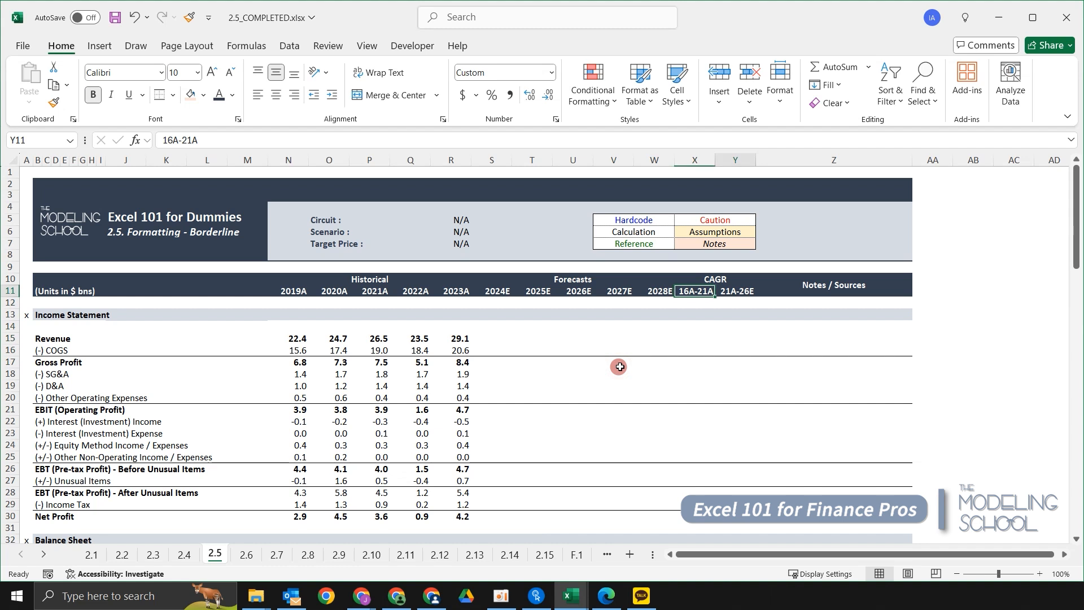
key(shift+Left)
key(shift+Left)
key(shift+Left)
key(shift+Left)
key(shift+Left)
key(shift+Left)
key(shift+Left)
key(shift+Left)
key(shift+Left)
key(shift+Left)
key(shift+Left)
key(shift+Left)
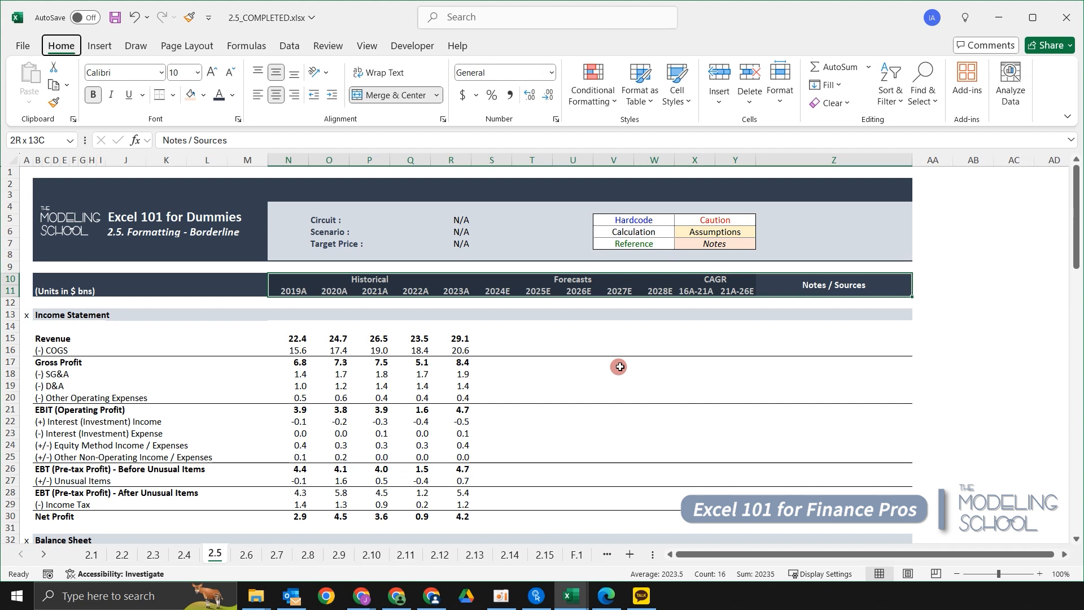
key(alt+h)
key(b)
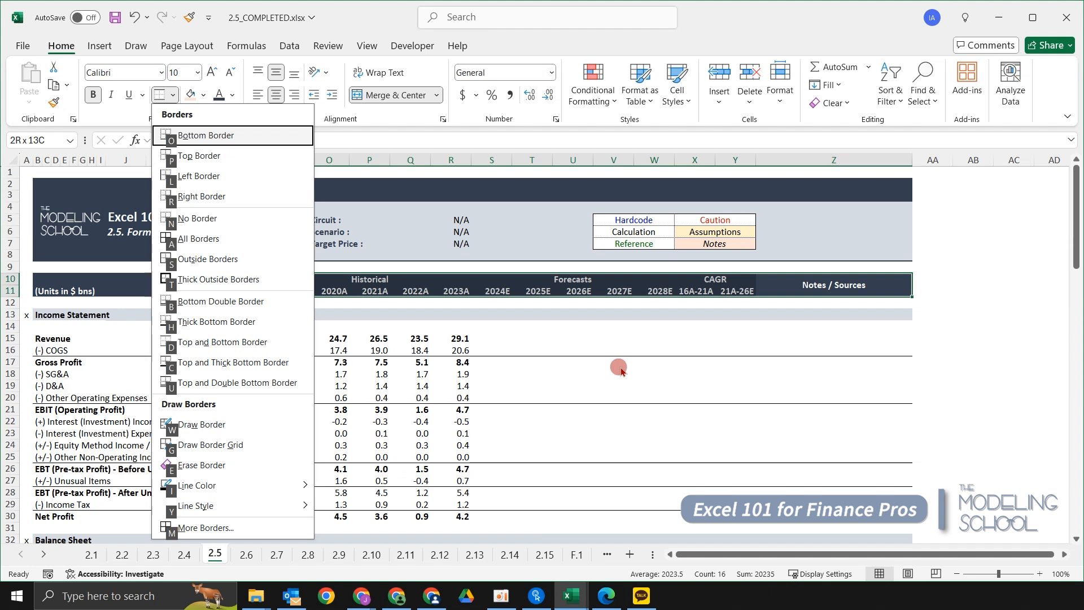
key(i)
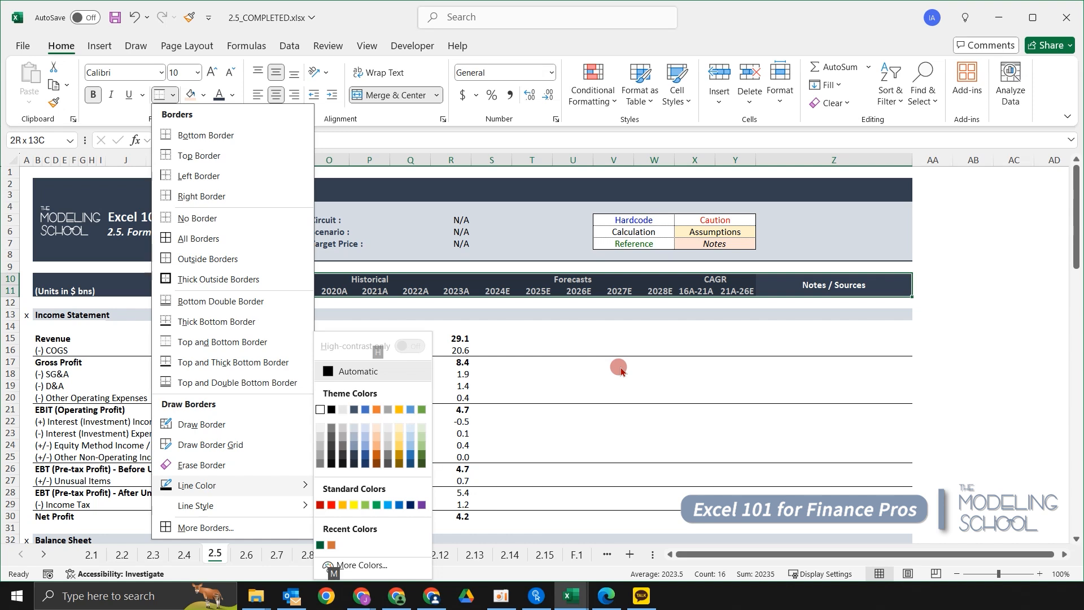
key(Return)
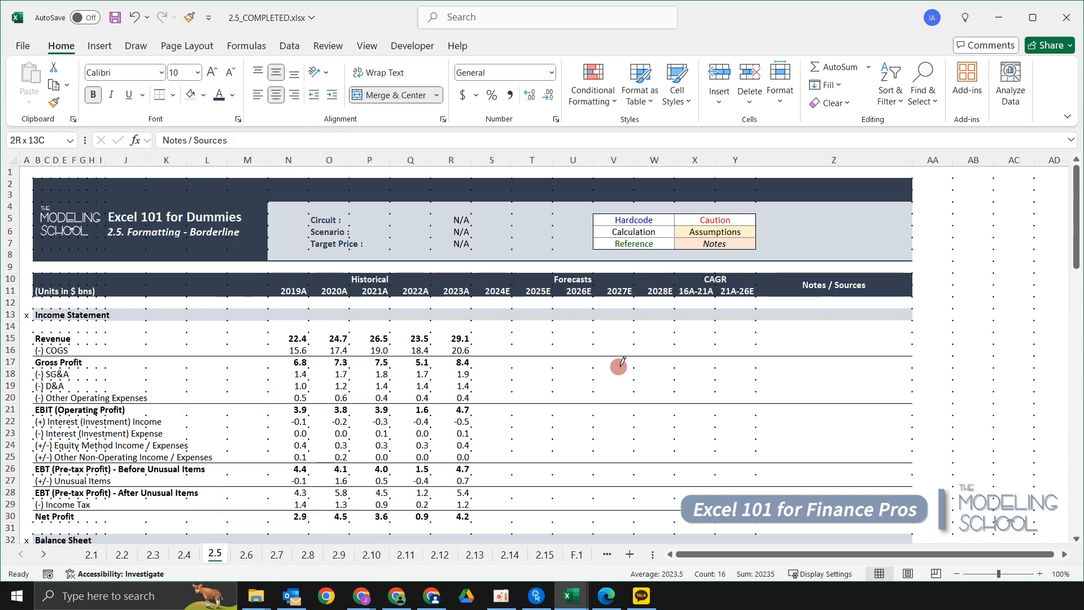
key(alt)
key(h)
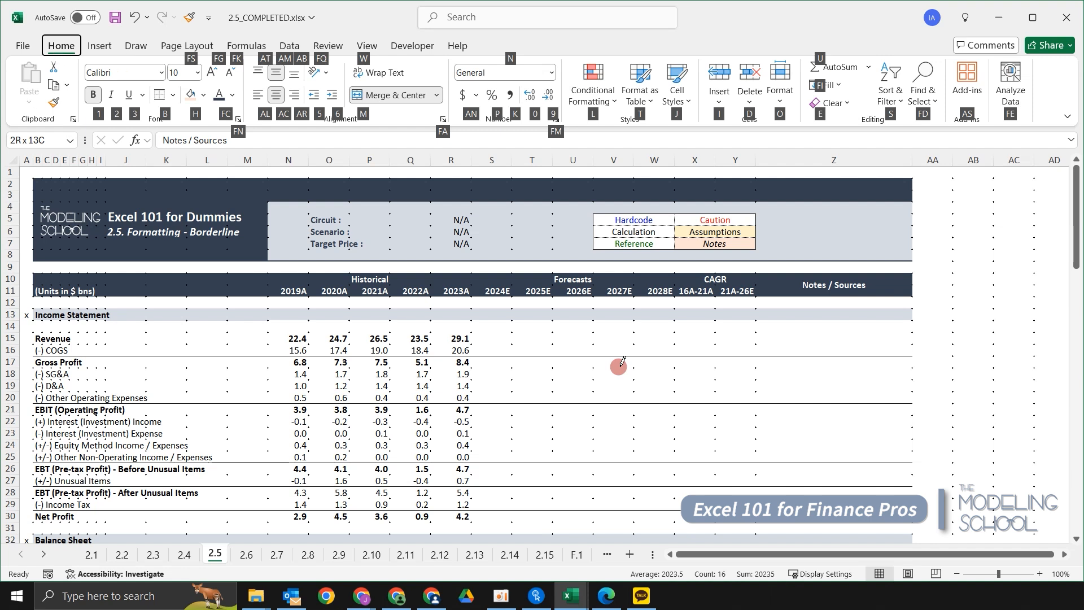
key(b)
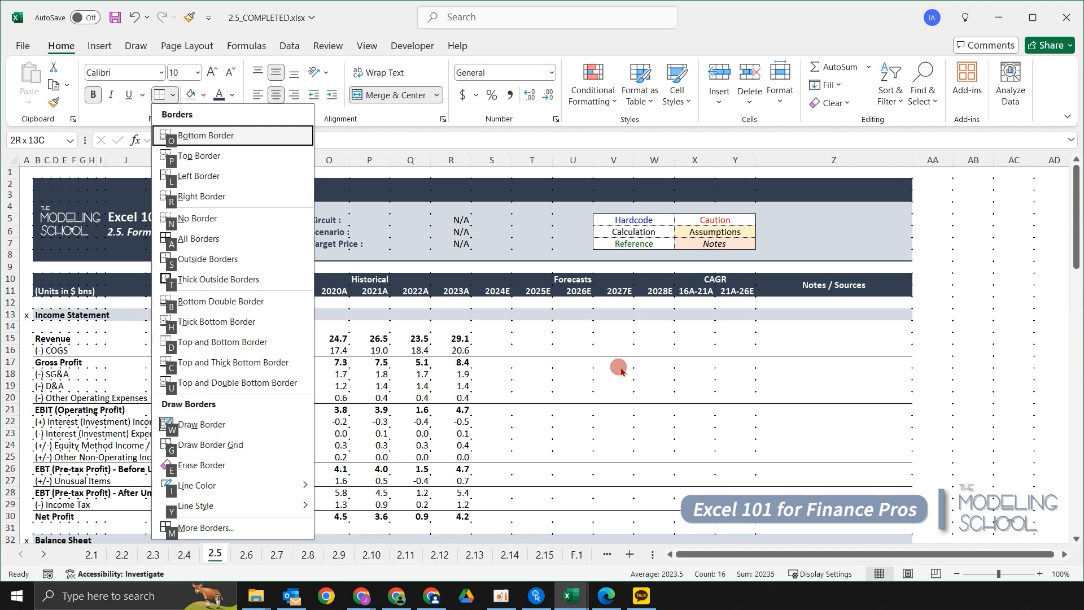
key(m)
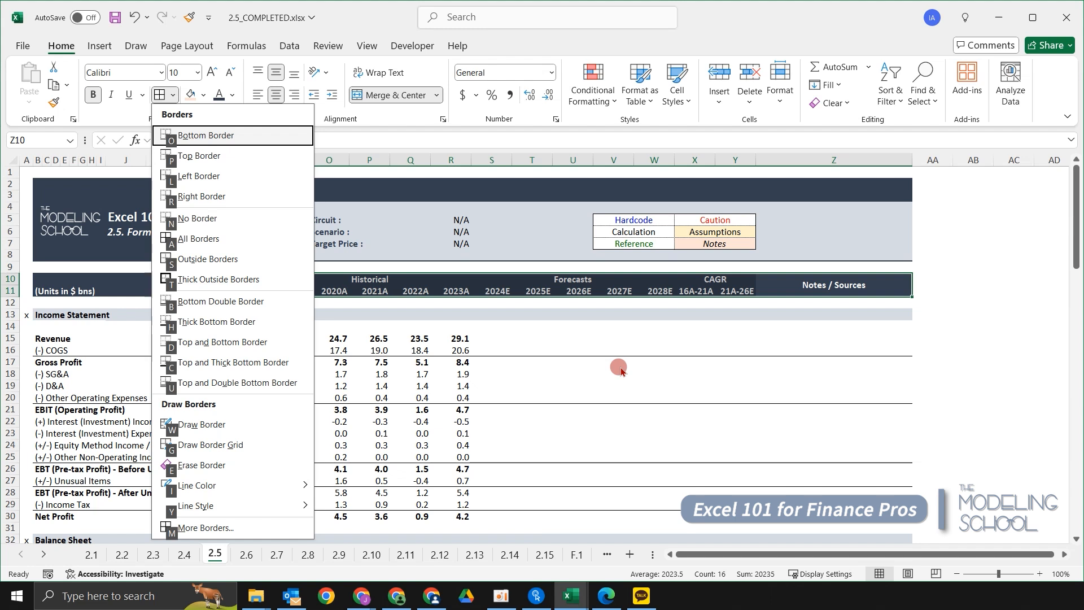
key(Escape)
key(Escape)
key(Escape)
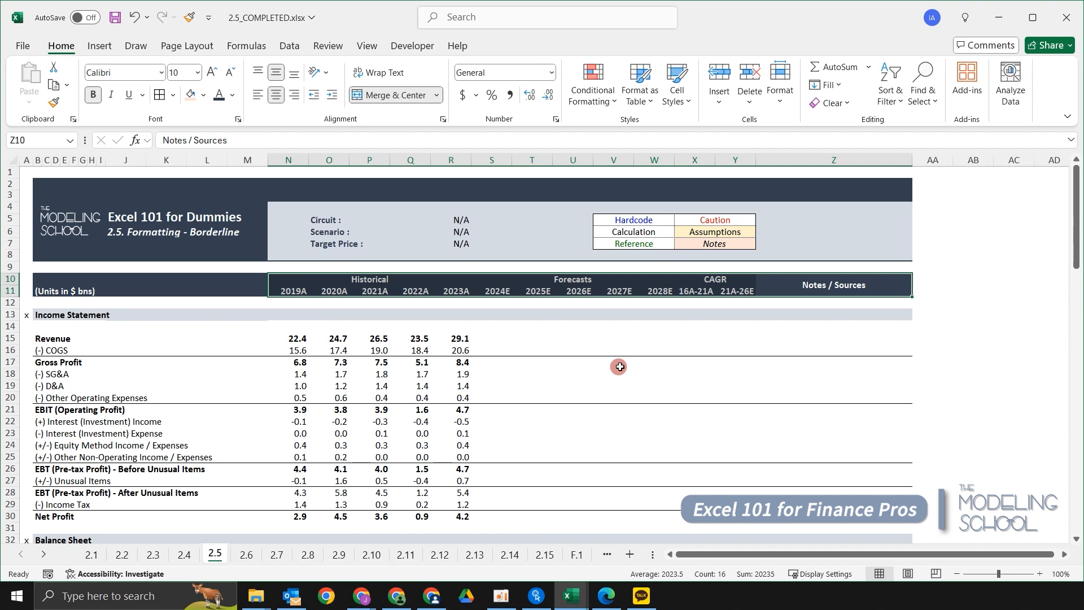
Apply white inside borders and a white left border to the selected column header cells in rows 10 to 11
key(ctrl+1)
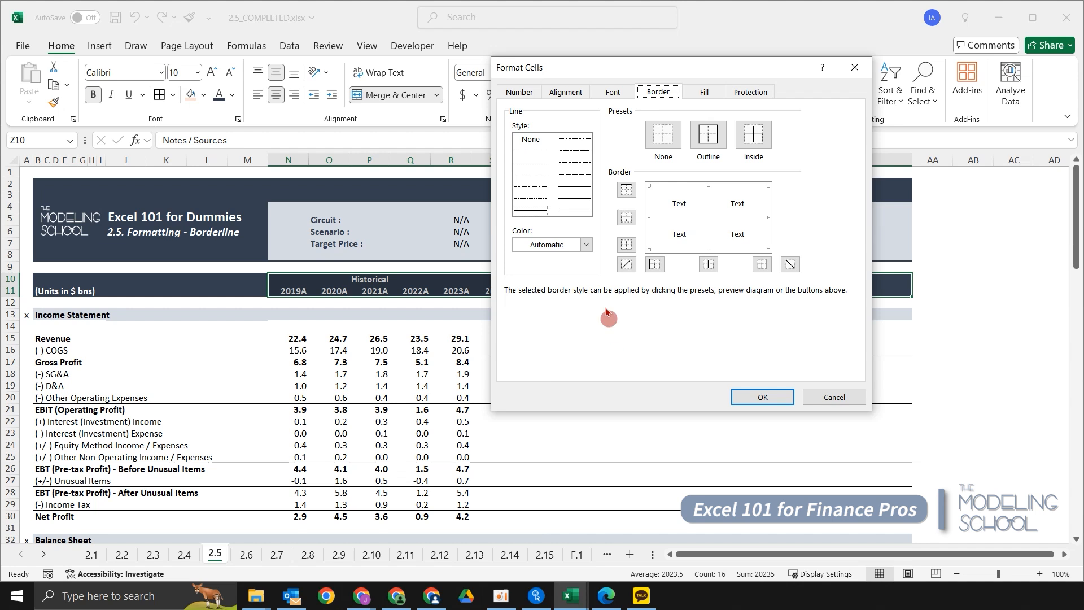
drag(662, 73, 651, 109)
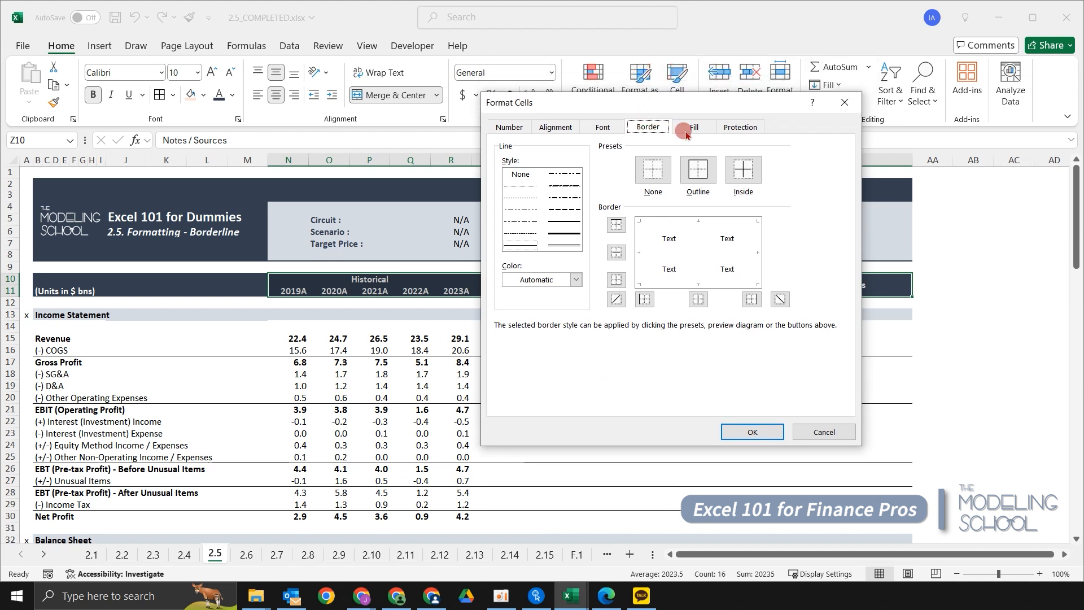
click(576, 280)
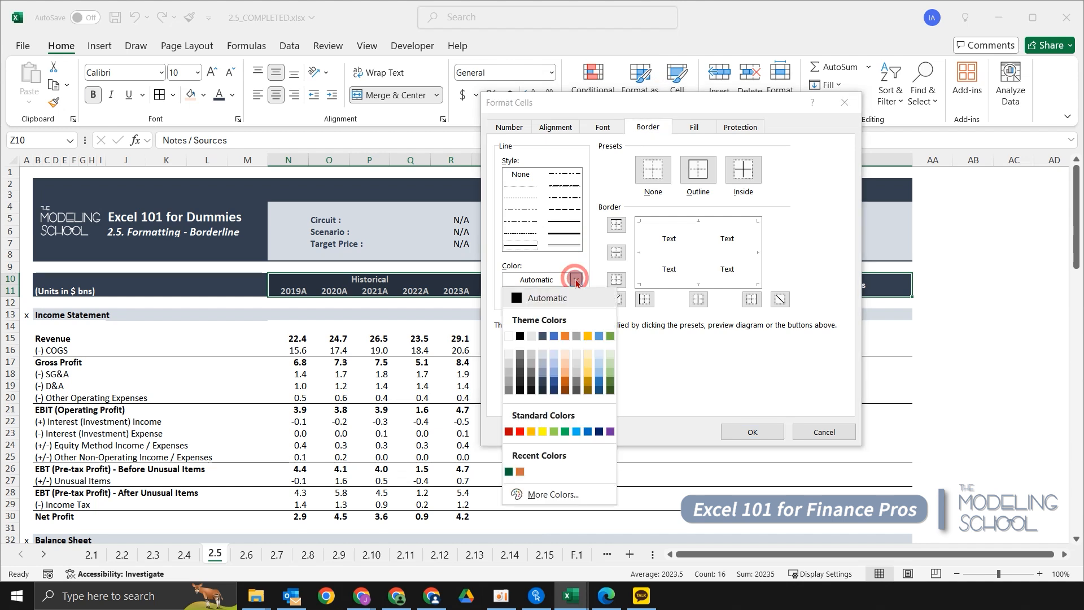
click(509, 338)
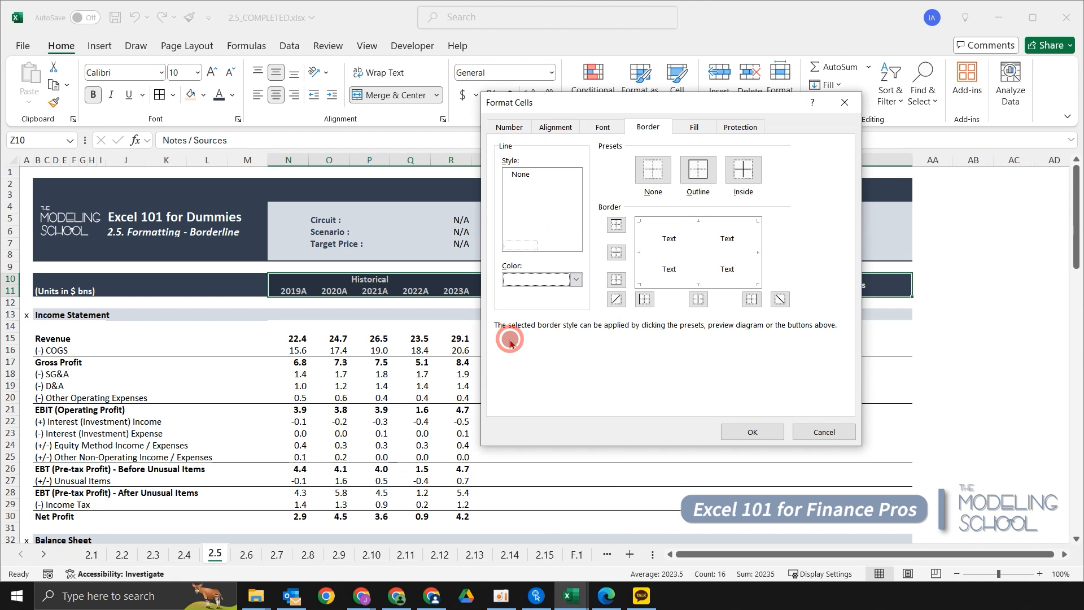
click(742, 181)
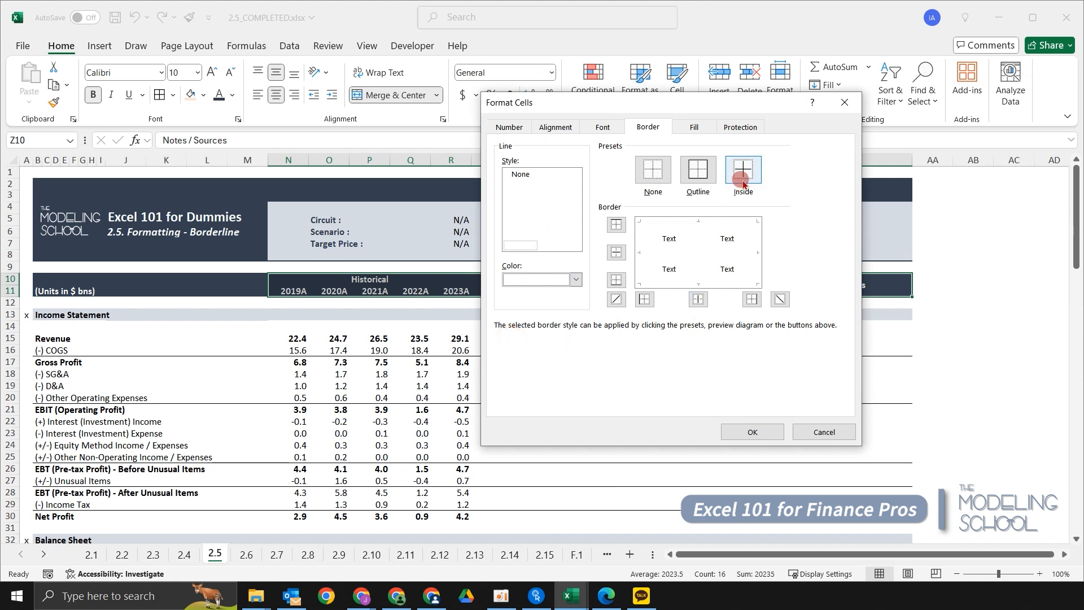
click(760, 436)
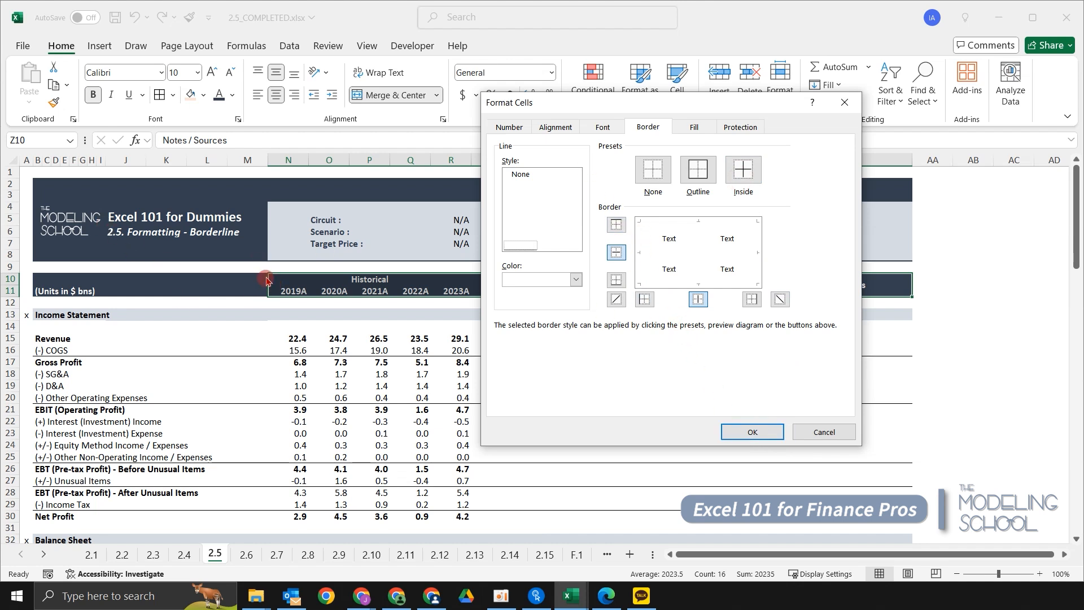
click(616, 224)
click(644, 300)
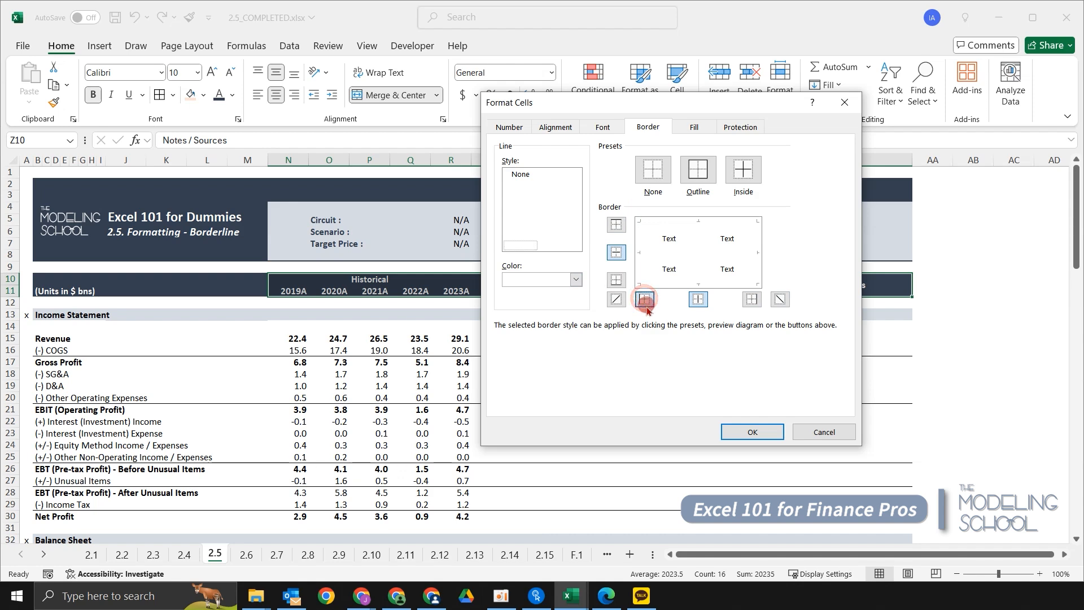
click(752, 432)
click(736, 409)
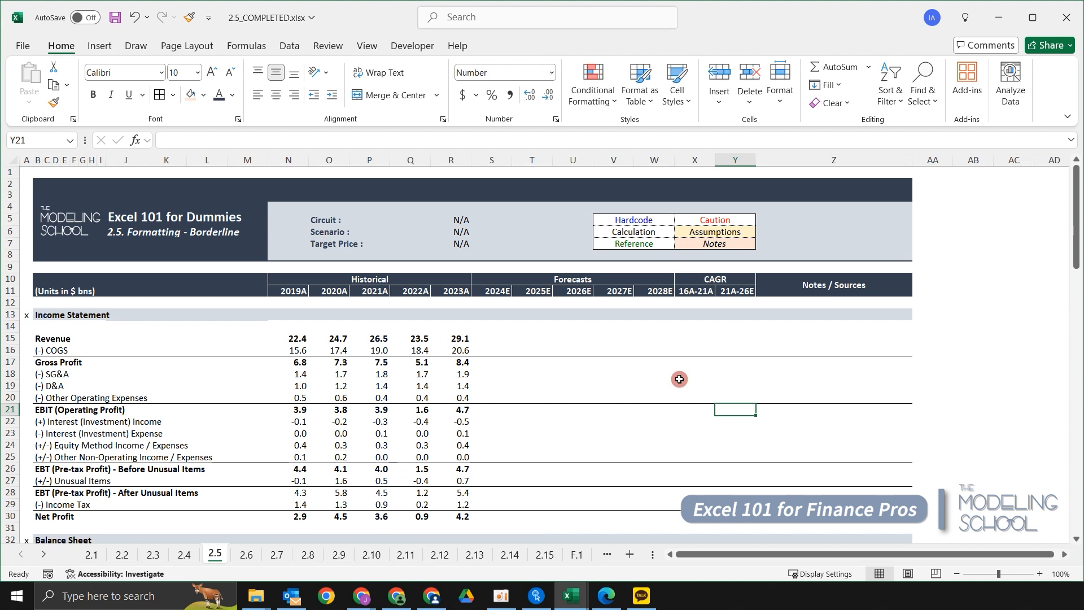
Select the shaded Other Non-Current Assets forecast cells in row 46, from column S through column W
click(638, 372)
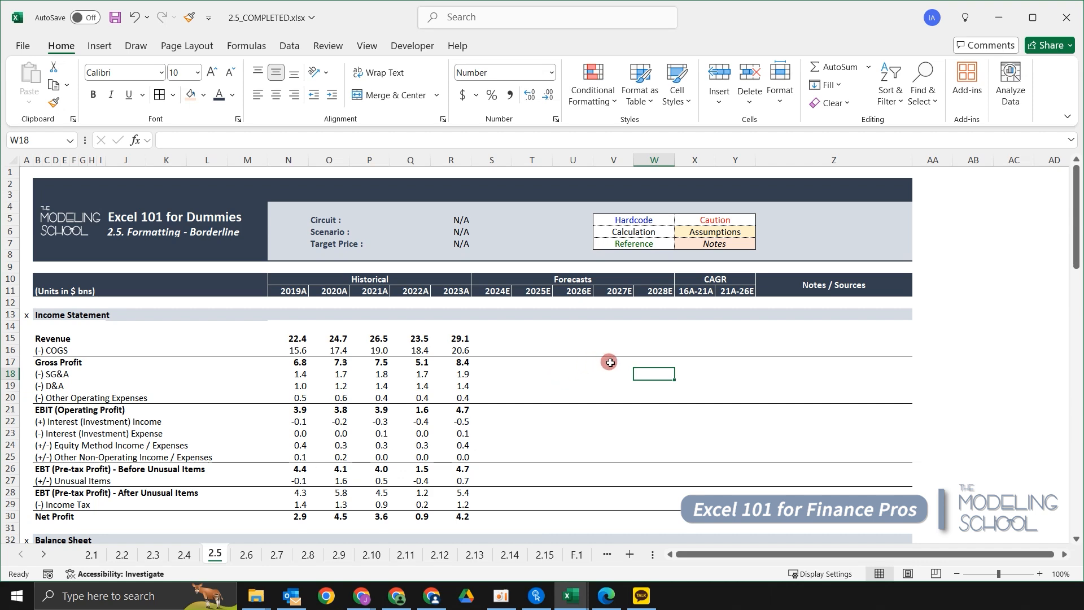
scroll(652, 371, down, 3)
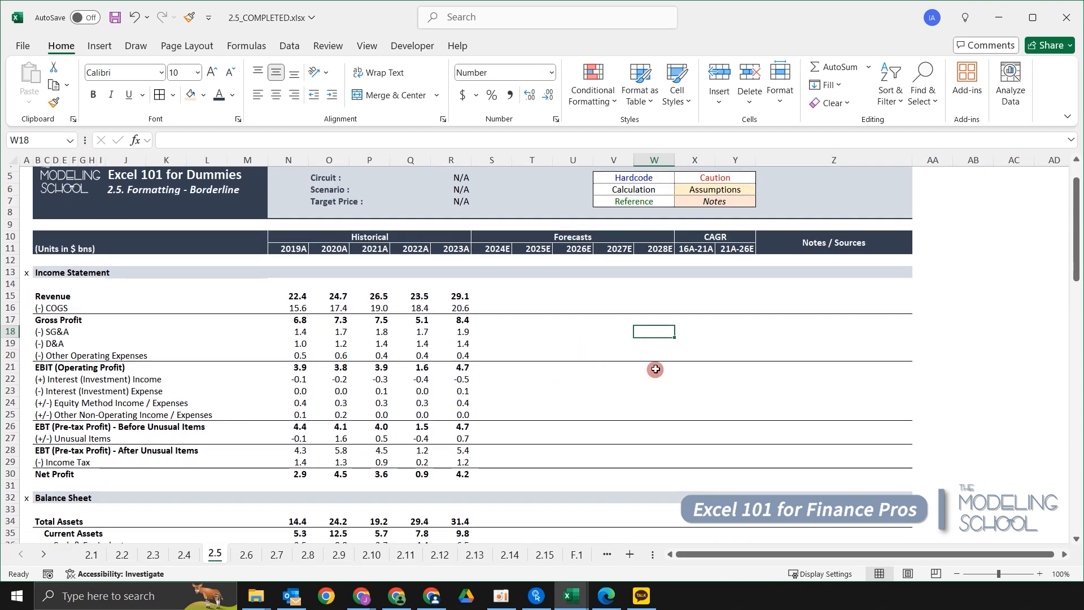
scroll(679, 363, up, 3)
scroll(720, 363, down, 3)
scroll(724, 362, up, 3)
scroll(726, 363, down, 10)
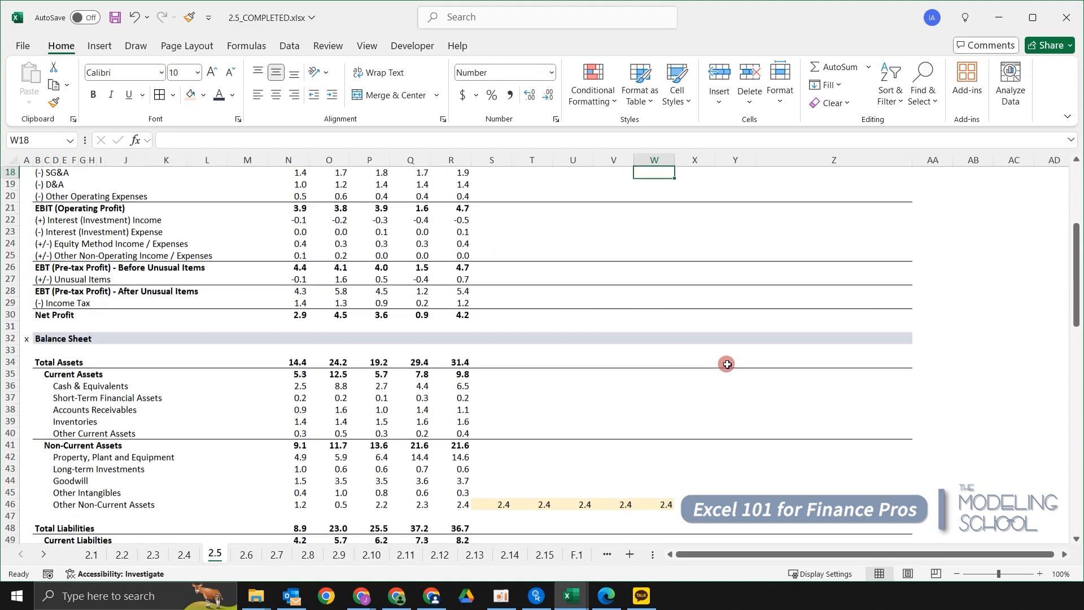
click(686, 365)
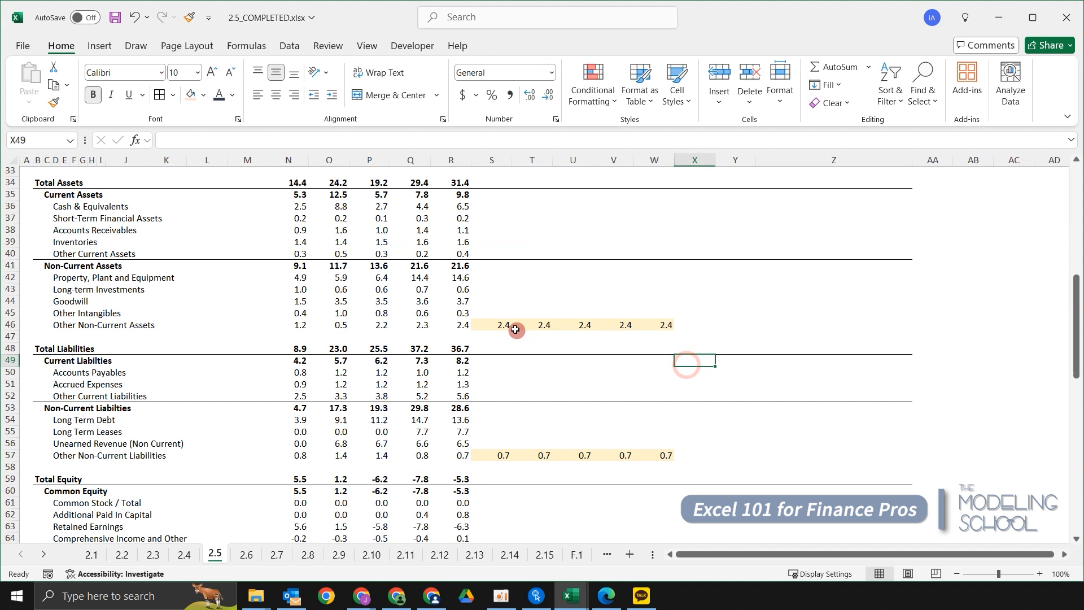
drag(496, 324, 655, 324)
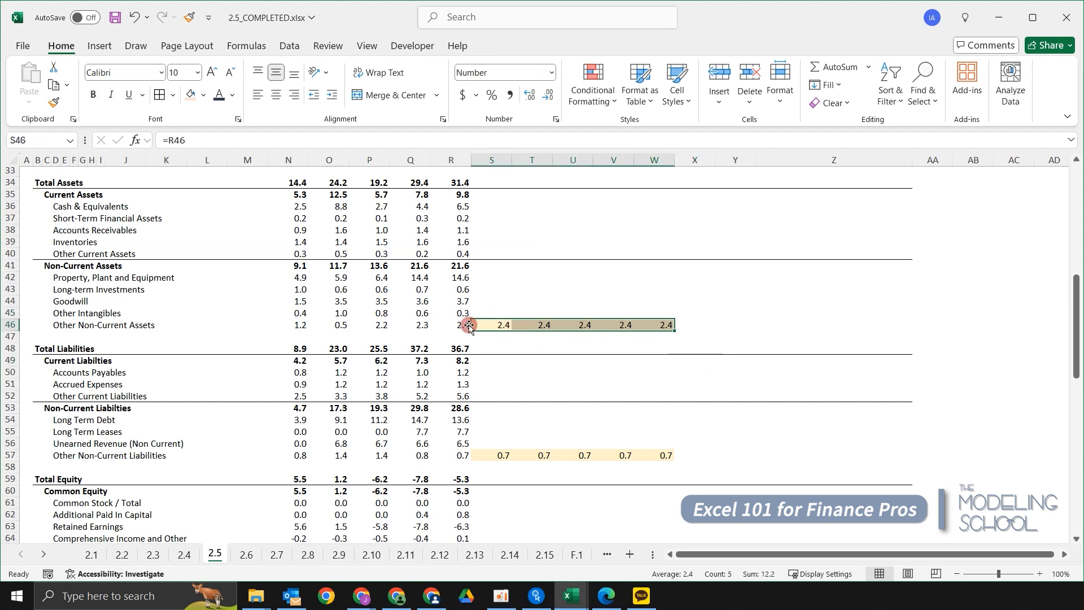
click(520, 351)
drag(500, 327, 666, 319)
scroll(661, 320, up, 1)
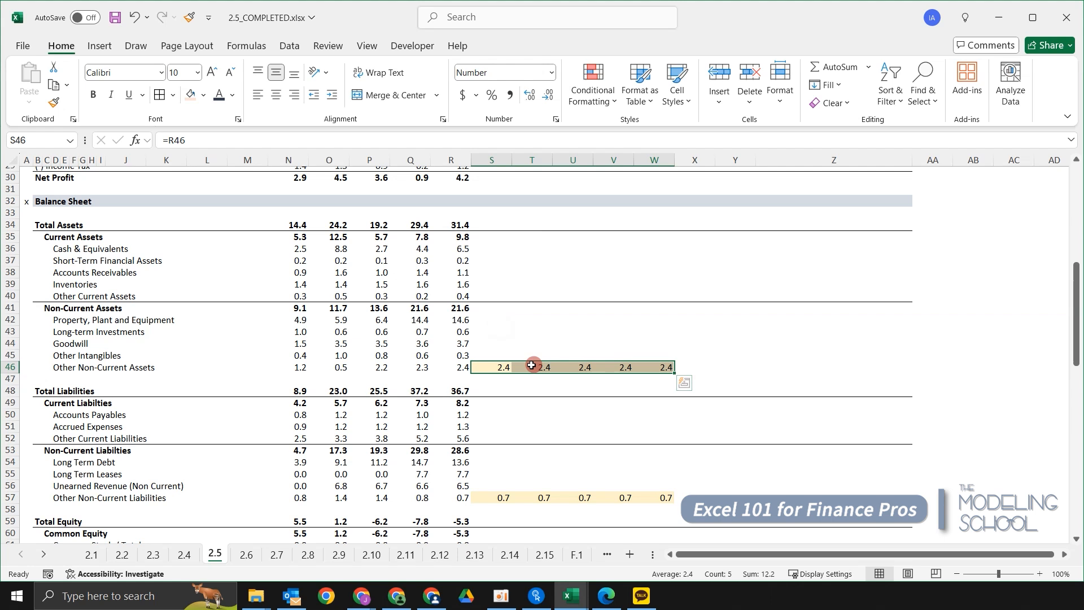
drag(479, 377, 667, 368)
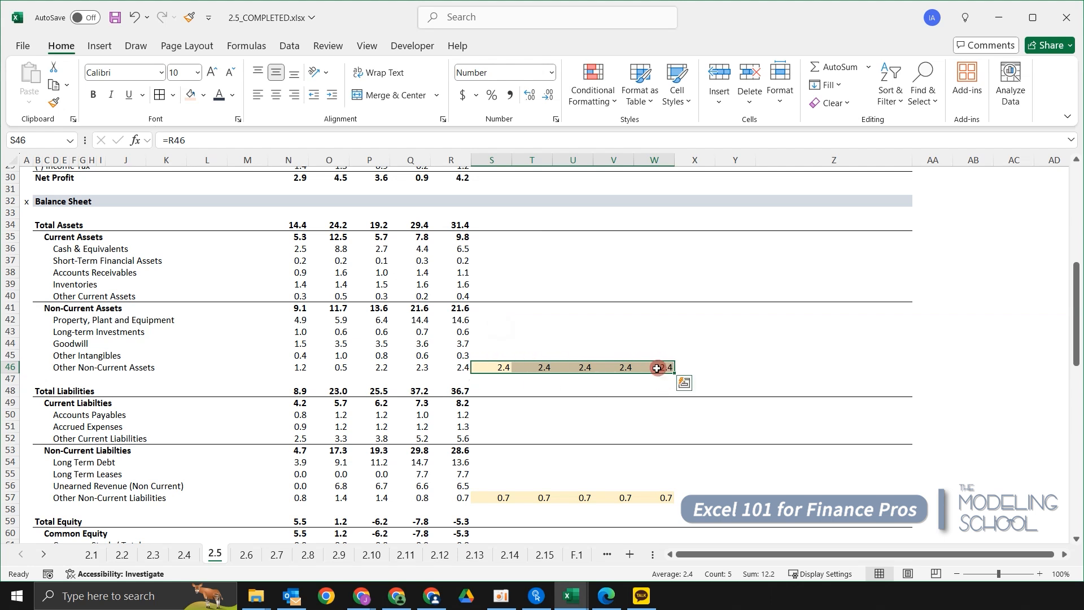
Set the border line style to the fine light line and turn border drawing off
key(alt+h)
key(b)
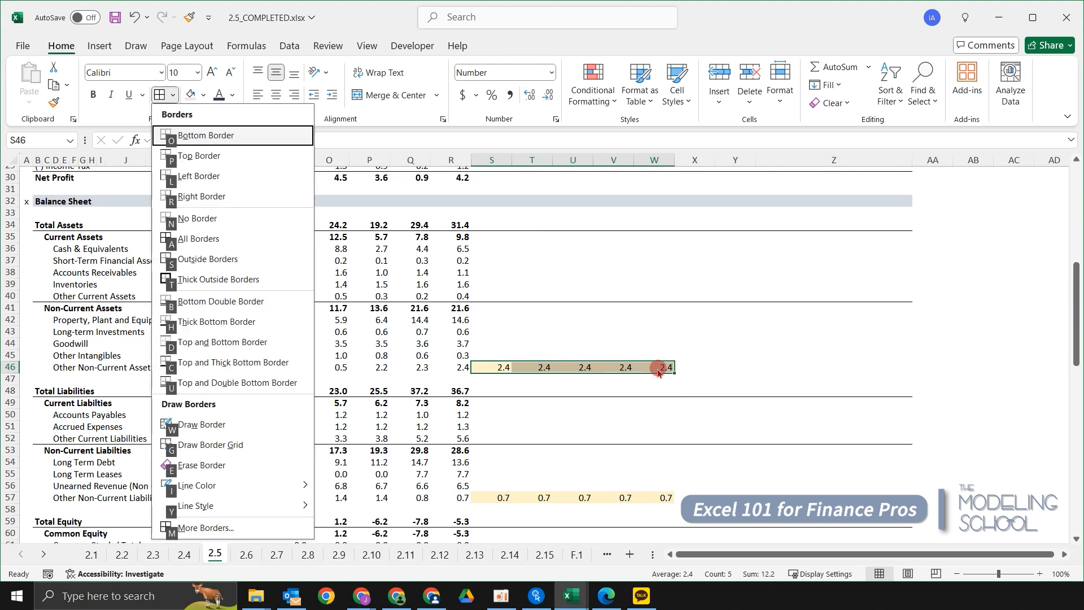
key(y)
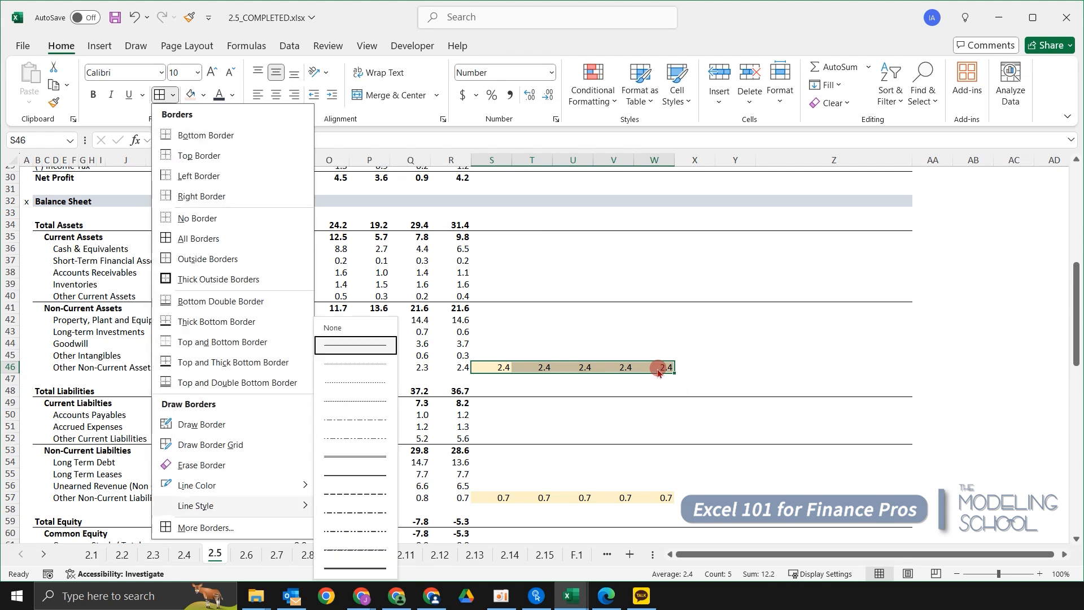
key(Down)
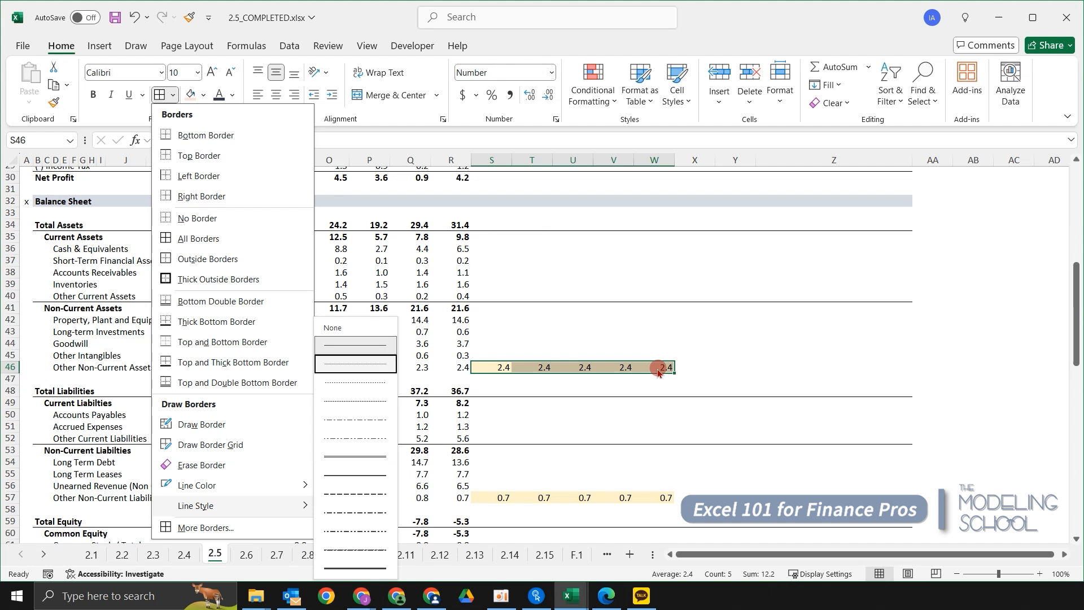
key(Return)
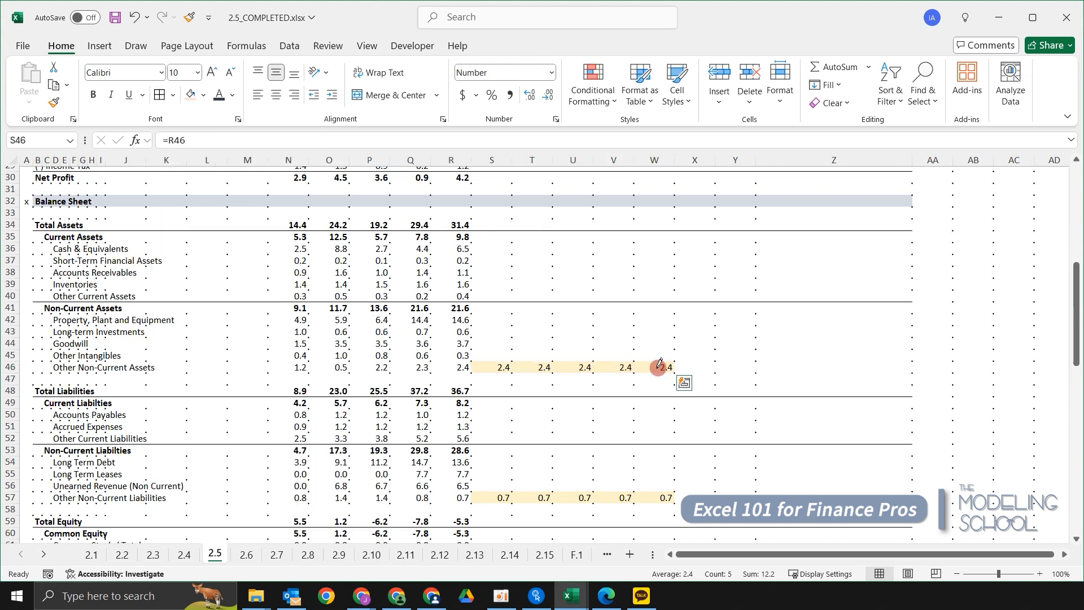
key(alt)
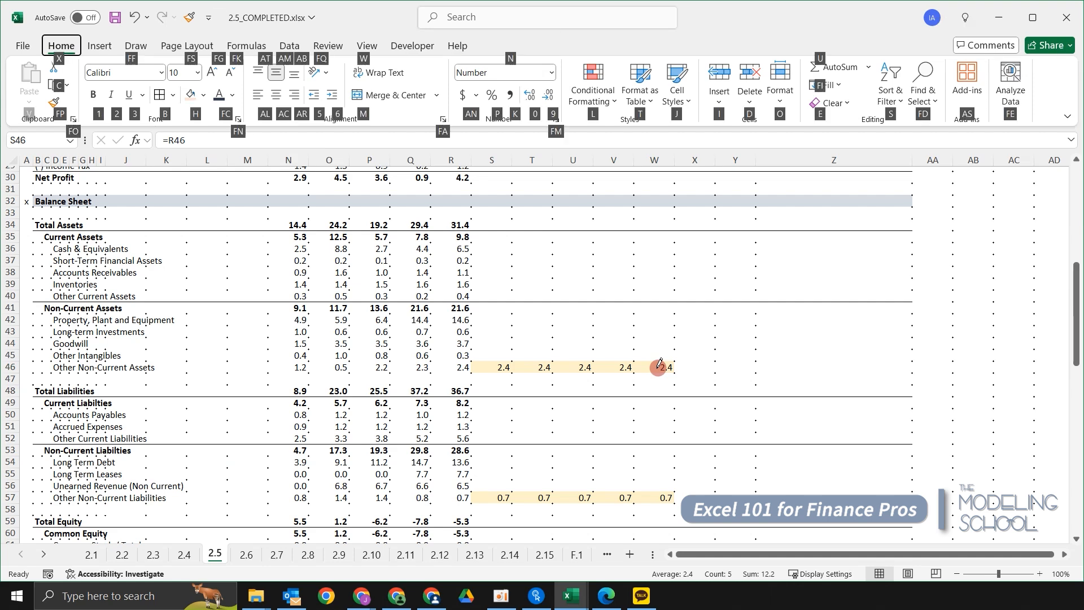
key(b)
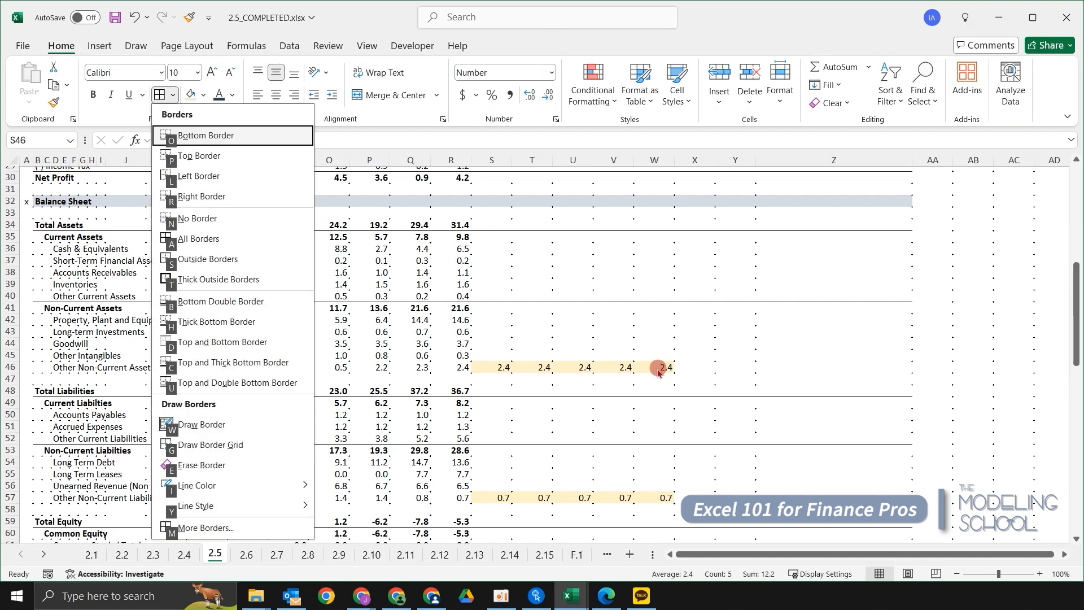
key(w)
key(Up)
key(Down)
shift+click(657, 368)
Set the border line style to the fine dotted line and leave border drawing mode
key(alt)
key(h)
key(b)
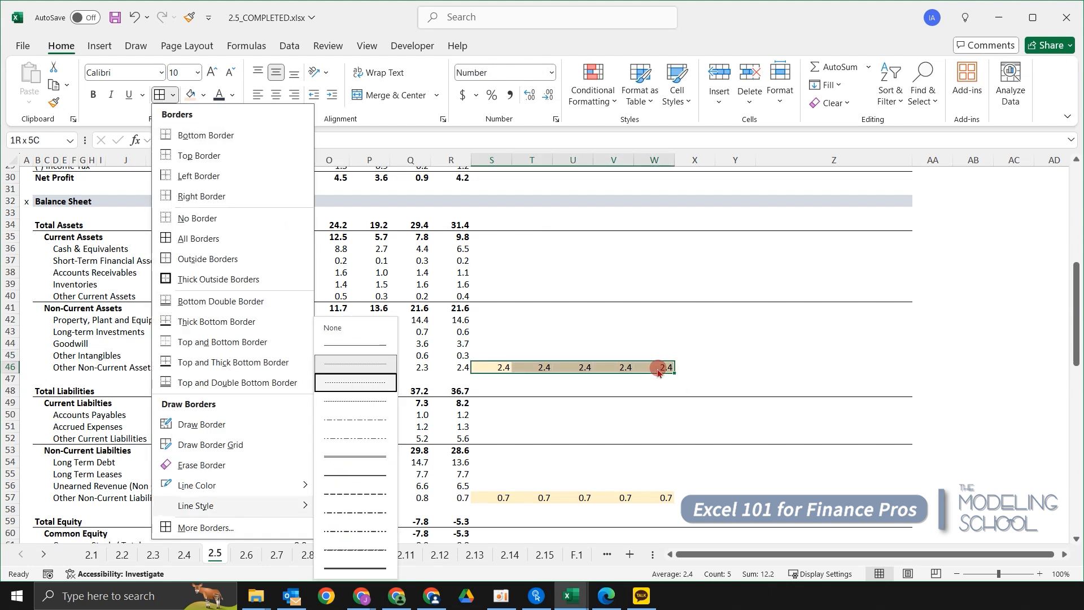
key(Return)
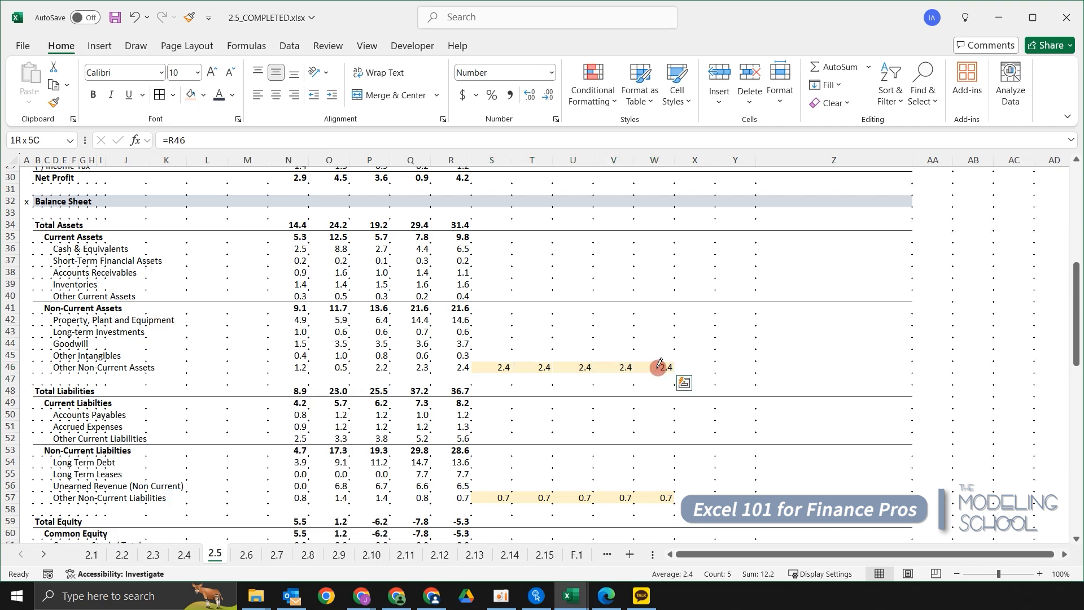
key(Escape)
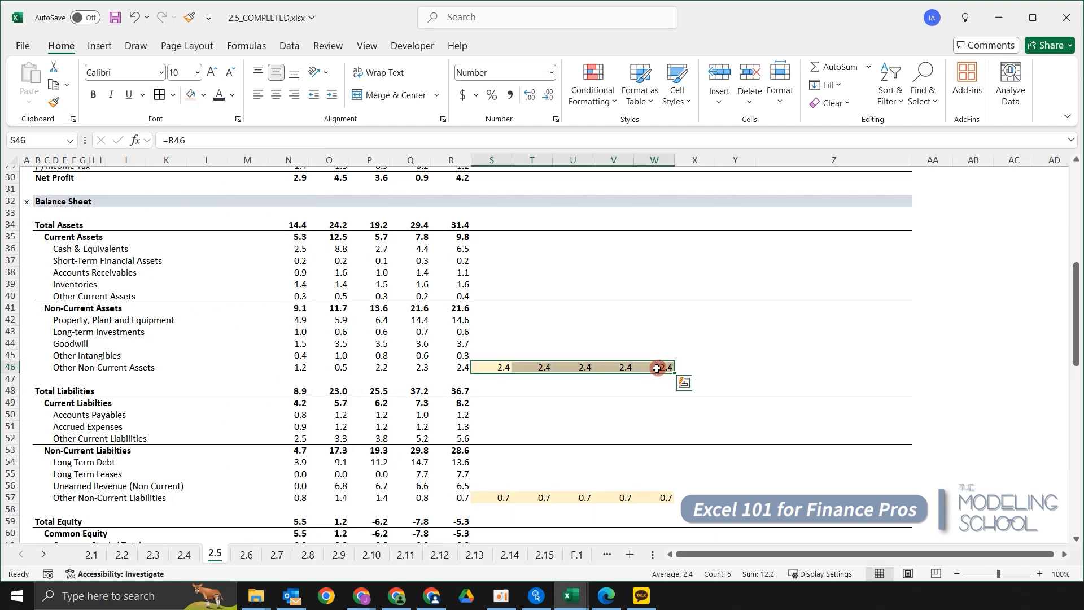
Set the border line color to Automatic and apply all borders to the Other Non-Current Assets forecast cells S46:W46
key(Up)
key(Down)
key(ctrl+shift+Right)
key(alt)
key(h)
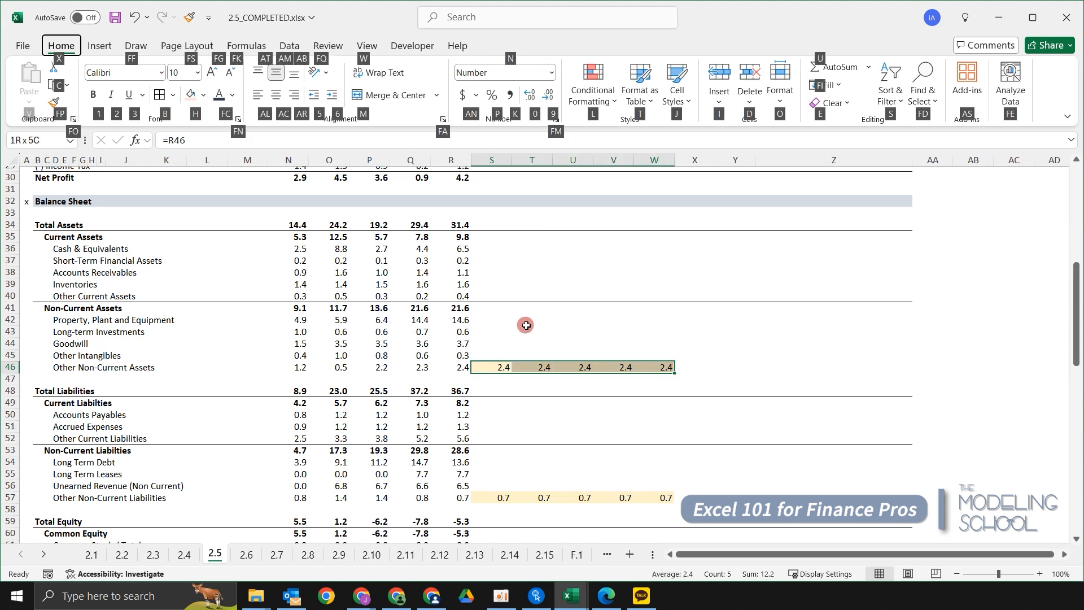
key(b)
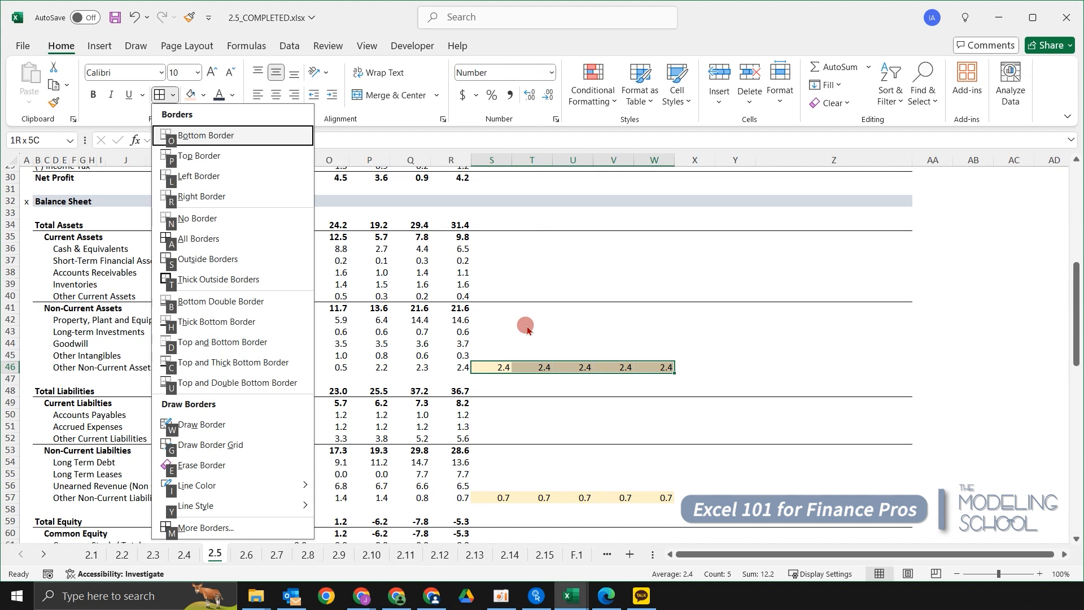
key(i)
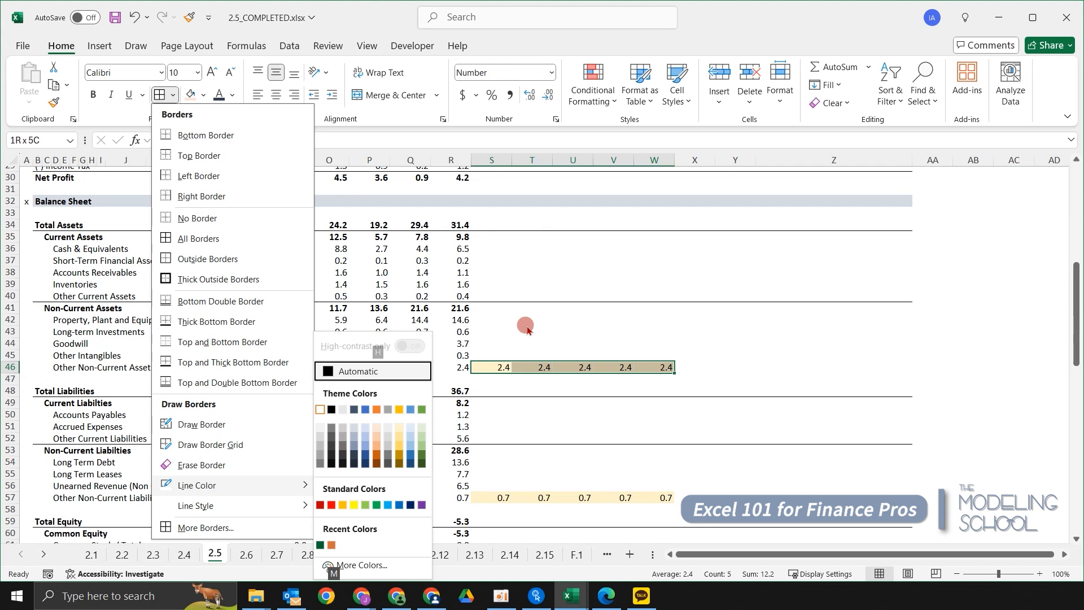
key(Return)
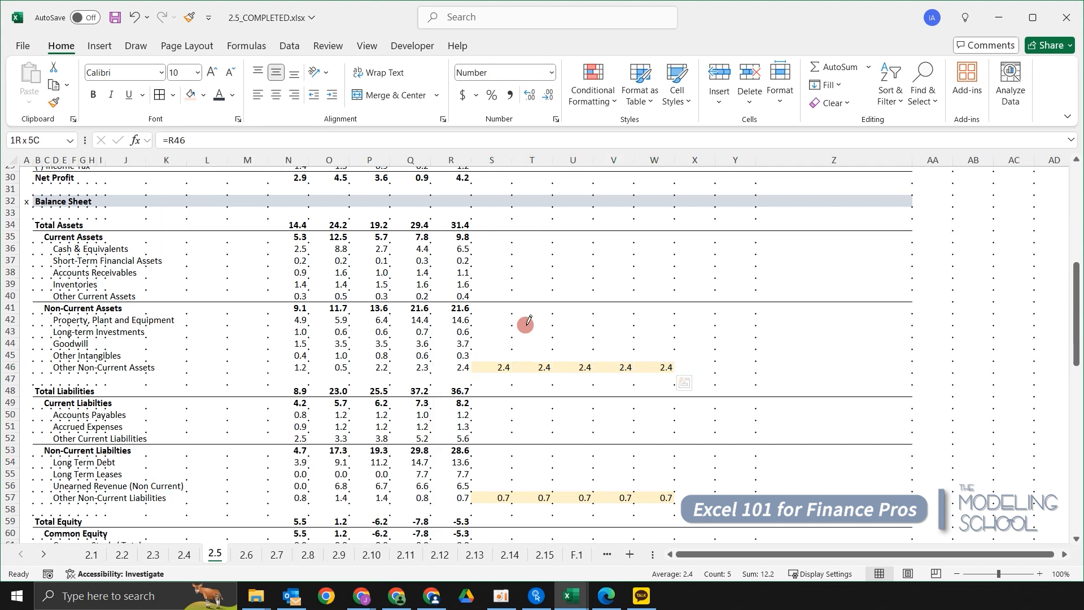
key(alt)
key(h)
key(b)
key(a)
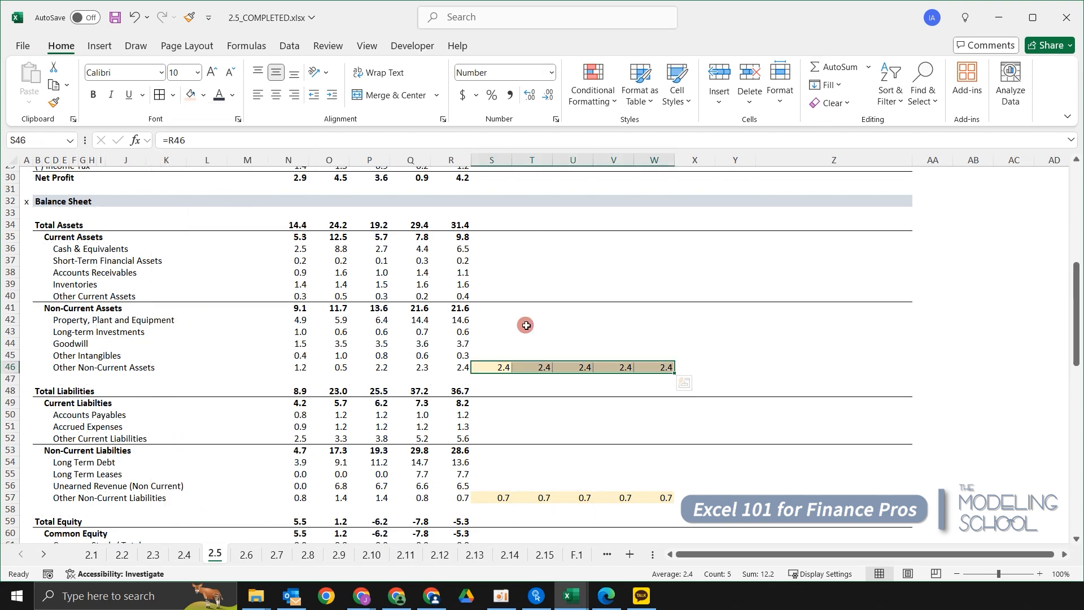
Check the borders around each Other Non-Current Assets forecast cell in row 46
key(Up)
key(Down)
key(Right)
key(Right)
key(Right)
key(Right)
key(Left)
key(Left)
key(Left)
key(Left)
key(Left)
key(Right)
key(Right)
key(Right)
key(Right)
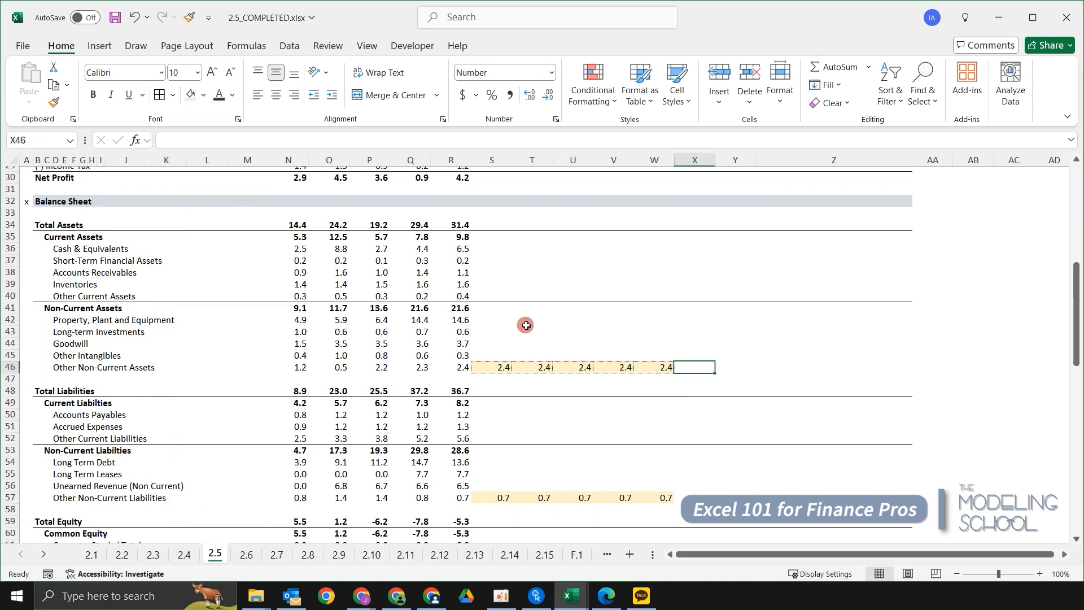
key(Left)
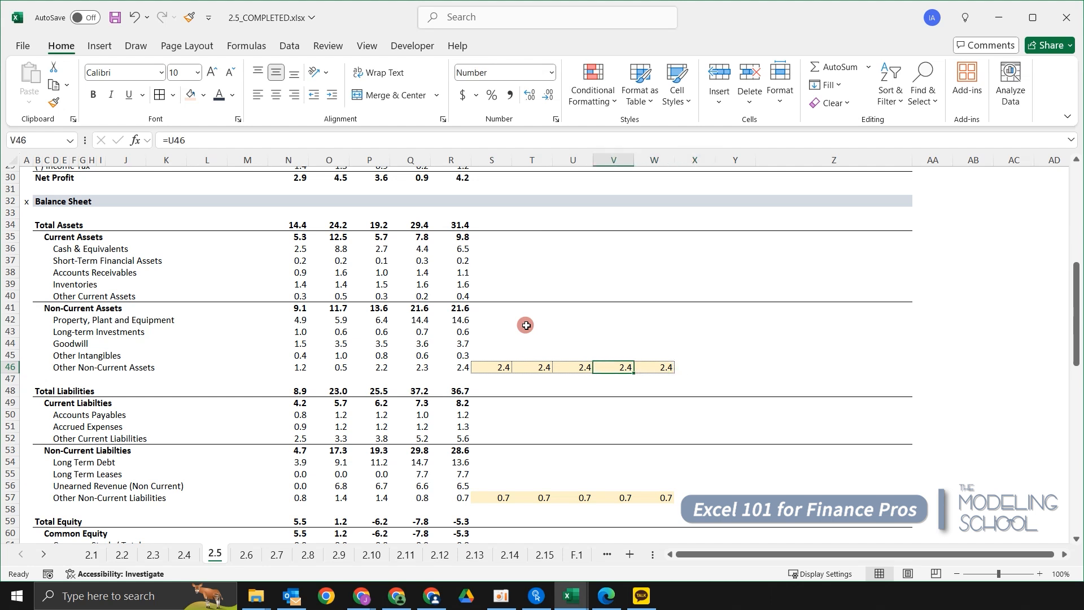
Apply fine dotted outline and inside borders to the Other Non-Current Liabilities forecast cells S57:W57
click(577, 422)
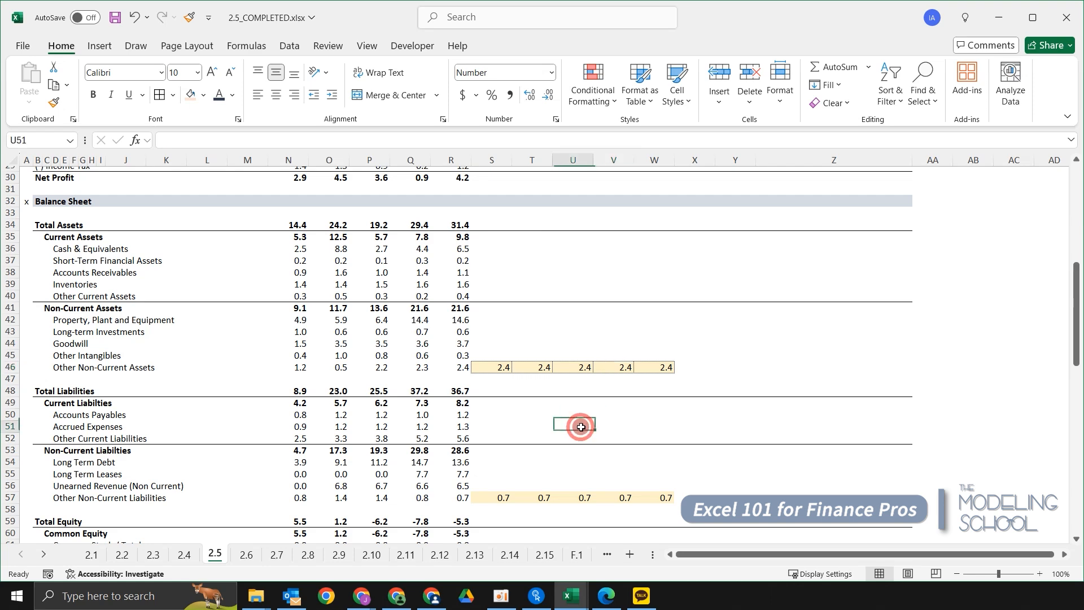
scroll(564, 407, down, 2)
click(548, 400)
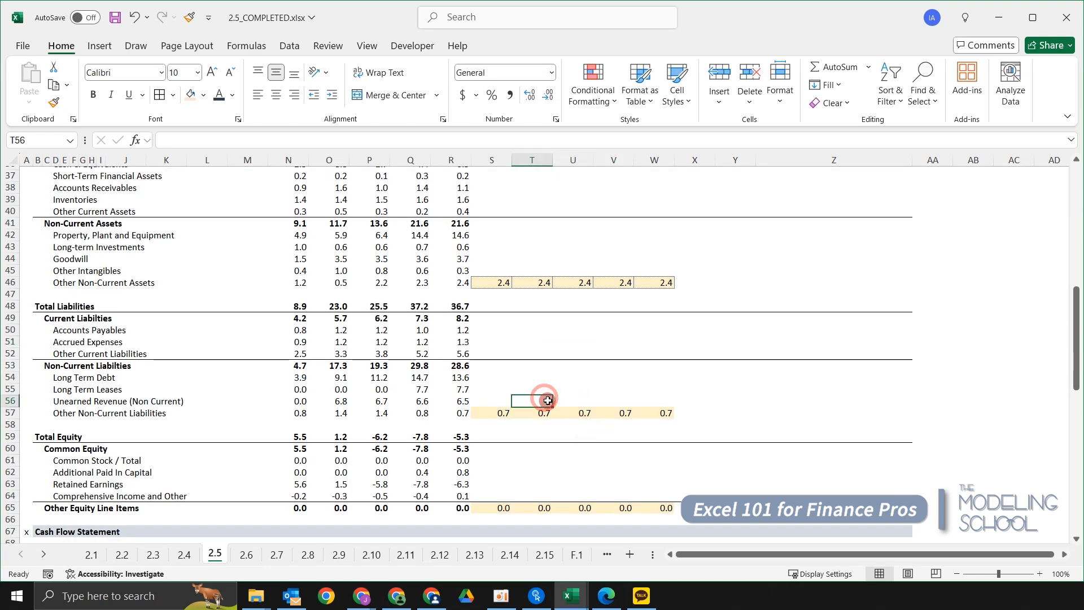
key(Down)
key(Left)
key(ctrl+shift+Right)
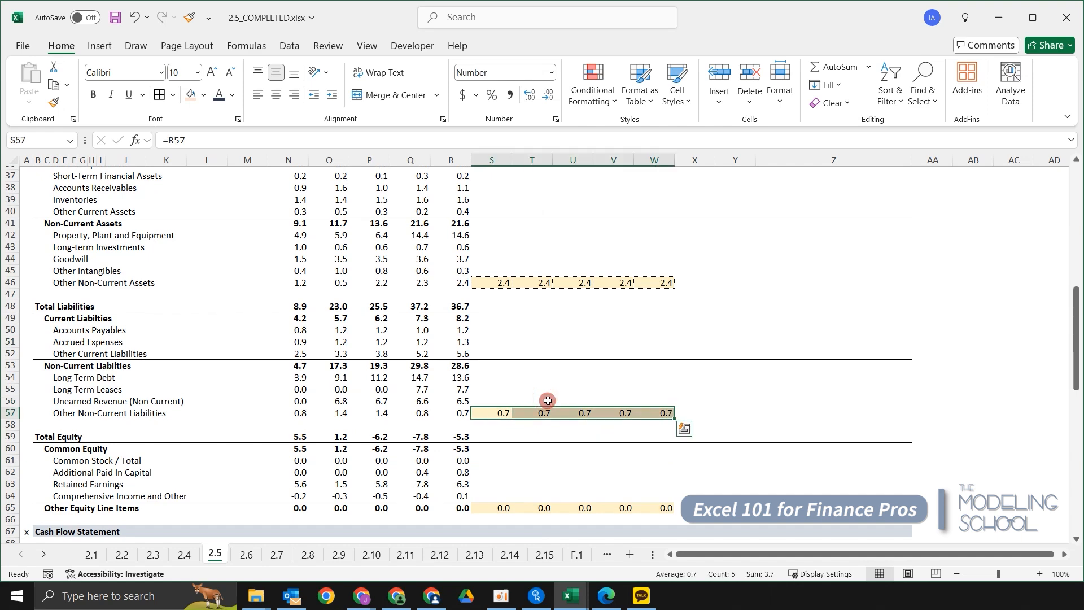
key(ctrl+1)
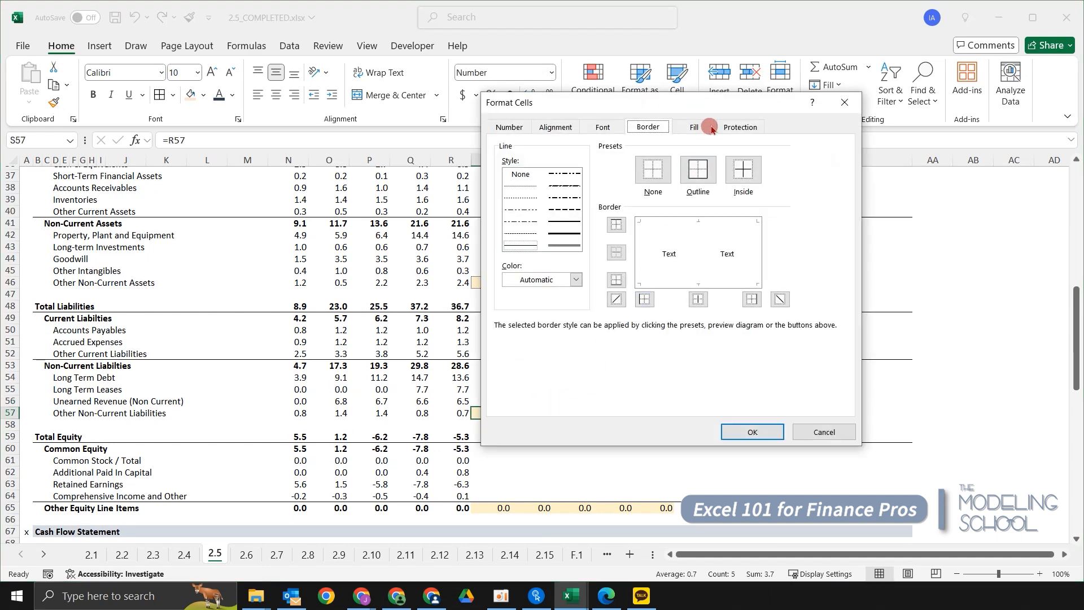
drag(711, 112, 656, 79)
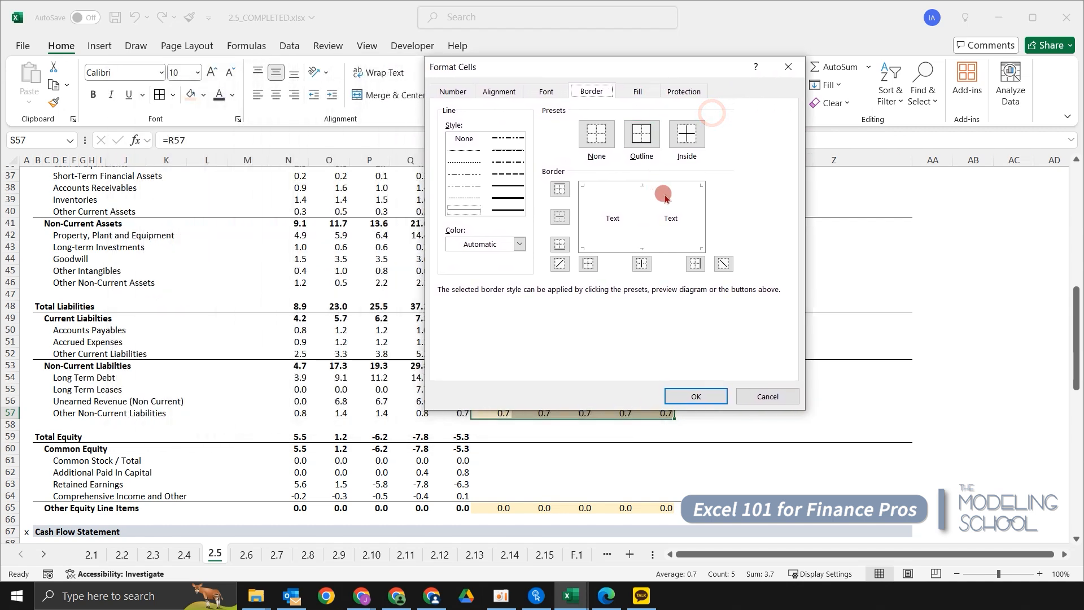
click(466, 159)
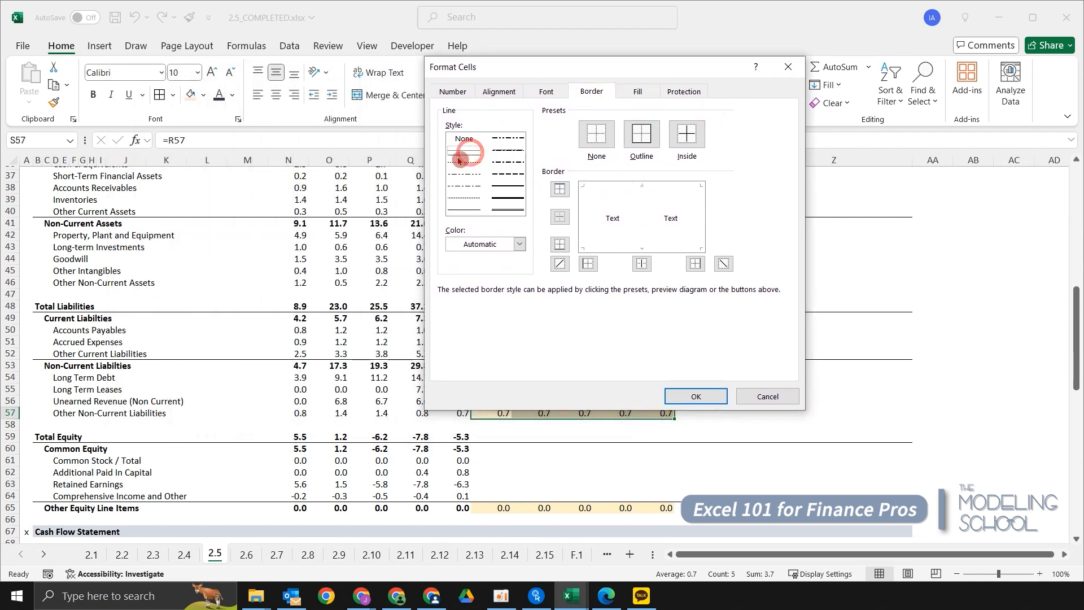
click(647, 144)
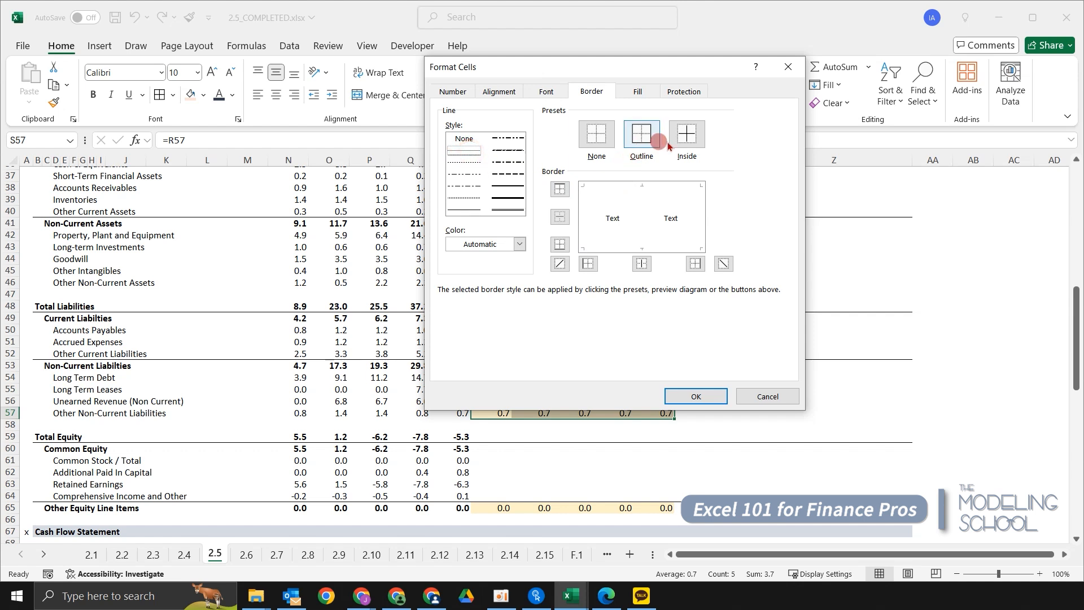
click(647, 144)
click(680, 145)
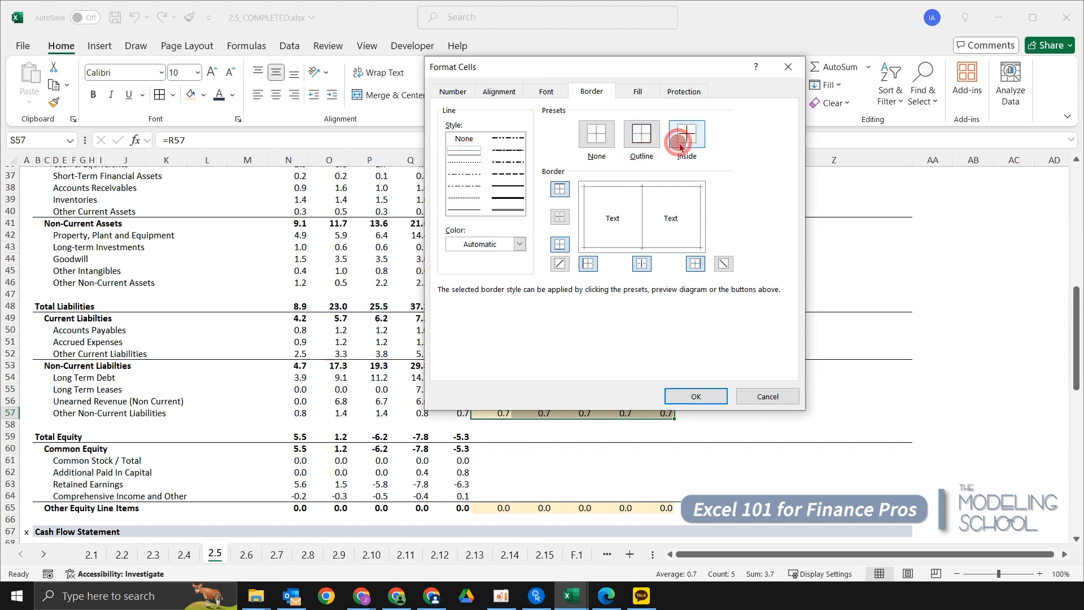
drag(687, 72, 932, 76)
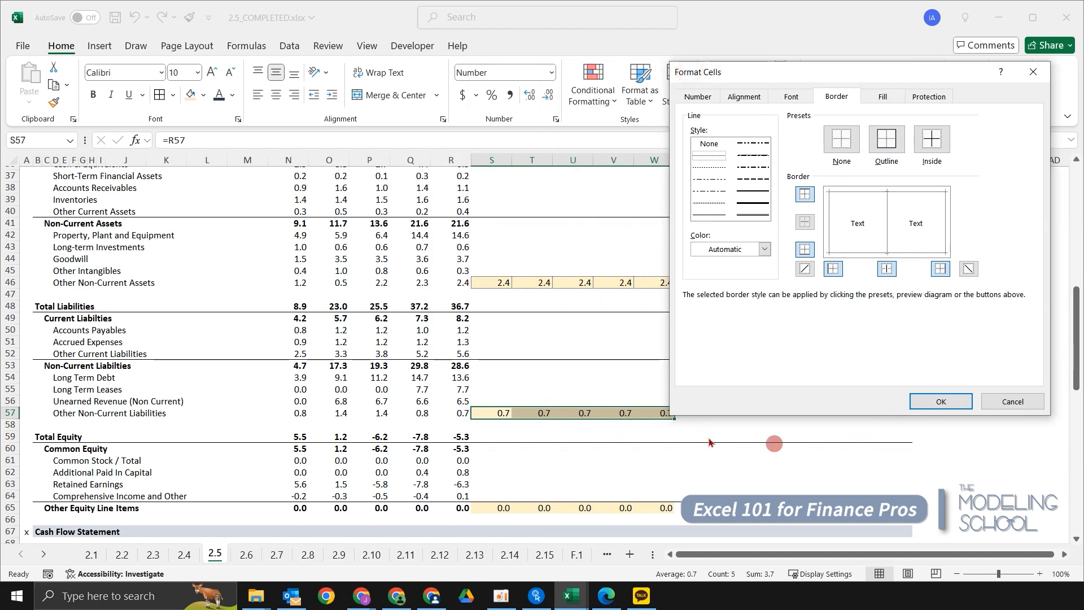
click(941, 401)
click(685, 418)
click(523, 417)
Apply the same fine dotted outline and inside borders to the Other Equity Line Items forecast cells S65:W65
click(648, 439)
click(654, 460)
key(Down)
key(Down)
key(Down)
key(Down)
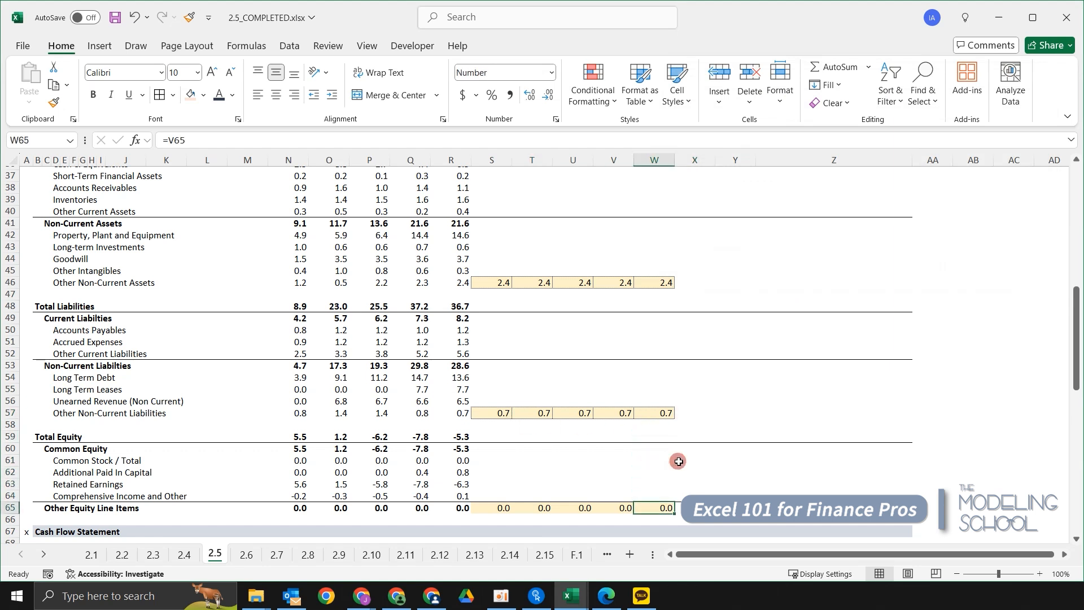
key(shift+Left)
key(shift+Left)
key(shift+Left)
key(shift+Left)
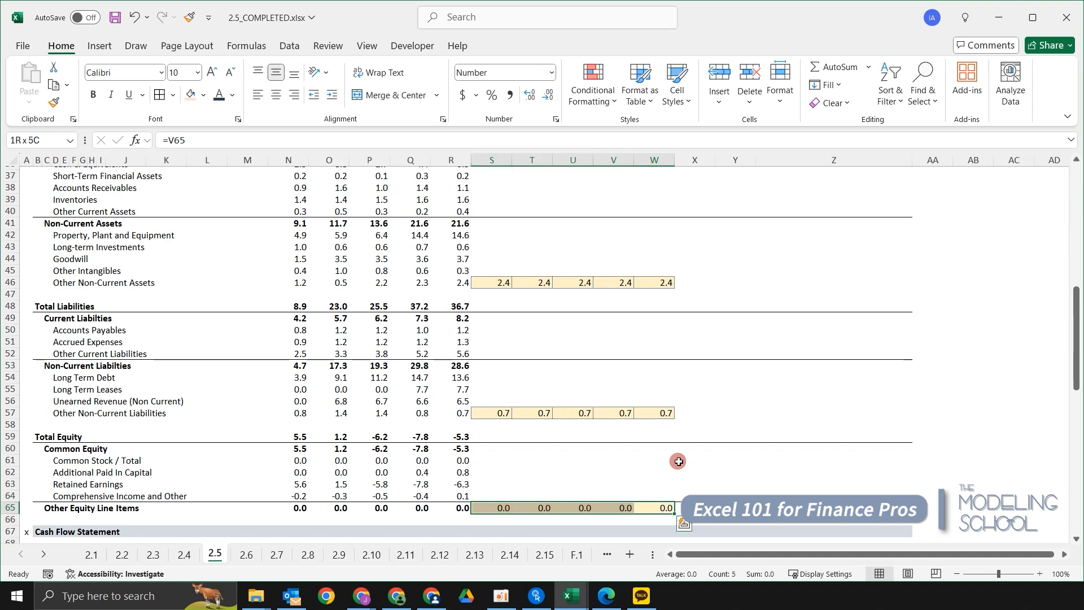
scroll(700, 454, down, 2)
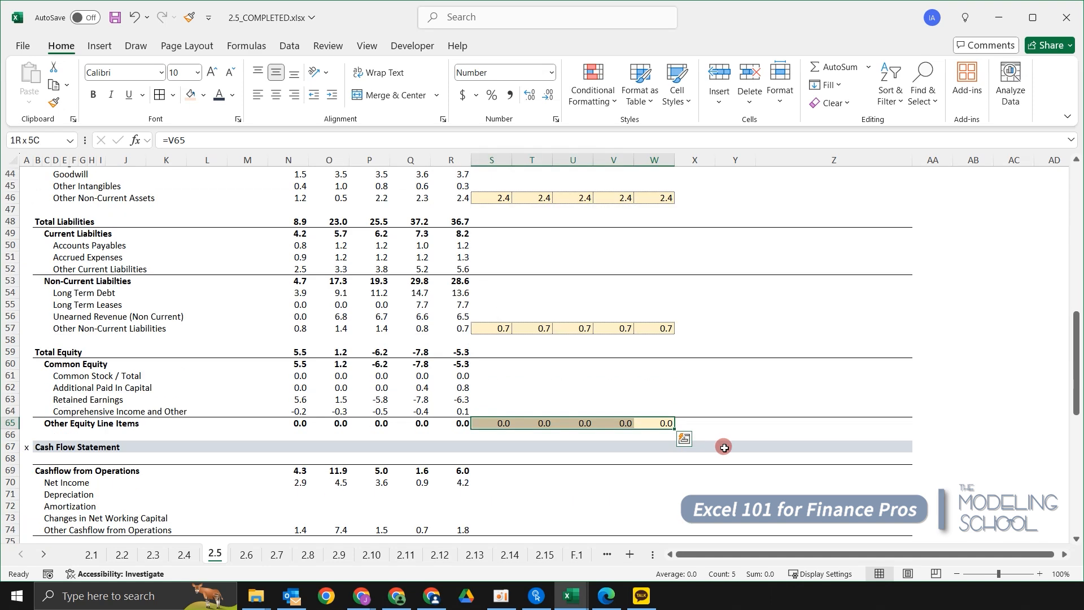
key(Up)
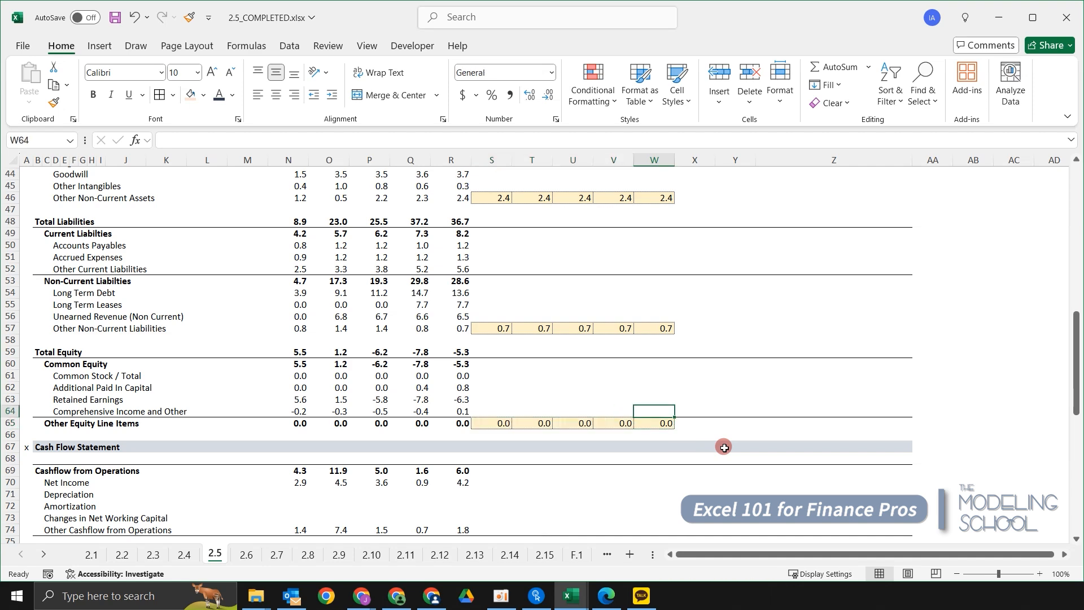
Review the border formatting across the sheet, from the column header band through the balance sheet's shaded forecast cells and the cash flow section
scroll(712, 429, down, 3)
scroll(678, 399, up, 8)
click(669, 414)
click(515, 389)
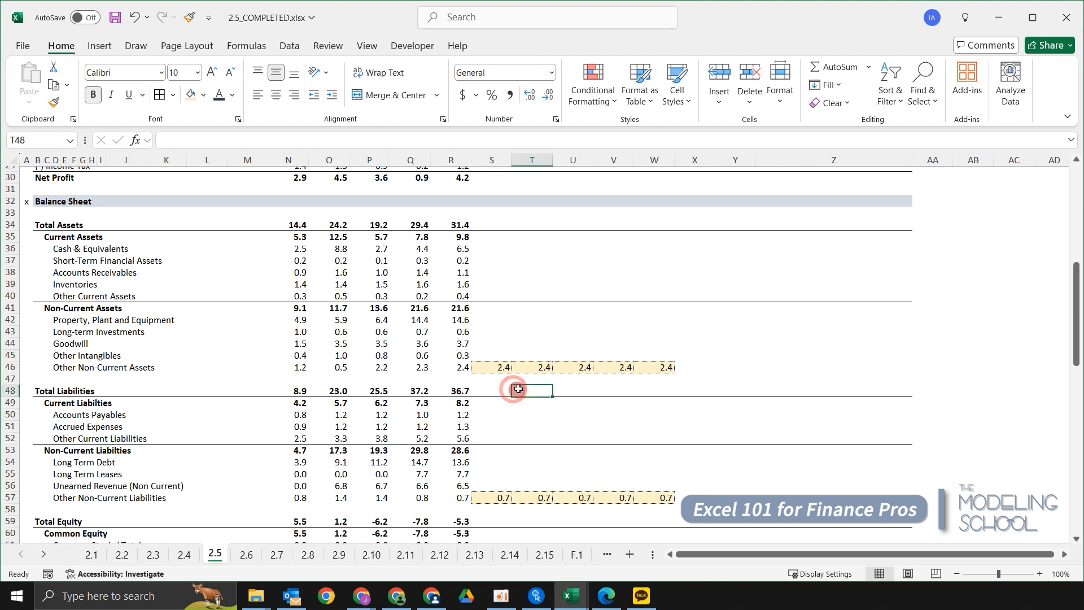
click(545, 438)
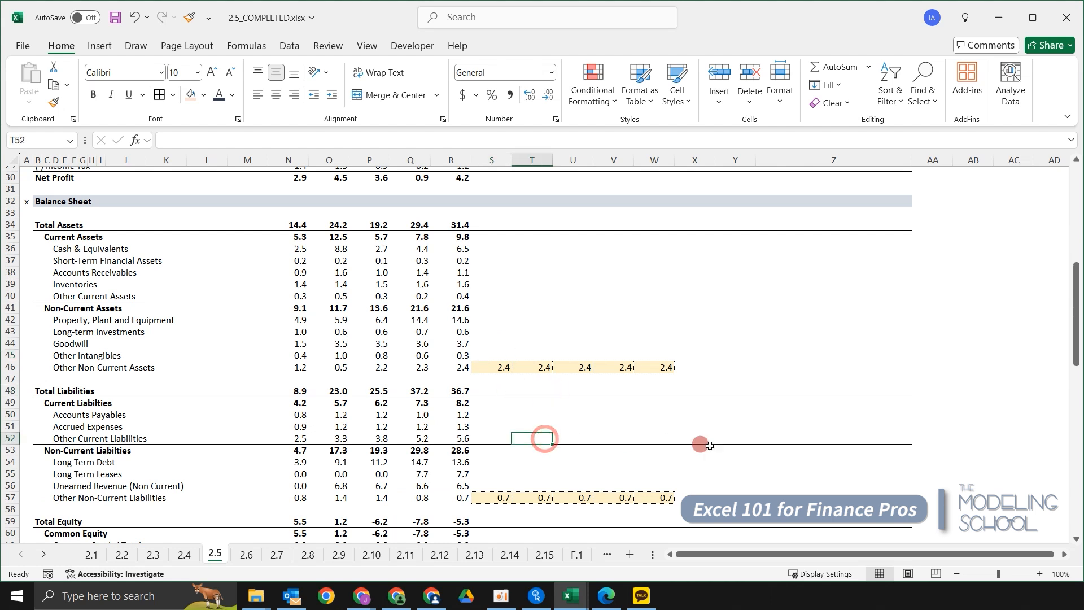
click(596, 437)
click(545, 437)
scroll(557, 438, up, 10)
scroll(552, 429, down, 7)
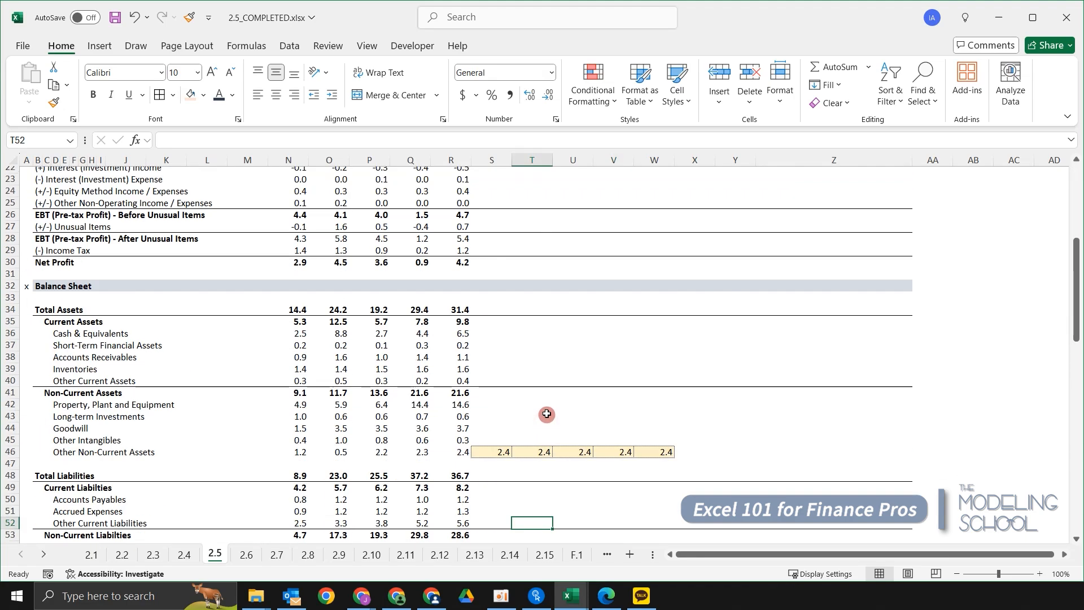
scroll(545, 415, down, 20)
scroll(551, 419, up, 20)
scroll(556, 423, up, 2)
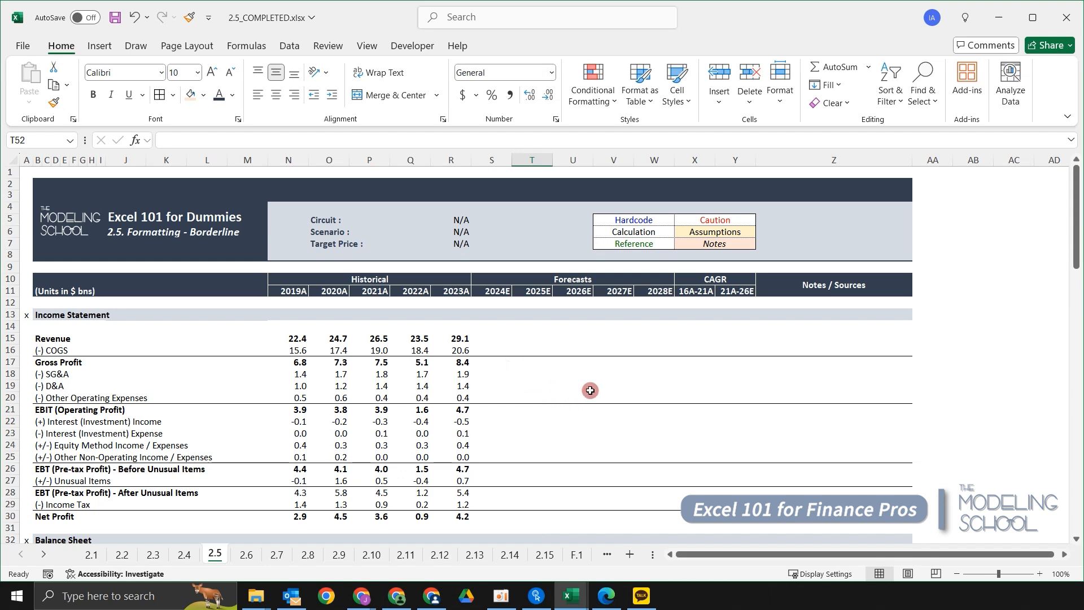
scroll(584, 387, down, 2)
scroll(576, 390, up, 2)
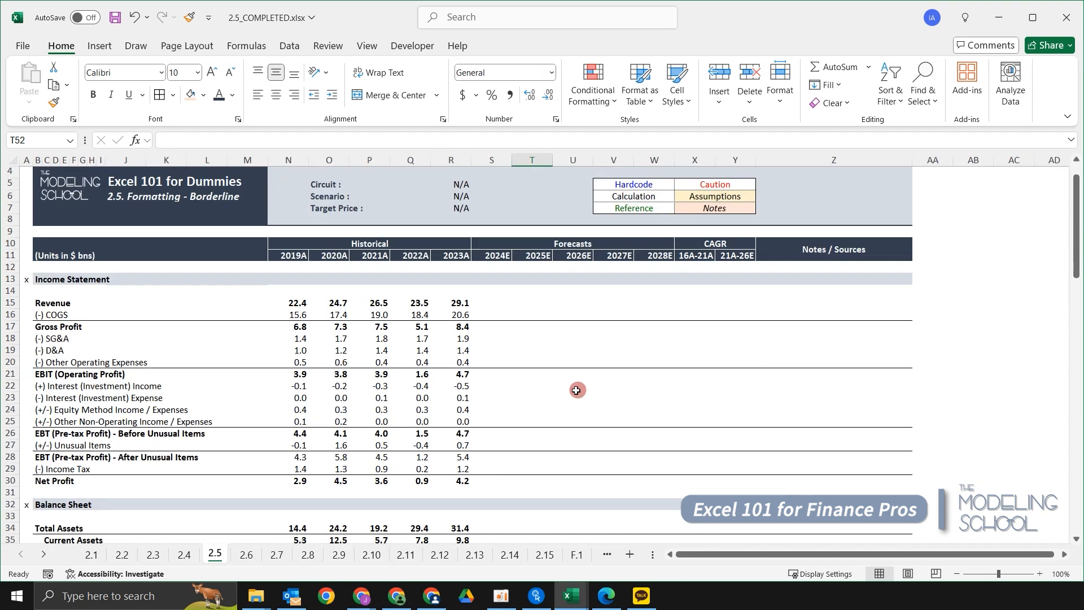